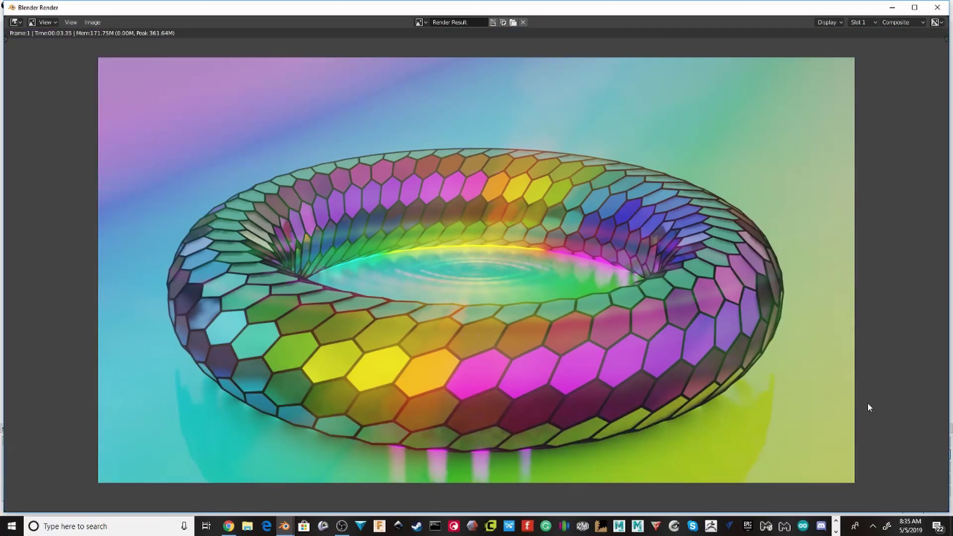
Zoom in and back out on the fresh default cube scene.
{"action": "scroll", "coordinate": [868, 403], "scroll_direction": "up", "scroll_amount": 1}
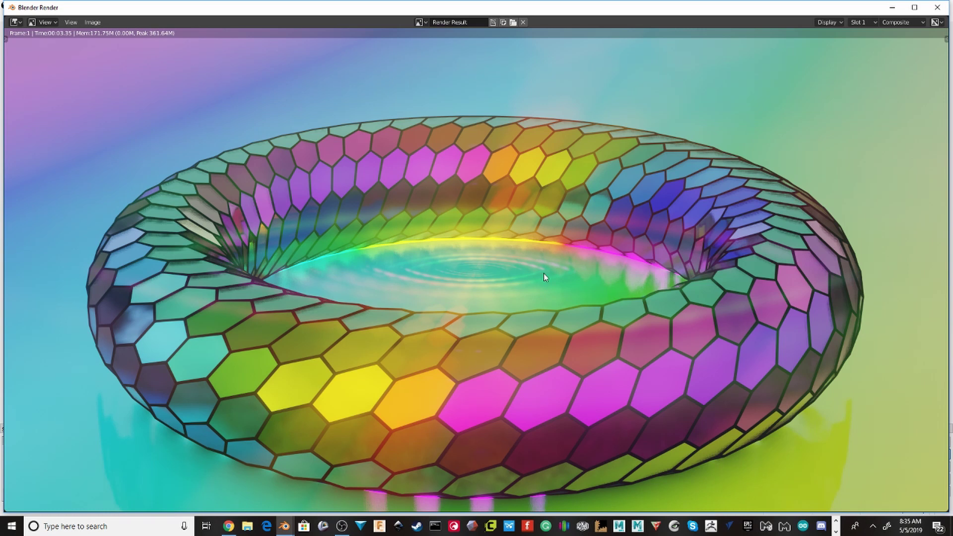
{"action": "scroll", "coordinate": [438, 212], "scroll_direction": "down", "scroll_amount": 1}
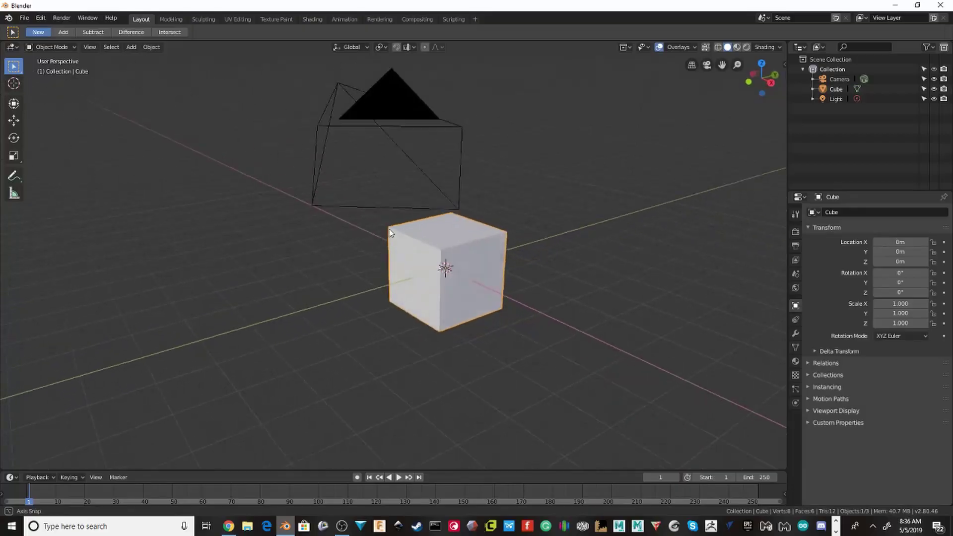
Create a new COLOR@ folder inside the renders folder and enter it.
{"action": "middle_click_drag", "start_coordinate": [389, 229], "coordinate": [365, 231]}
{"action": "key", "text": "ctrl+s"}
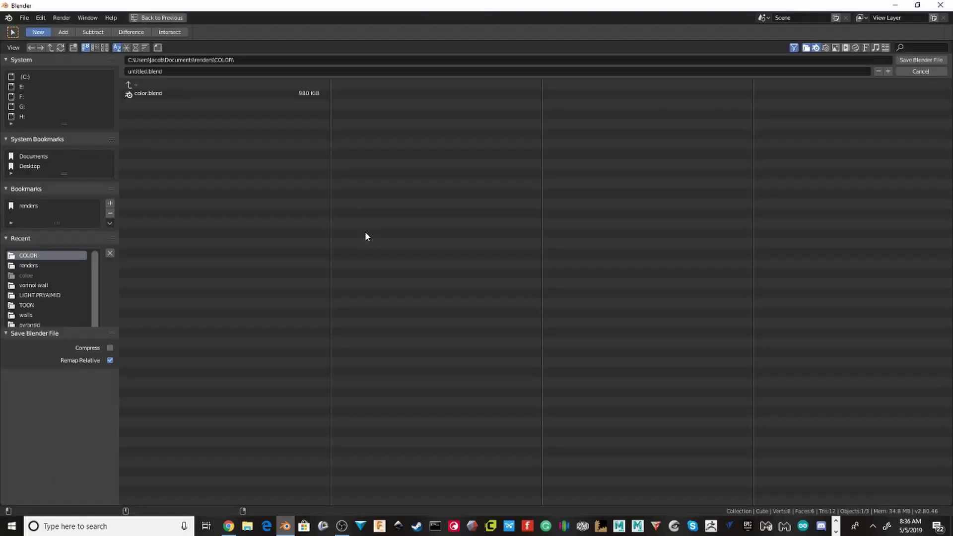
{"action": "left_click", "coordinate": [54, 46]}
{"action": "left_click", "coordinate": [73, 47]}
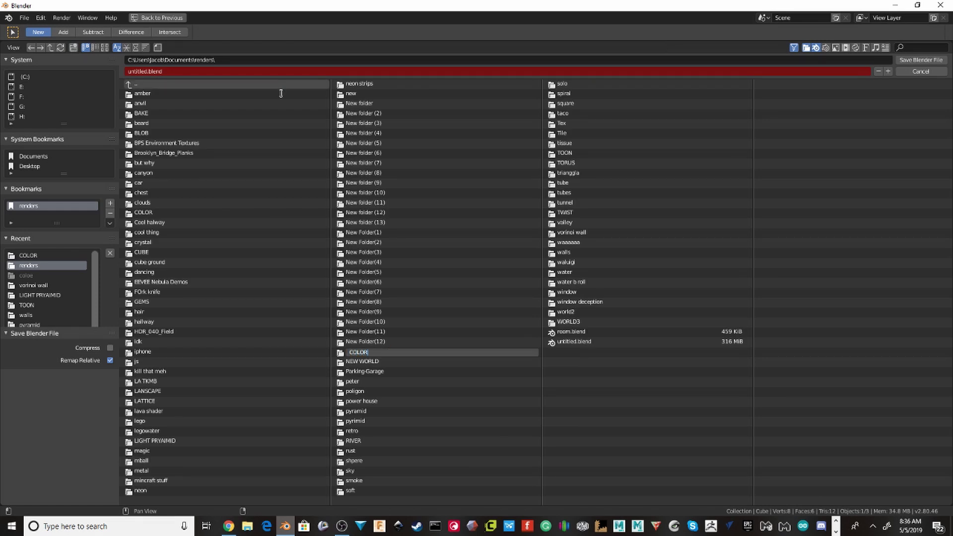
{"action": "type", "text": "COLOR@"}
{"action": "key", "text": "Return"}
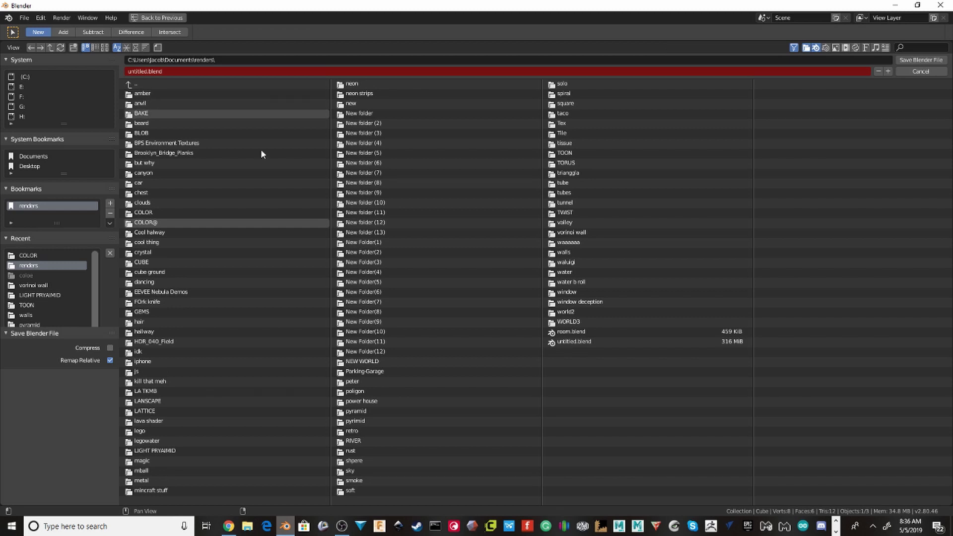
{"action": "left_click", "coordinate": [202, 222]}
Save the scene there as COLOR@.blend.
{"action": "left_click", "coordinate": [149, 71]}
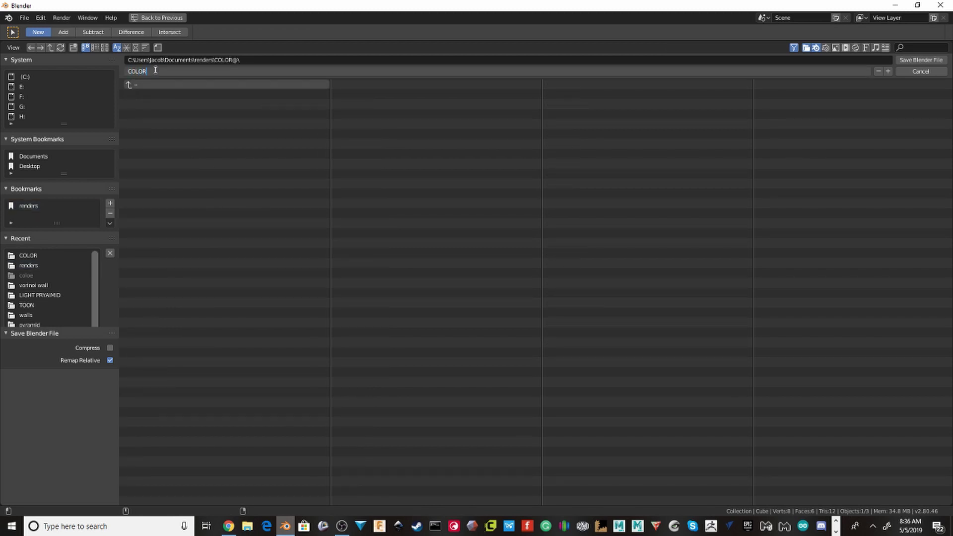
{"action": "type", "text": "COLOR@"}
{"action": "key", "text": "Return"}
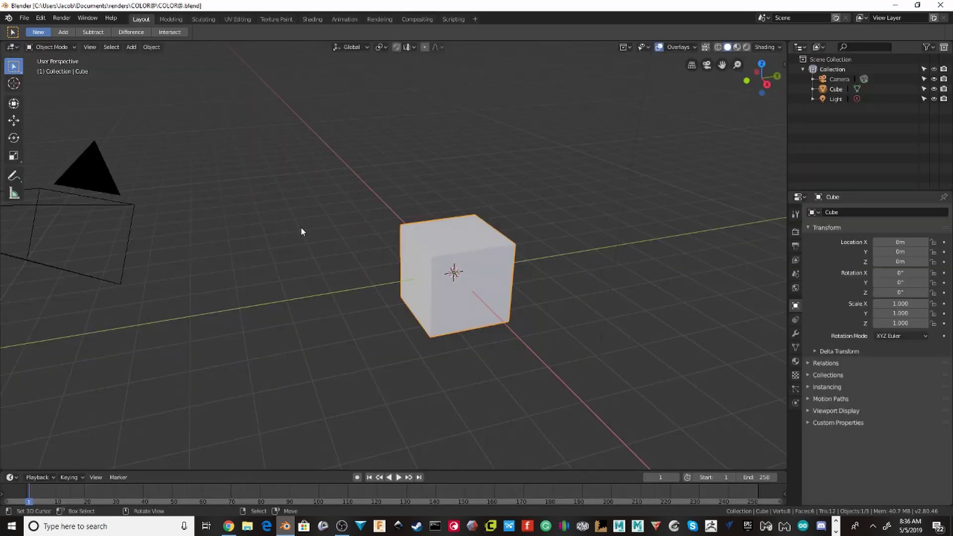
Delete the default cube and add a torus mesh at the origin.
{"action": "middle_click_drag", "start_coordinate": [431, 264], "coordinate": [366, 257], "text": "shift"}
{"action": "scroll", "coordinate": [367, 257], "scroll_direction": "up", "scroll_amount": 2}
{"action": "key", "text": "Delete"}
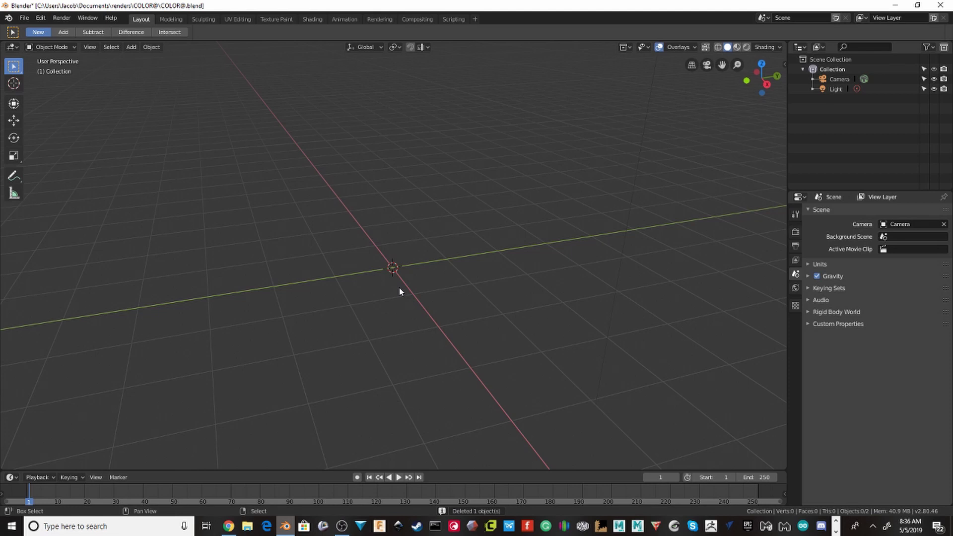
{"action": "key", "text": "shift+a"}
{"action": "mouse_move", "coordinate": [400, 288]}
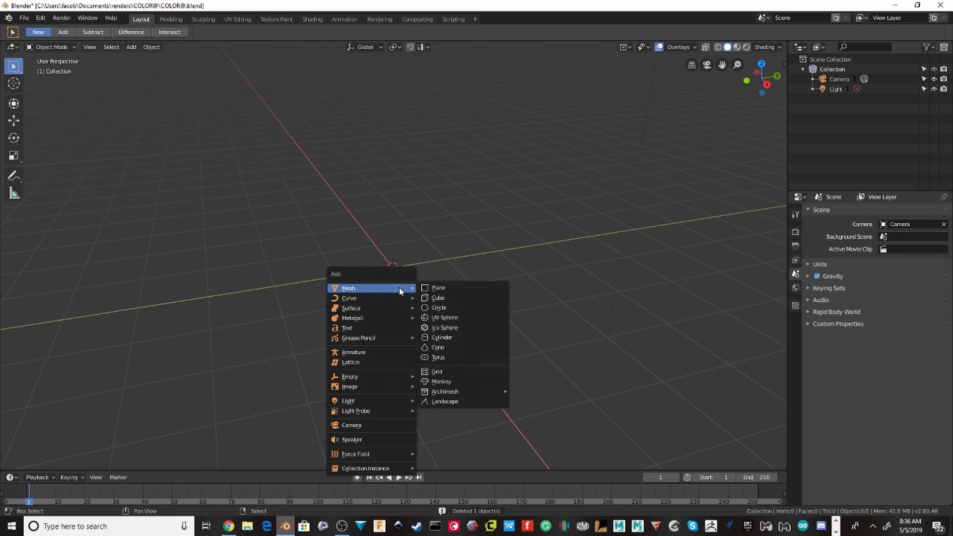
{"action": "left_click", "coordinate": [489, 357]}
{"action": "middle_click_drag", "start_coordinate": [489, 353], "coordinate": [450, 280]}
Save the file with the new torus.
{"action": "key", "text": "ctrl+s"}
{"action": "scroll", "coordinate": [541, 278], "scroll_direction": "down", "scroll_amount": 3}
{"action": "scroll", "coordinate": [531, 260], "scroll_direction": "up", "scroll_amount": 6}
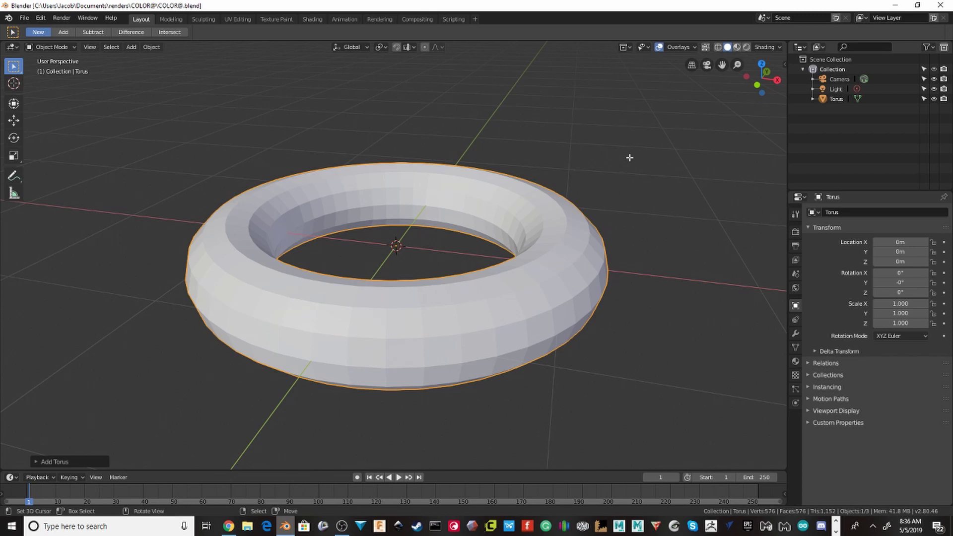
Show the sidebar's Tissue tab, then install tissue-b280-dev.zip from Preferences > Add-ons.
{"action": "key", "text": "n"}
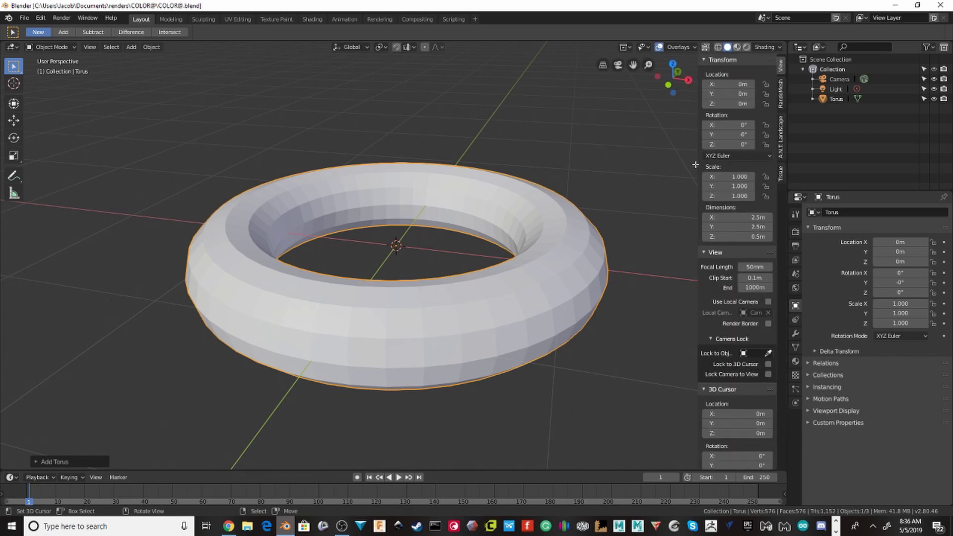
{"action": "left_click", "coordinate": [783, 176]}
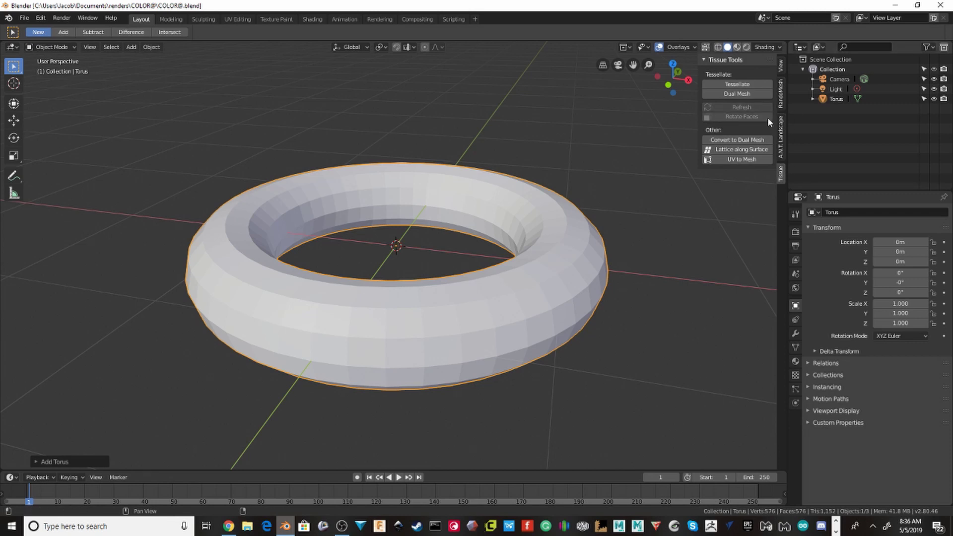
{"action": "left_click", "coordinate": [39, 21]}
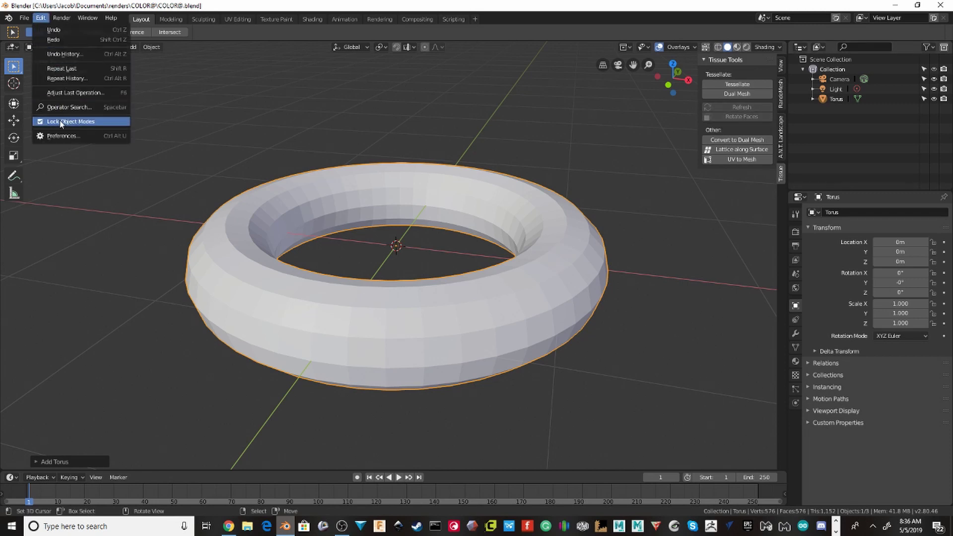
{"action": "left_click", "coordinate": [61, 136]}
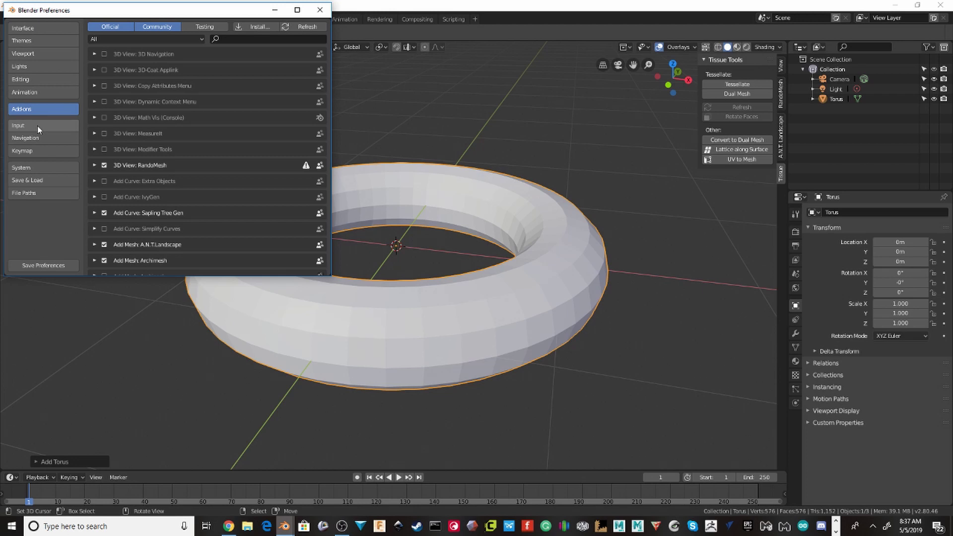
{"action": "left_click", "coordinate": [255, 25]}
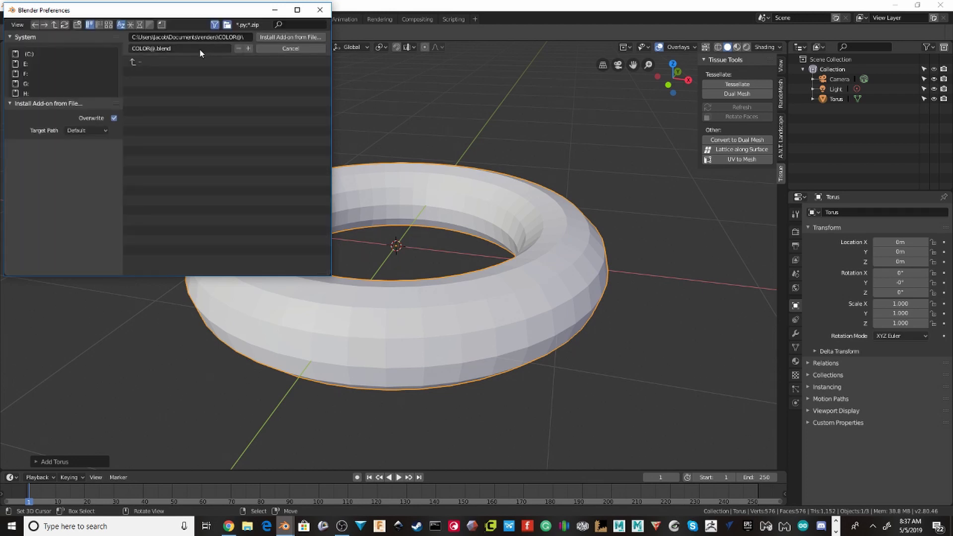
{"action": "scroll", "coordinate": [202, 78], "scroll_direction": "down", "scroll_amount": 6}
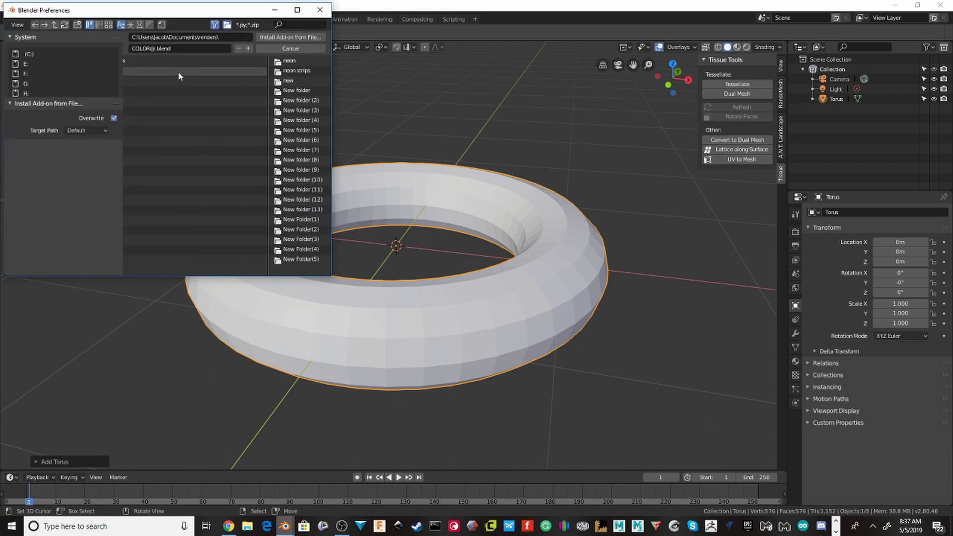
{"action": "scroll", "coordinate": [190, 79], "scroll_direction": "down", "scroll_amount": 8}
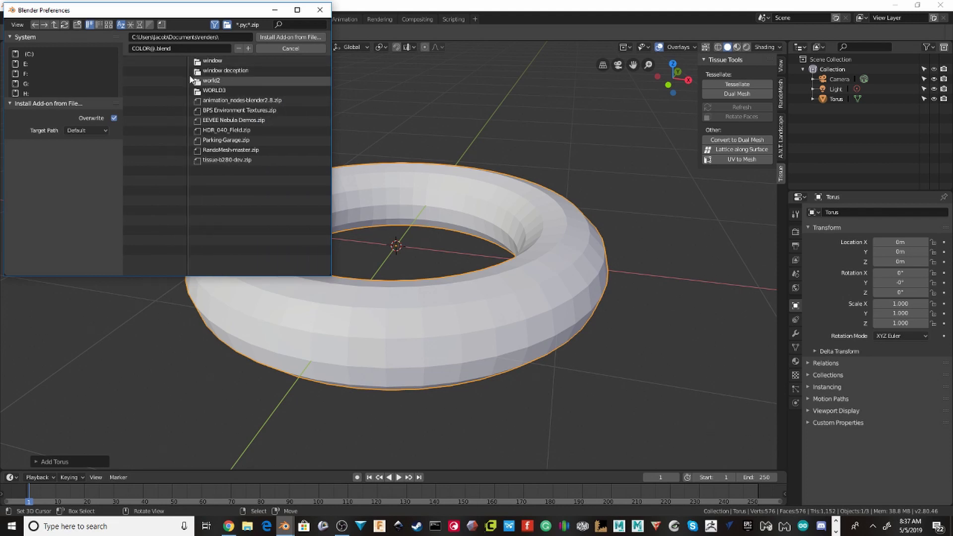
{"action": "left_click", "coordinate": [222, 161]}
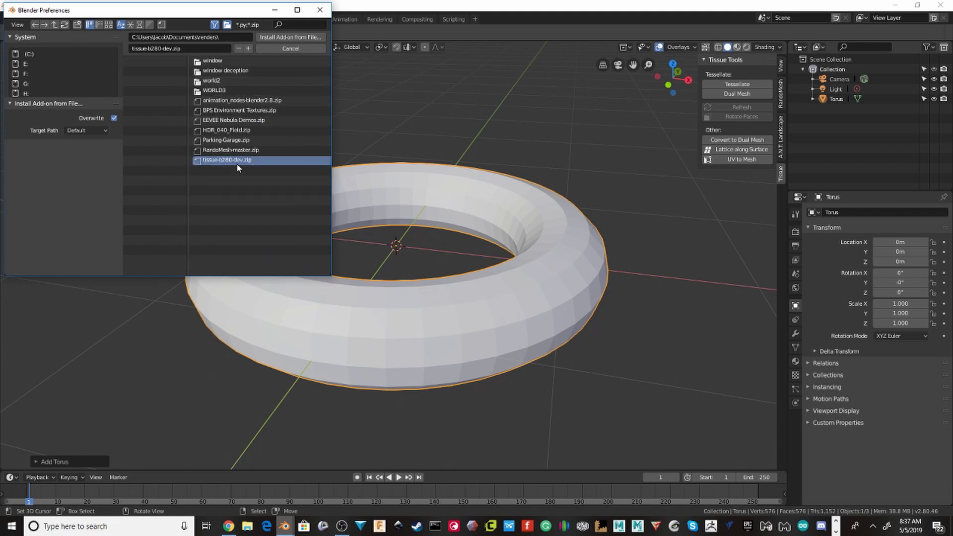
{"action": "left_click", "coordinate": [268, 38]}
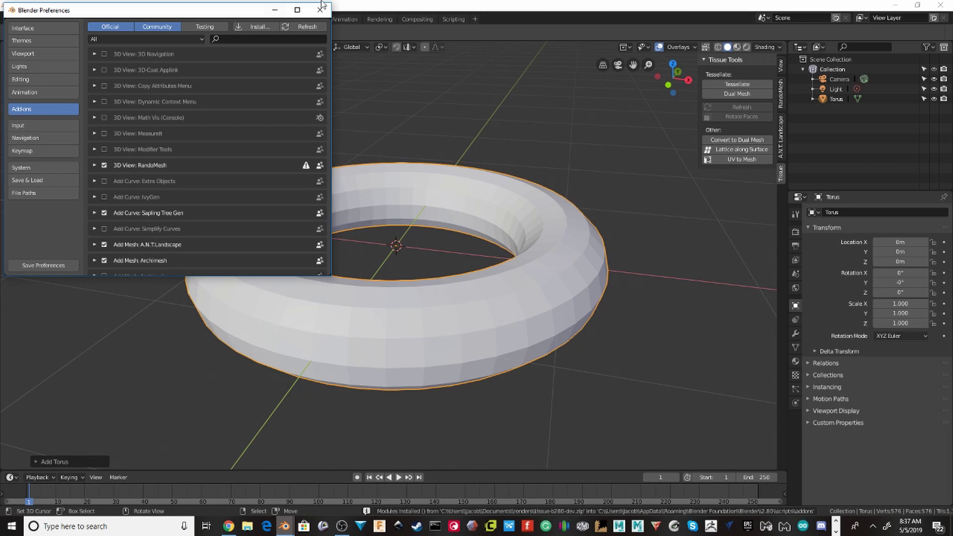
{"action": "left_click", "coordinate": [320, 10]}
{"action": "scroll", "coordinate": [340, 138], "scroll_direction": "down", "scroll_amount": 3}
Convert the torus to a dual mesh with the Tissue tools.
{"action": "scroll", "coordinate": [432, 183], "scroll_direction": "up", "scroll_amount": 5}
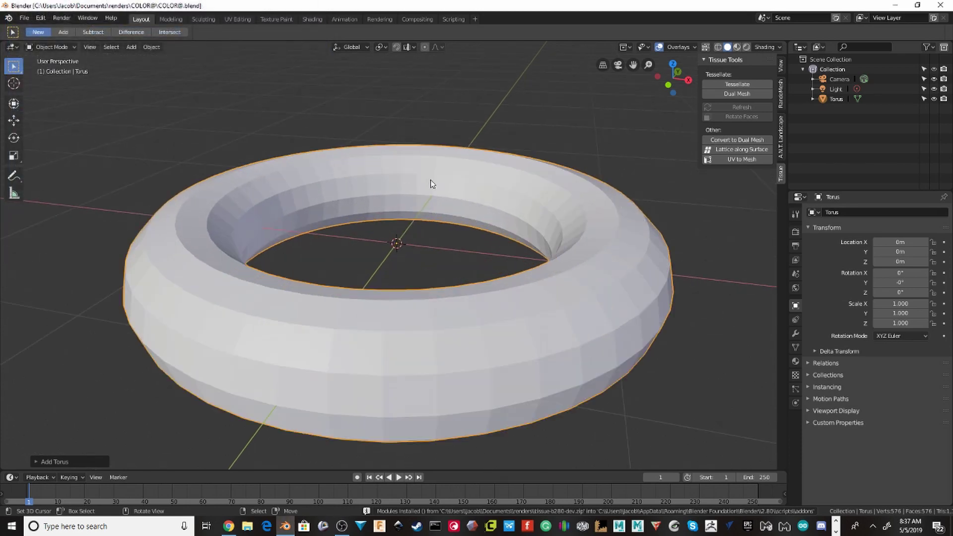
{"action": "middle_click_drag", "start_coordinate": [432, 182], "coordinate": [430, 158]}
{"action": "scroll", "coordinate": [381, 208], "scroll_direction": "down", "scroll_amount": 4}
{"action": "scroll", "coordinate": [419, 195], "scroll_direction": "up", "scroll_amount": 5}
{"action": "scroll", "coordinate": [422, 199], "scroll_direction": "down", "scroll_amount": 3}
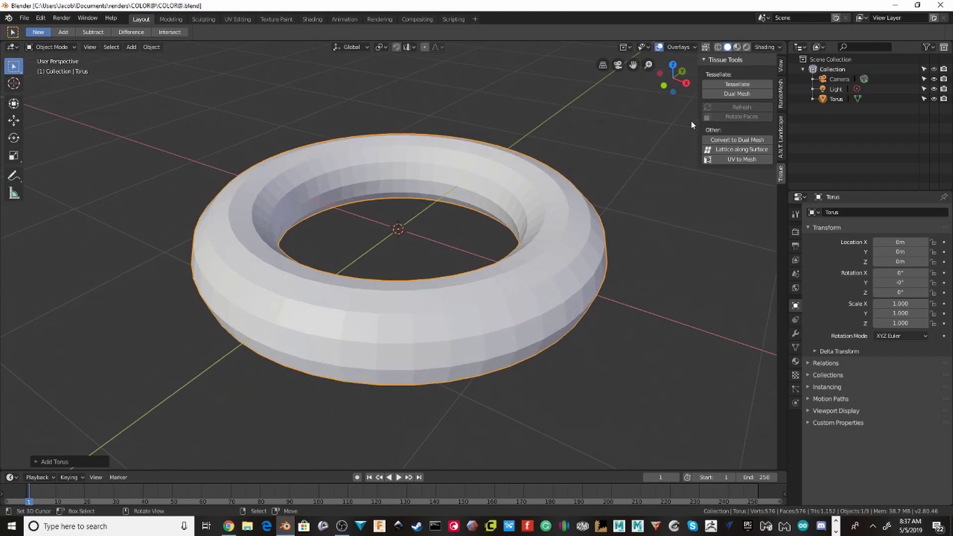
{"action": "left_click", "coordinate": [733, 141]}
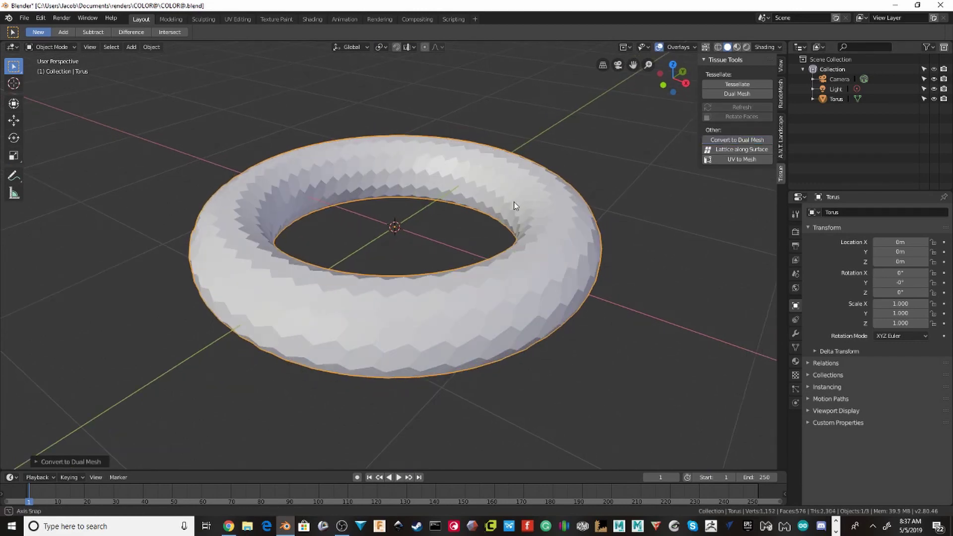
Save the file and view the hexagon-faced torus from above.
{"action": "middle_click_drag", "start_coordinate": [514, 202], "coordinate": [521, 175]}
{"action": "key", "text": "ctrl+s"}
{"action": "scroll", "coordinate": [552, 178], "scroll_direction": "up", "scroll_amount": 8}
{"action": "scroll", "coordinate": [552, 180], "scroll_direction": "down", "scroll_amount": 8}
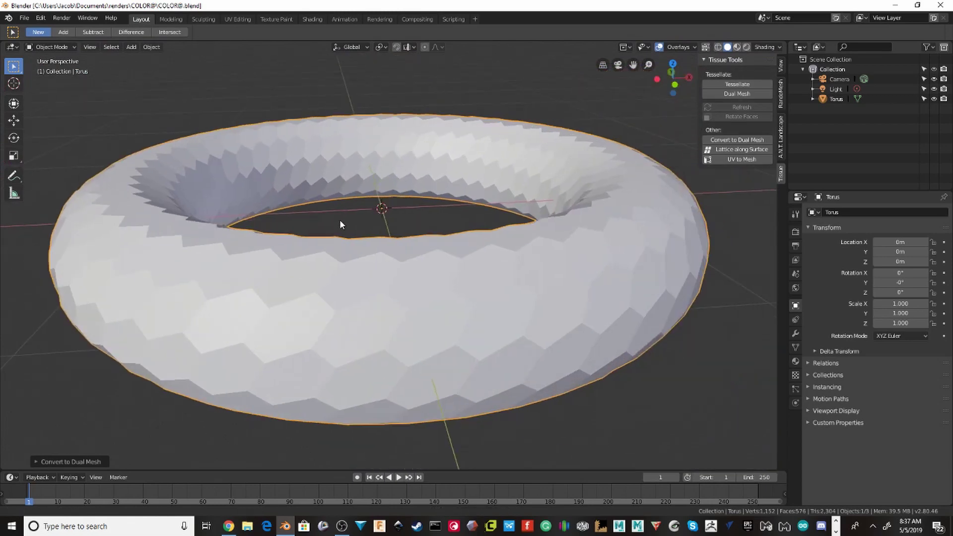
{"action": "middle_click_drag", "start_coordinate": [341, 224], "coordinate": [354, 227]}
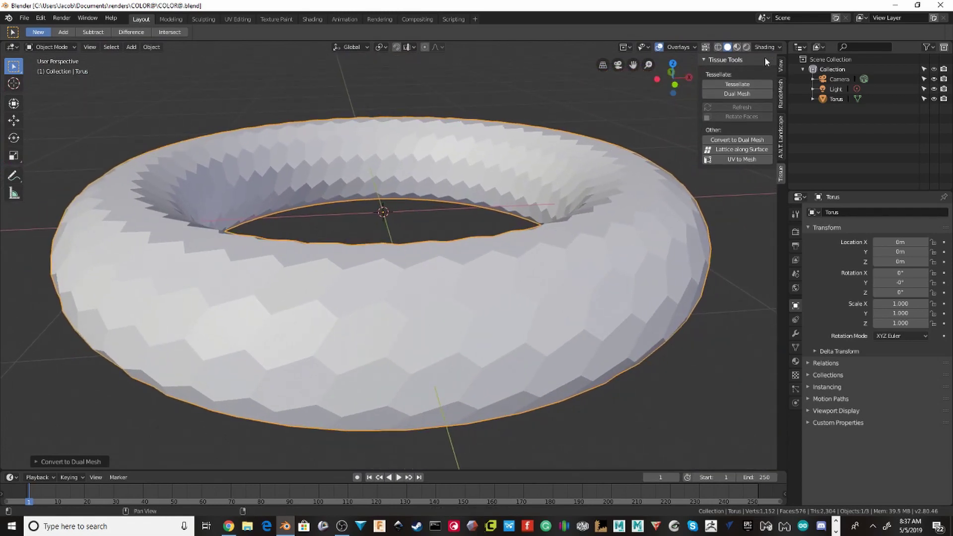
Split the viewport, make the right half a Shader Editor, and create a new material.
{"action": "left_click_drag", "start_coordinate": [786, 42], "coordinate": [407, 74]}
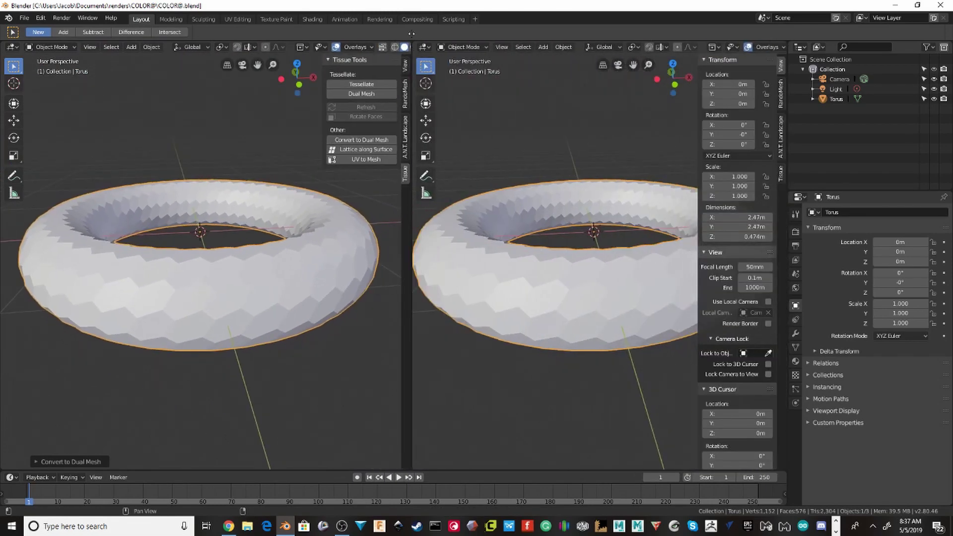
{"action": "left_click", "coordinate": [425, 46]}
{"action": "left_click", "coordinate": [447, 118]}
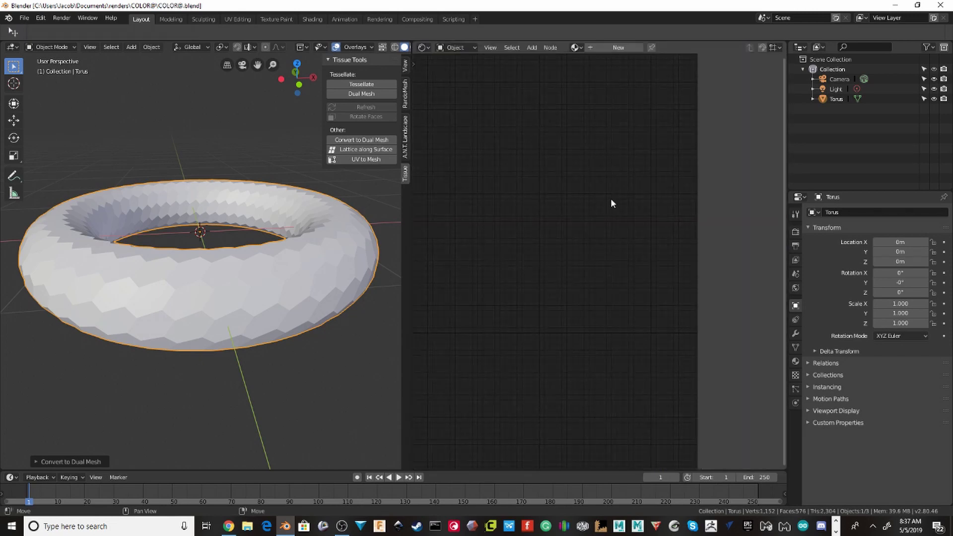
{"action": "left_click", "coordinate": [602, 47]}
{"action": "scroll", "coordinate": [613, 155], "scroll_direction": "up", "scroll_amount": 5}
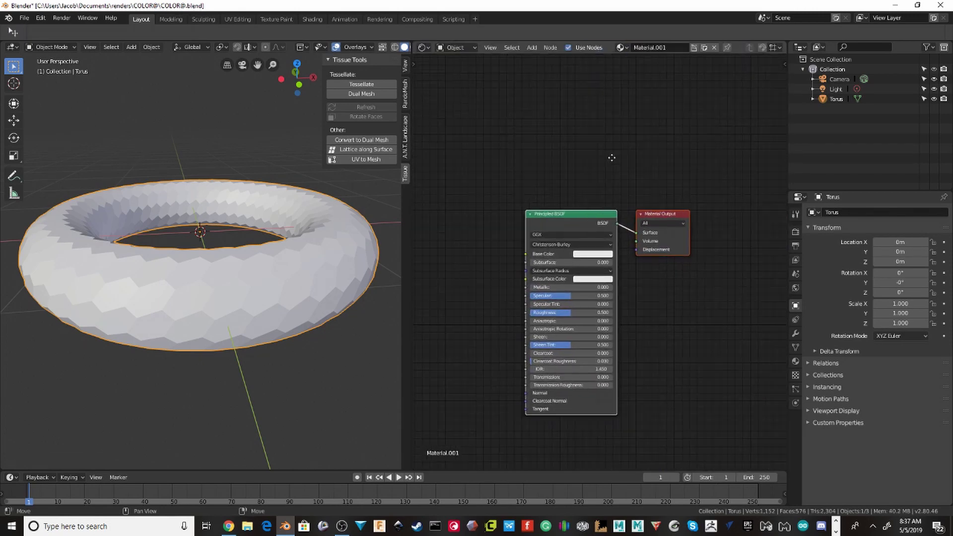
Add a ColorRamp node and connect its Color to the Principled BSDF Base Color.
{"action": "middle_click_drag", "start_coordinate": [501, 234], "coordinate": [688, 209]}
{"action": "key", "text": "shift+a"}
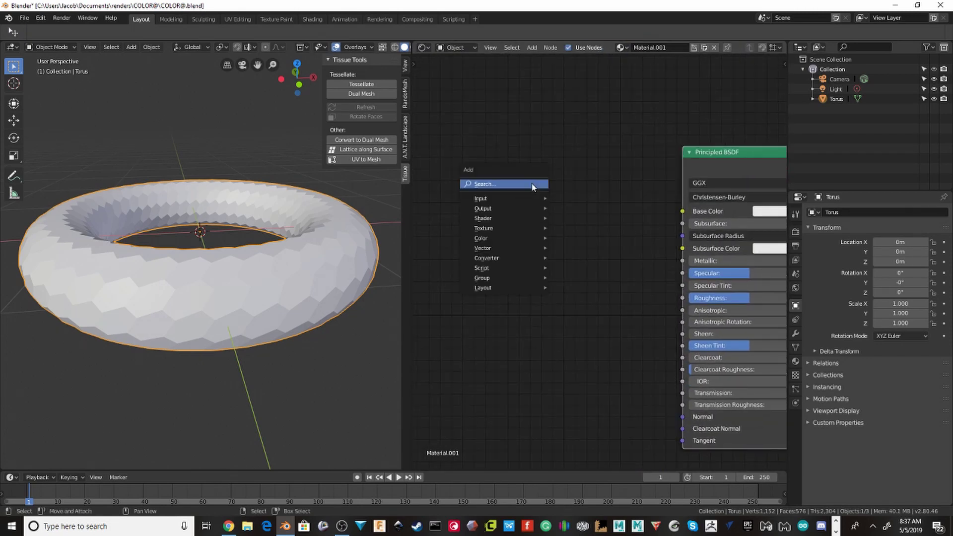
{"action": "left_click", "coordinate": [532, 183]}
{"action": "type", "text": "col"}
{"action": "key", "text": "Return"}
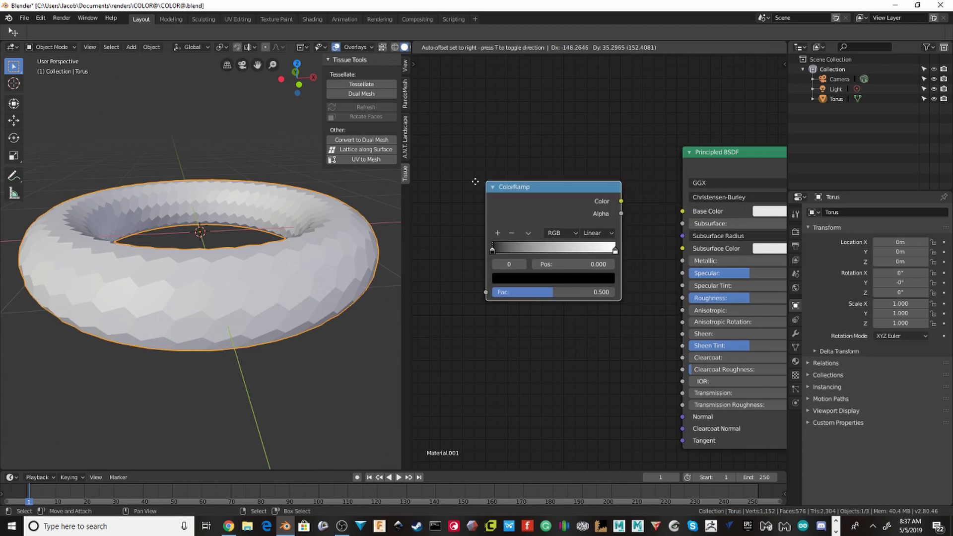
{"action": "left_click", "coordinate": [599, 182]}
{"action": "left_click_drag", "start_coordinate": [604, 203], "coordinate": [698, 214]}
{"action": "scroll", "coordinate": [697, 213], "scroll_direction": "down", "scroll_amount": 2}
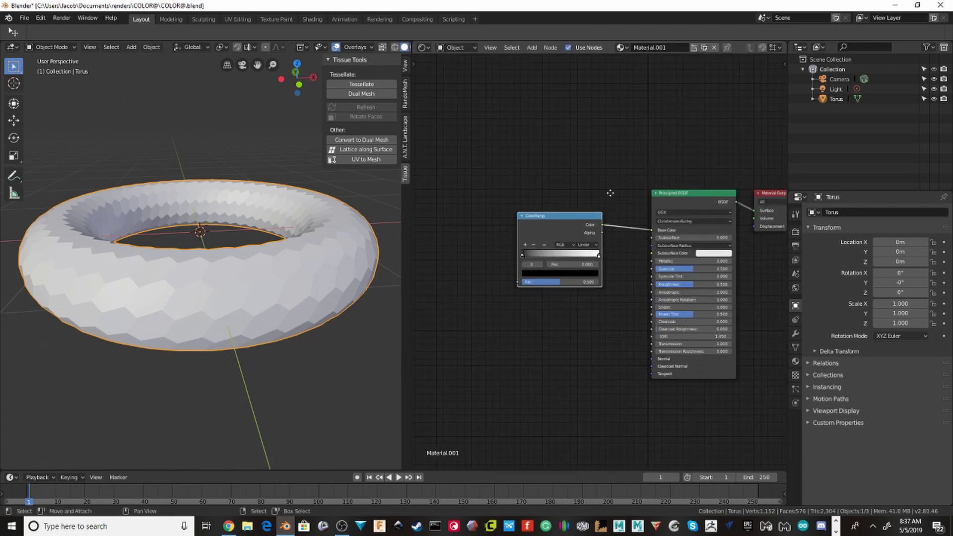
{"action": "mouse_move", "coordinate": [581, 184]}
{"action": "left_mouse_down"}
{"action": "mouse_move", "coordinate": [602, 188]}
{"action": "mouse_move", "coordinate": [592, 189]}
{"action": "left_mouse_up"}
{"action": "middle_click_drag", "start_coordinate": [592, 191], "coordinate": [640, 187]}
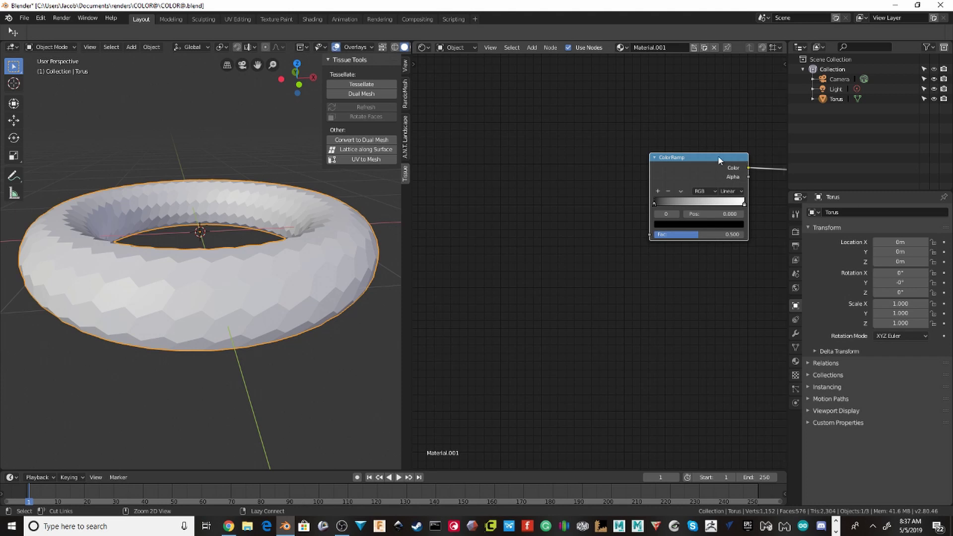
Add a Mapping node and connect its Vector output to the ColorRamp Fac.
{"action": "key", "text": "shift+a"}
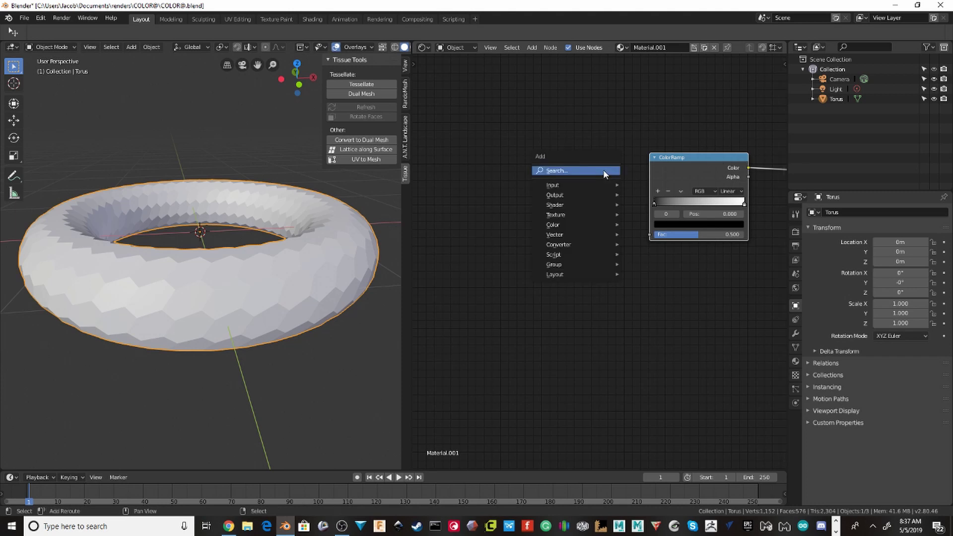
{"action": "left_click", "coordinate": [603, 169]}
{"action": "type", "text": "mapp"}
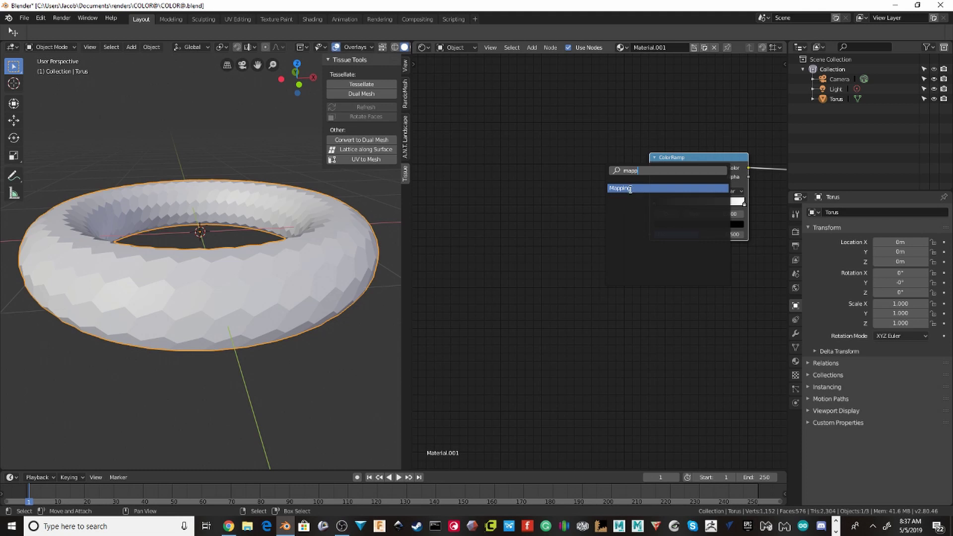
{"action": "left_click", "coordinate": [629, 189]}
{"action": "left_click", "coordinate": [592, 184]}
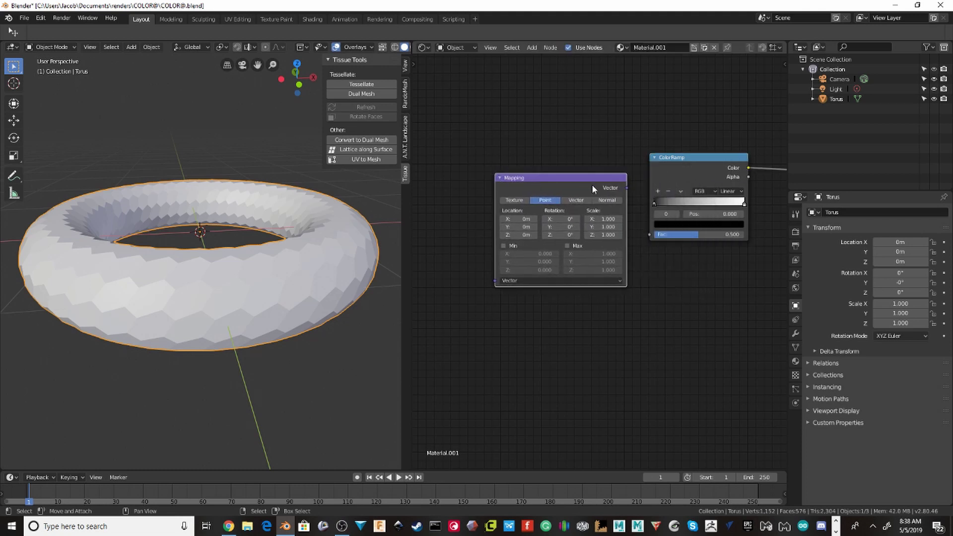
{"action": "left_click_drag", "start_coordinate": [627, 188], "coordinate": [652, 235]}
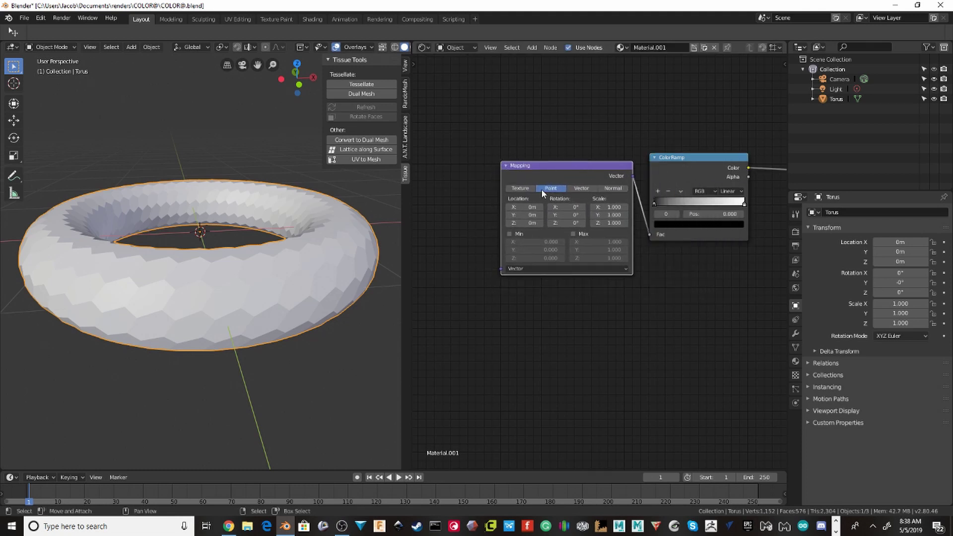
Add a Texture Coordinate node and link its Normal output into the Mapping Vector.
{"action": "key", "text": "shift+a"}
{"action": "left_click", "coordinate": [435, 182]}
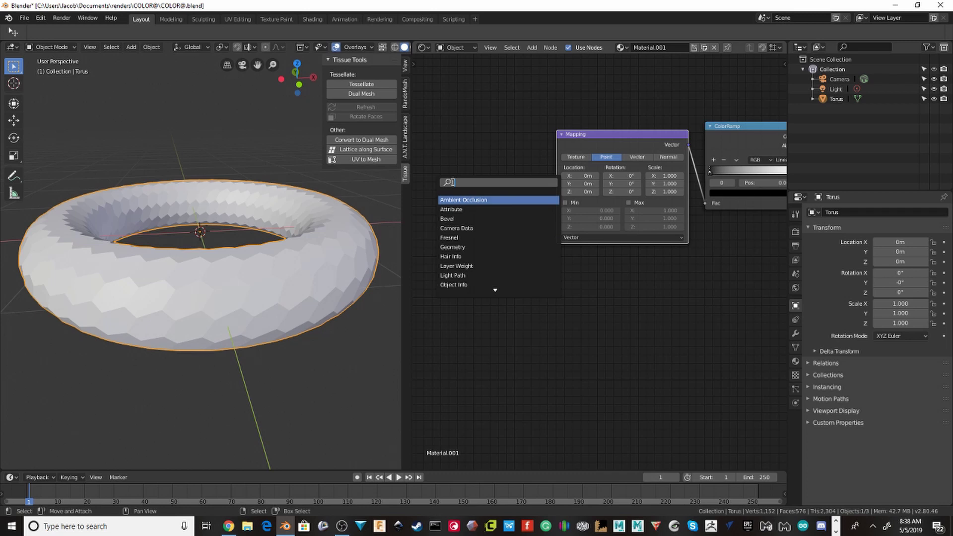
{"action": "type", "text": "textu"}
{"action": "key", "text": "Return"}
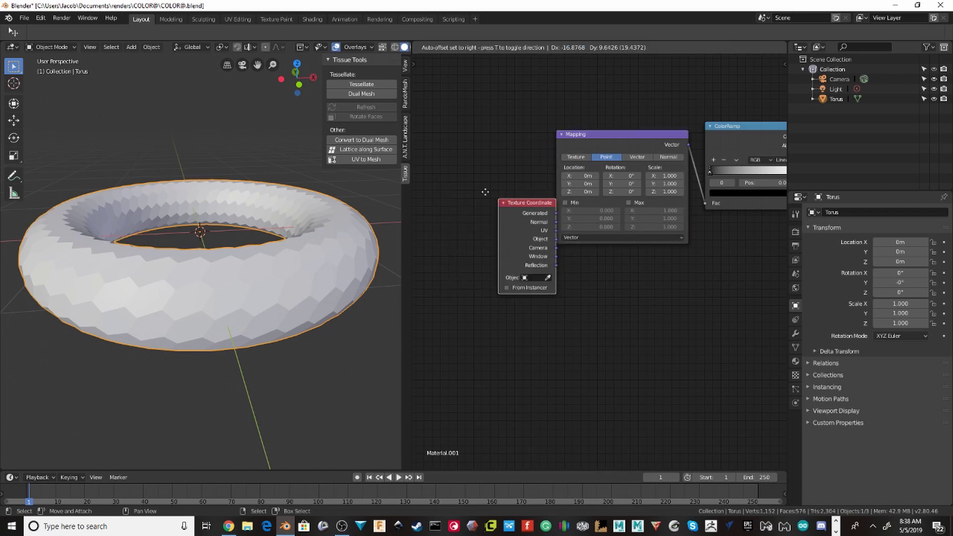
{"action": "left_click_drag", "start_coordinate": [511, 178], "coordinate": [558, 237]}
Hide the sidebar, switch the viewport to Material Preview shading, and save.
{"action": "key", "text": "n"}
{"action": "scroll", "coordinate": [368, 49], "scroll_direction": "down", "scroll_amount": 3}
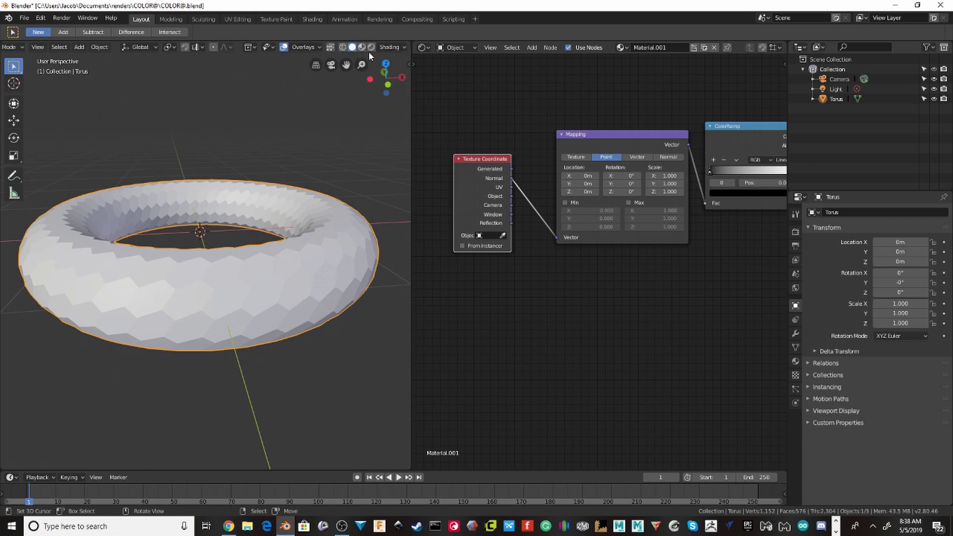
{"action": "left_click", "coordinate": [365, 47]}
{"action": "scroll", "coordinate": [308, 218], "scroll_direction": "down", "scroll_amount": 3}
{"action": "scroll", "coordinate": [308, 219], "scroll_direction": "up", "scroll_amount": 5}
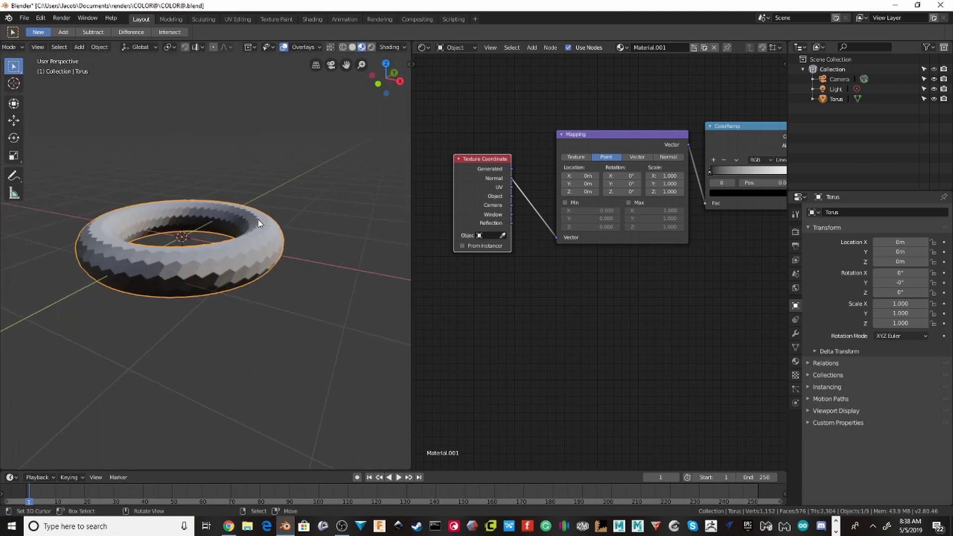
{"action": "mouse_move", "coordinate": [278, 224]}
{"action": "middle_mouse_down"}
{"action": "mouse_move", "coordinate": [249, 230]}
{"action": "mouse_move", "coordinate": [258, 213]}
{"action": "mouse_move", "coordinate": [271, 226]}
{"action": "mouse_move", "coordinate": [195, 224]}
{"action": "mouse_move", "coordinate": [277, 157]}
{"action": "mouse_move", "coordinate": [233, 244]}
{"action": "middle_mouse_up"}
{"action": "scroll", "coordinate": [248, 230], "scroll_direction": "down", "scroll_amount": 3}
{"action": "scroll", "coordinate": [271, 226], "scroll_direction": "up", "scroll_amount": 3}
{"action": "key", "text": "ctrl+s"}
Set the ColorRamp colour mode to HSV.
{"action": "scroll", "coordinate": [227, 261], "scroll_direction": "up", "scroll_amount": 4}
{"action": "middle_click_drag", "start_coordinate": [596, 249], "coordinate": [535, 251]}
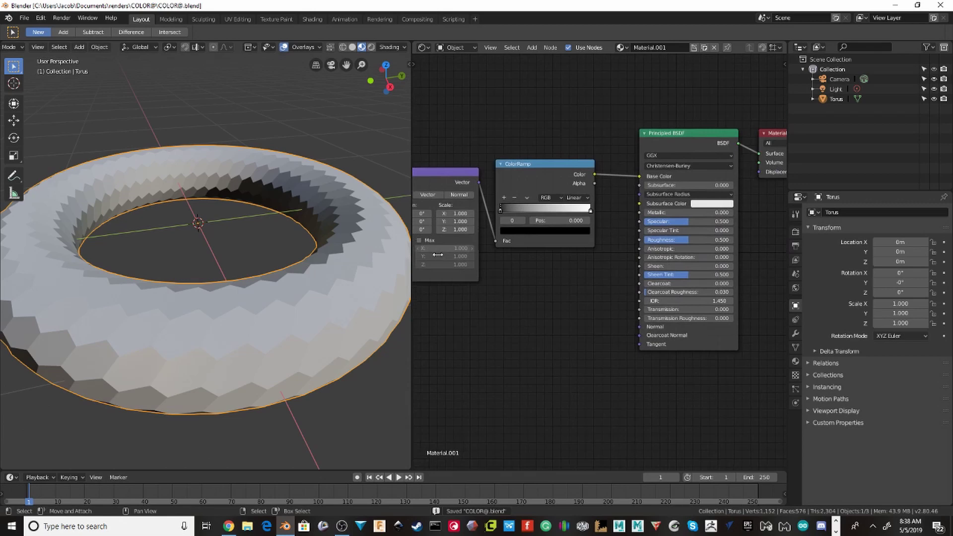
{"action": "scroll", "coordinate": [479, 174], "scroll_direction": "up", "scroll_amount": 5}
{"action": "left_click", "coordinate": [577, 207]}
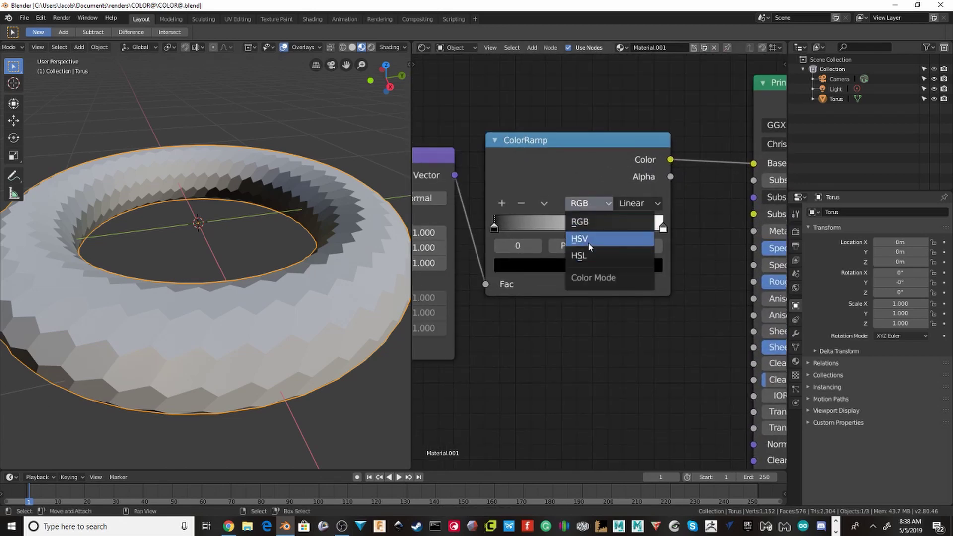
{"action": "left_click", "coordinate": [589, 239]}
{"action": "left_click", "coordinate": [641, 203]}
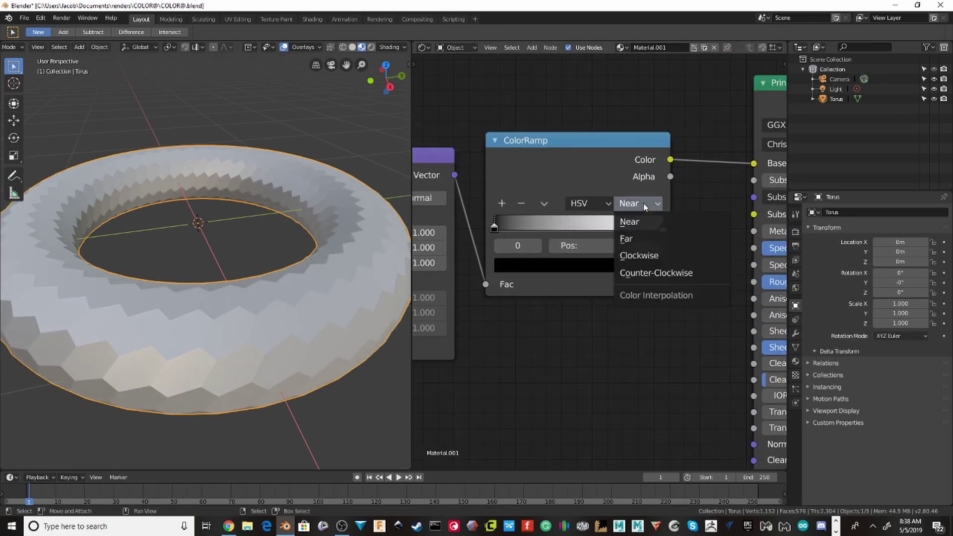
Use Far hue interpolation and make the left ramp stop a fully saturated bright blue.
{"action": "left_click", "coordinate": [640, 223]}
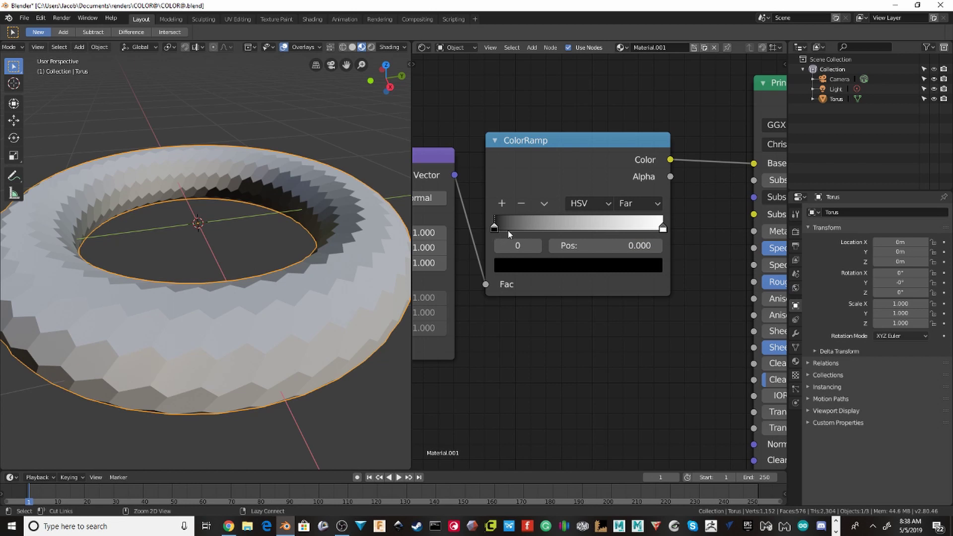
{"action": "left_click", "coordinate": [546, 265]}
{"action": "left_click_drag", "start_coordinate": [516, 225], "coordinate": [555, 225]}
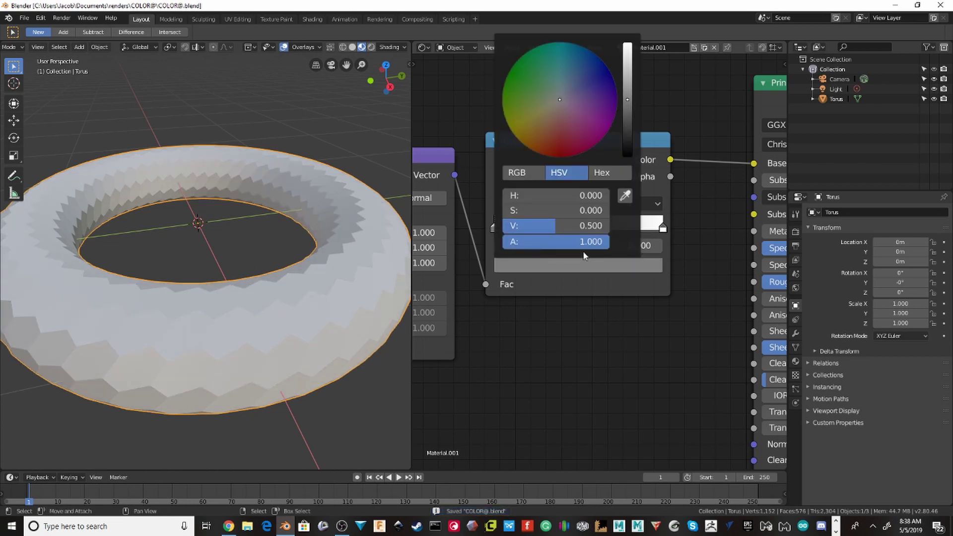
{"action": "left_click_drag", "start_coordinate": [584, 256], "coordinate": [591, 251]}
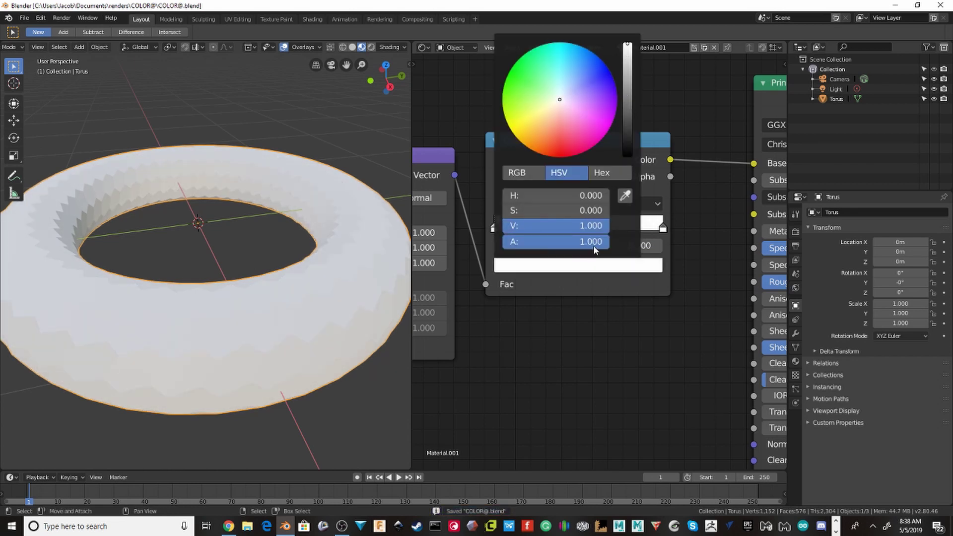
{"action": "left_click_drag", "start_coordinate": [565, 72], "coordinate": [613, 77]}
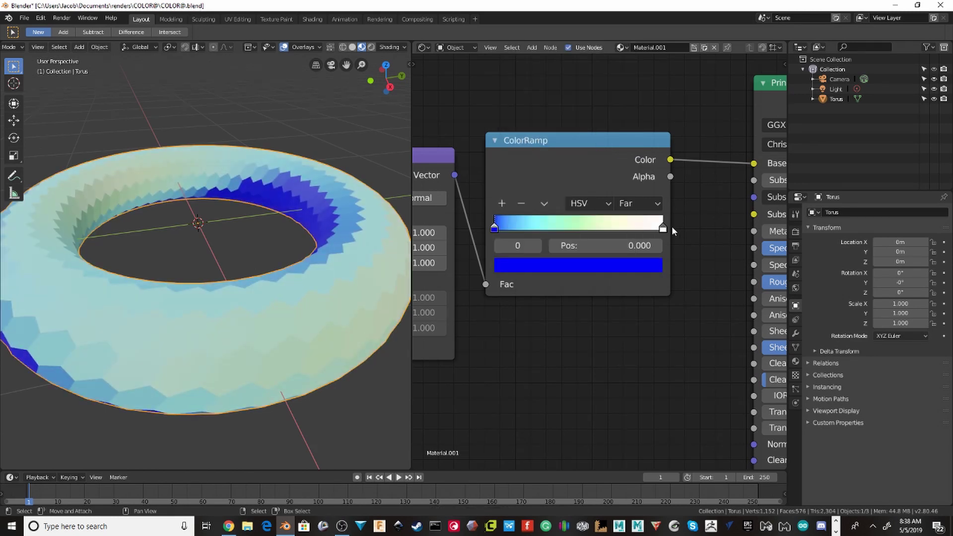
Set the right ramp stop to purple (H 0.743, V 0.700).
{"action": "left_click", "coordinate": [642, 260]}
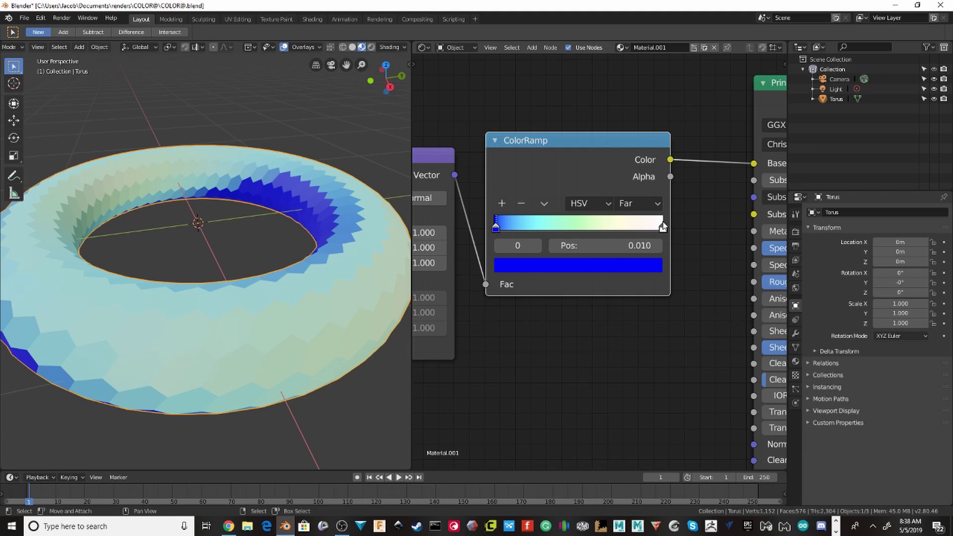
{"action": "left_click", "coordinate": [580, 226]}
{"action": "left_click", "coordinate": [495, 228]}
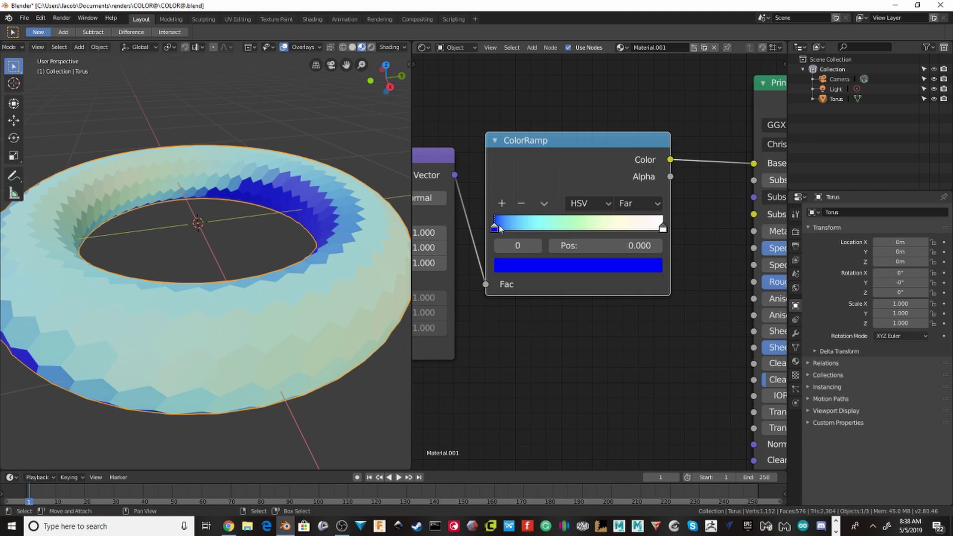
{"action": "left_click", "coordinate": [663, 229]}
{"action": "left_click", "coordinate": [638, 266]}
{"action": "mouse_move", "coordinate": [624, 112]}
{"action": "left_mouse_down"}
{"action": "mouse_move", "coordinate": [617, 96]}
{"action": "mouse_move", "coordinate": [595, 144]}
{"action": "mouse_move", "coordinate": [608, 130]}
{"action": "mouse_move", "coordinate": [505, 116]}
{"action": "mouse_move", "coordinate": [503, 100]}
{"action": "mouse_move", "coordinate": [526, 53]}
{"action": "mouse_move", "coordinate": [609, 128]}
{"action": "mouse_move", "coordinate": [618, 99]}
{"action": "left_mouse_up"}
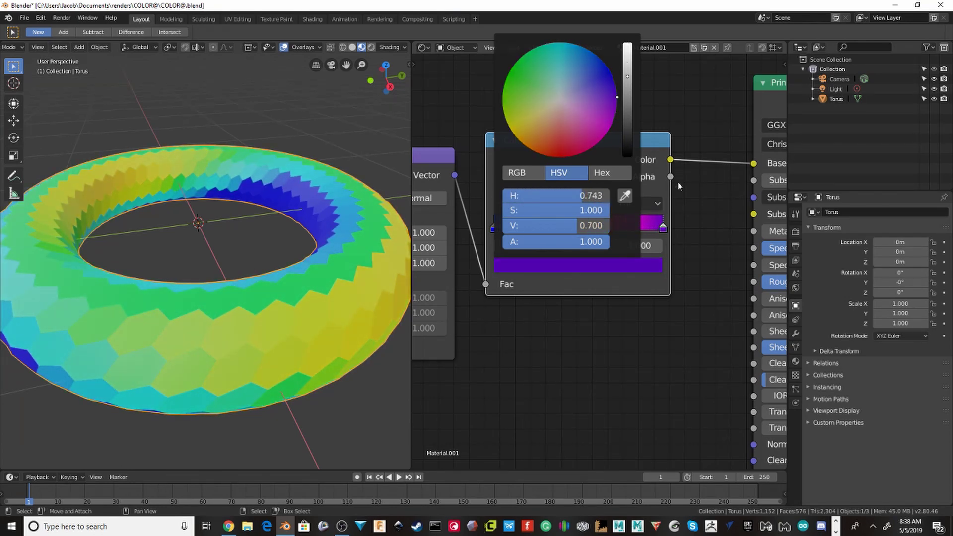
{"action": "scroll", "coordinate": [729, 174], "scroll_direction": "up", "scroll_amount": 3}
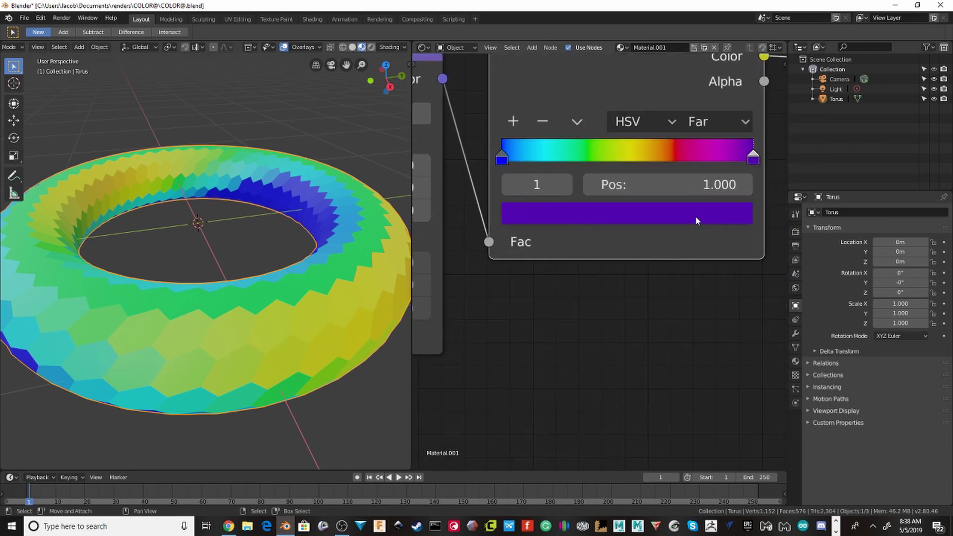
Set the Mapping node's Scale X and Y to 2 and save.
{"action": "left_click", "coordinate": [697, 221]}
{"action": "middle_click_drag", "start_coordinate": [497, 199], "coordinate": [737, 243]}
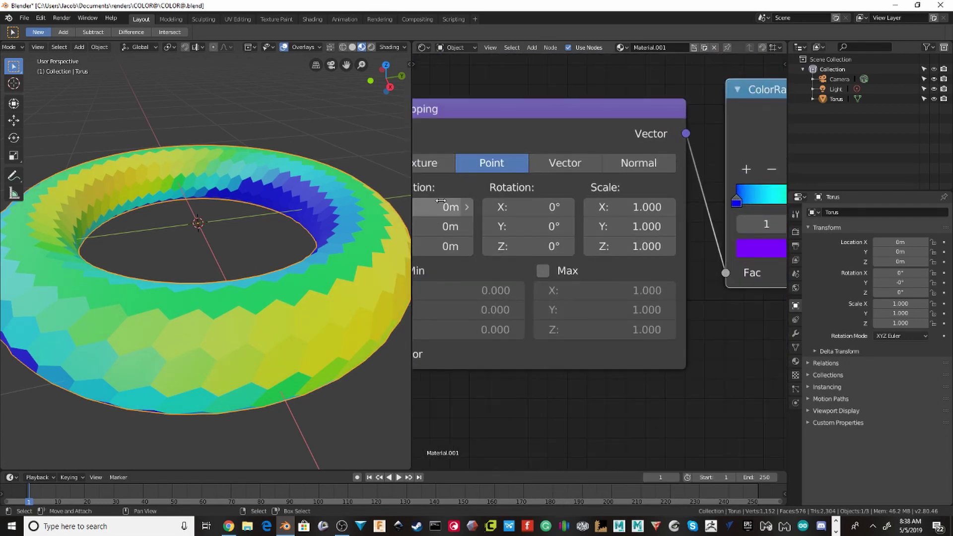
{"action": "middle_click_drag", "start_coordinate": [441, 201], "coordinate": [532, 193]}
{"action": "middle_click_drag", "start_coordinate": [347, 195], "coordinate": [377, 213]}
{"action": "left_click", "coordinate": [727, 232]}
{"action": "type", "text": "2"}
{"action": "key", "text": "Return"}
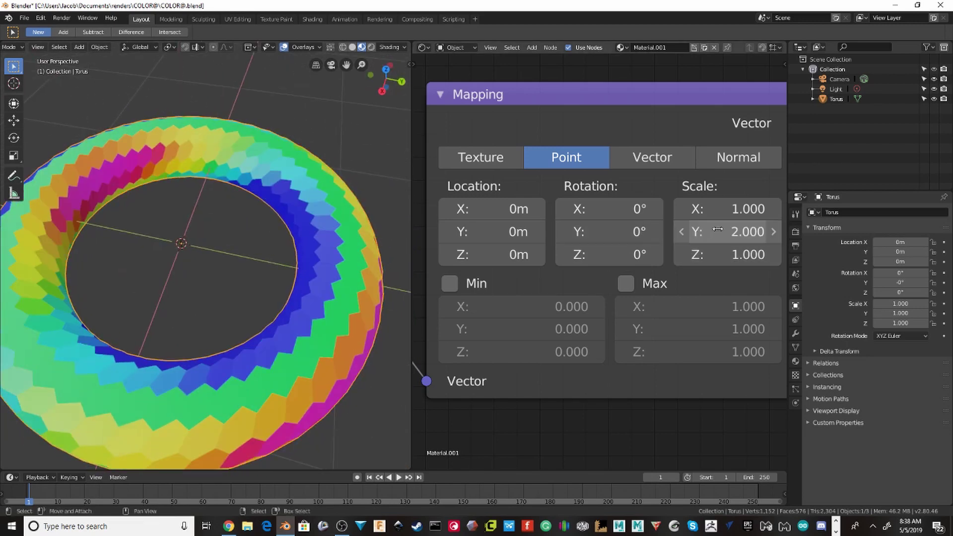
{"action": "left_click", "coordinate": [723, 213]}
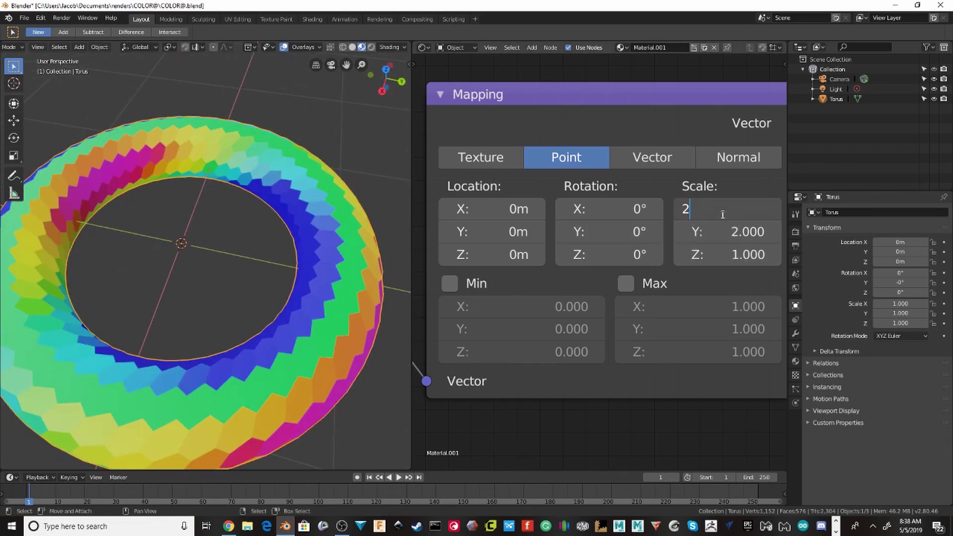
{"action": "type", "text": "2"}
{"action": "key", "text": "Return"}
{"action": "scroll", "coordinate": [640, 259], "scroll_direction": "down", "scroll_amount": 1}
{"action": "scroll", "coordinate": [350, 221], "scroll_direction": "down", "scroll_amount": 3}
{"action": "middle_click_drag", "start_coordinate": [312, 205], "coordinate": [315, 198]}
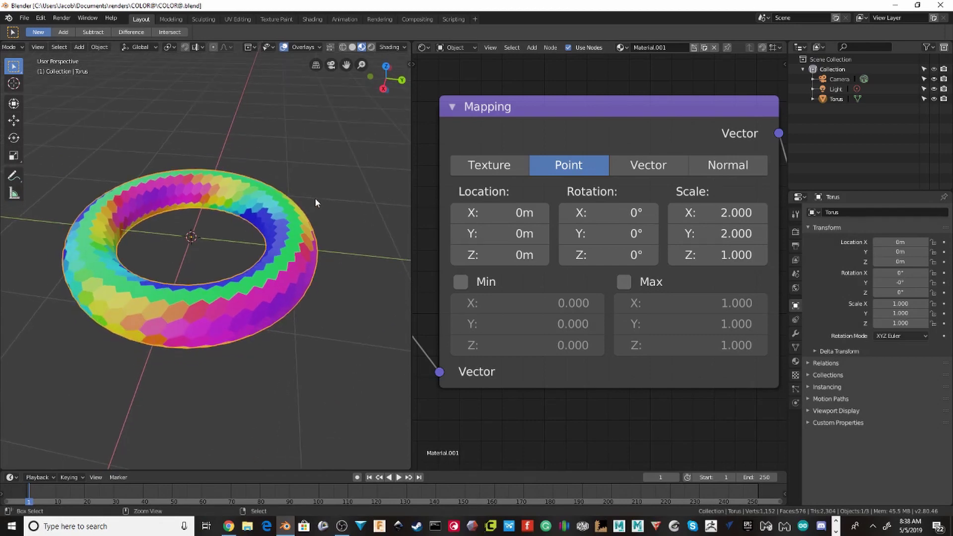
{"action": "key", "text": "ctrl+s"}
{"action": "scroll", "coordinate": [552, 223], "scroll_direction": "down", "scroll_amount": 1}
Give the Principled BSDF Roughness 0 and Metallic 1, then save.
{"action": "middle_click_drag", "start_coordinate": [553, 223], "coordinate": [622, 174]}
{"action": "scroll", "coordinate": [167, 257], "scroll_direction": "up", "scroll_amount": 3}
{"action": "middle_click_drag", "start_coordinate": [167, 257], "coordinate": [340, 258]}
{"action": "middle_click_drag", "start_coordinate": [678, 227], "coordinate": [347, 219]}
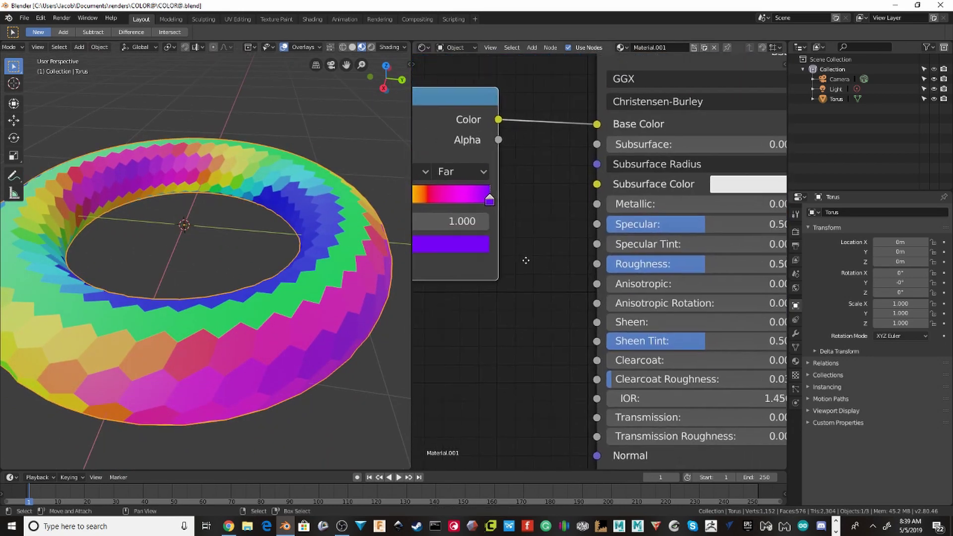
{"action": "scroll", "coordinate": [598, 202], "scroll_direction": "down", "scroll_amount": 2}
{"action": "scroll", "coordinate": [597, 202], "scroll_direction": "up", "scroll_amount": 2}
{"action": "left_click_drag", "start_coordinate": [597, 210], "coordinate": [502, 210]}
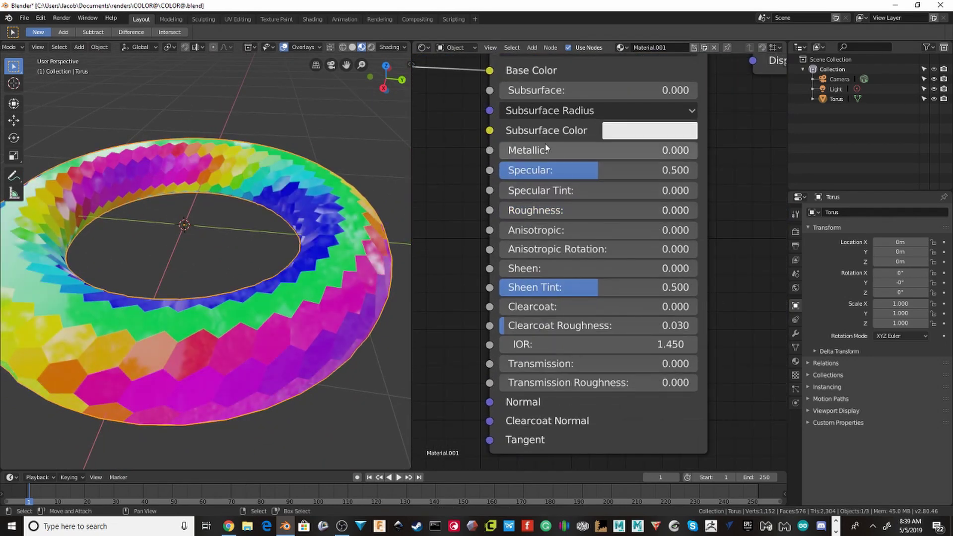
{"action": "left_click_drag", "start_coordinate": [545, 150], "coordinate": [699, 150]}
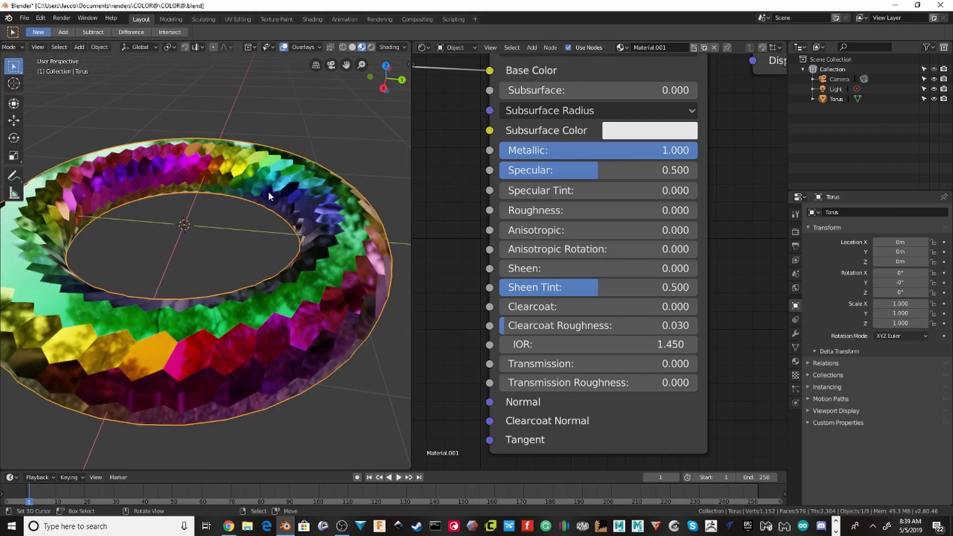
{"action": "key", "text": "ctrl+s"}
{"action": "middle_click_drag", "start_coordinate": [265, 198], "coordinate": [228, 204]}
{"action": "scroll", "coordinate": [228, 205], "scroll_direction": "down", "scroll_amount": 3}
{"action": "scroll", "coordinate": [237, 209], "scroll_direction": "up", "scroll_amount": 5}
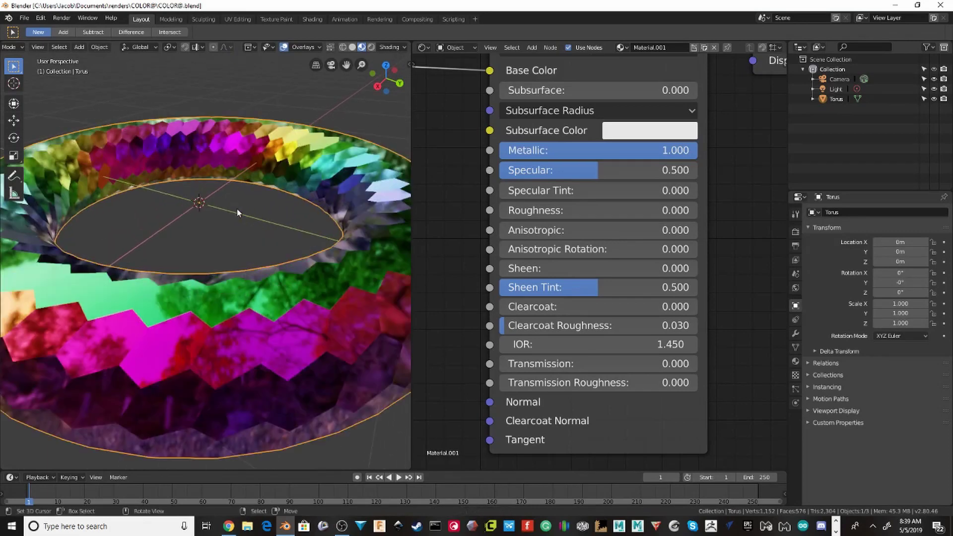
Give the torus a Wireframe modifier with 0.01 m thickness, keeping the original faces.
{"action": "left_click", "coordinate": [796, 334]}
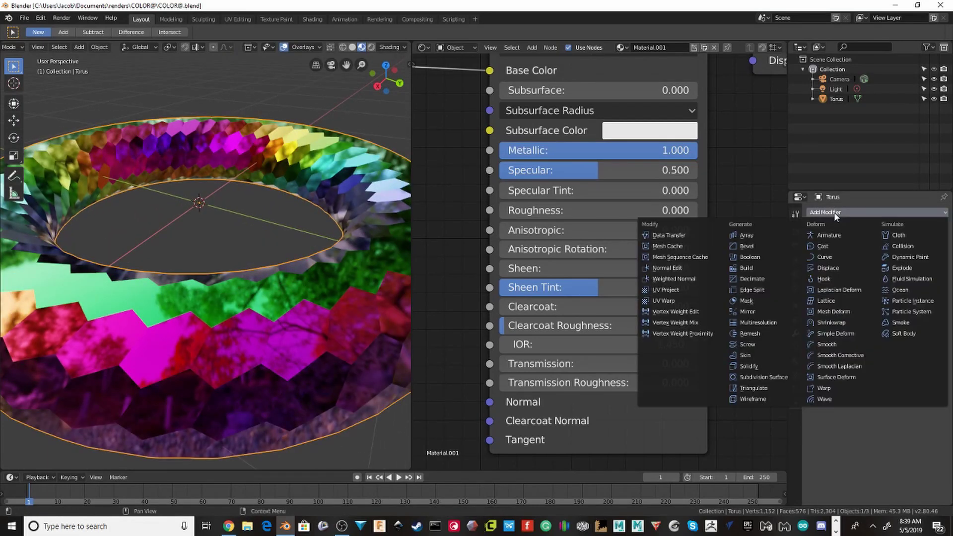
{"action": "left_click", "coordinate": [751, 397]}
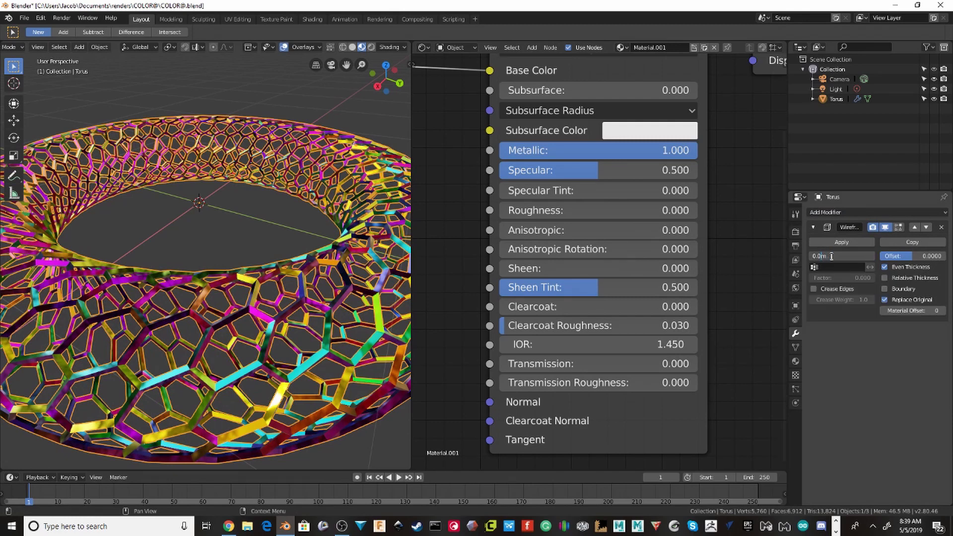
{"action": "key", "text": "Return"}
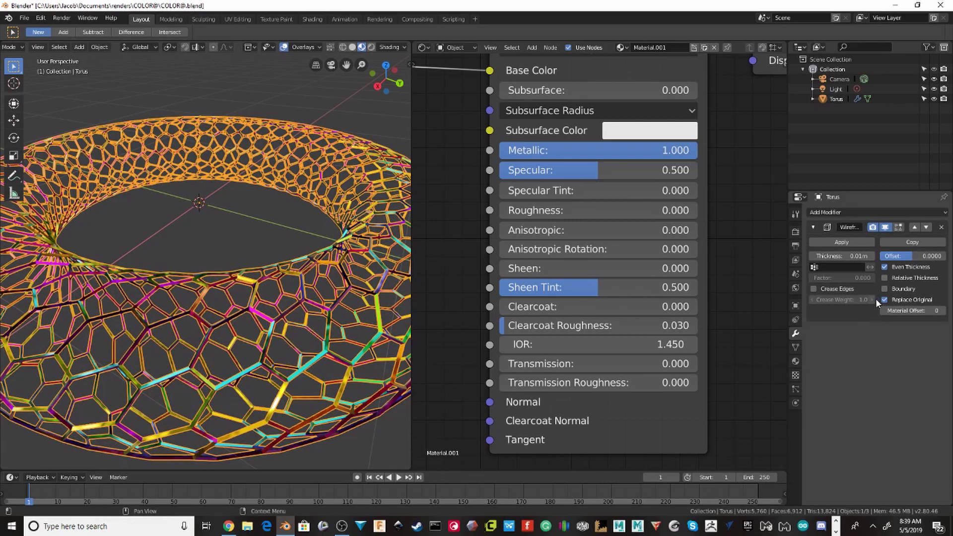
{"action": "left_click", "coordinate": [885, 300]}
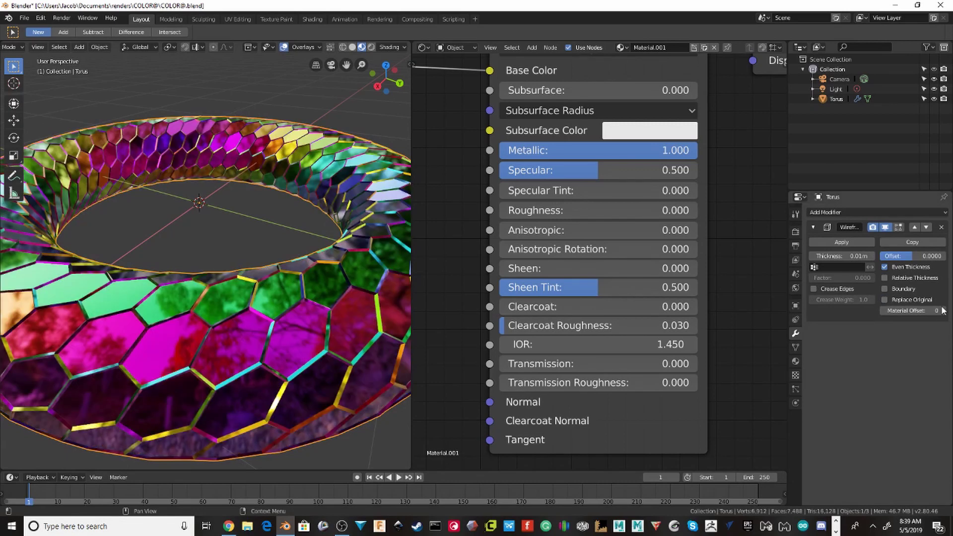
Add a second material slot to the torus holding new Material.002.
{"action": "left_click", "coordinate": [796, 362]}
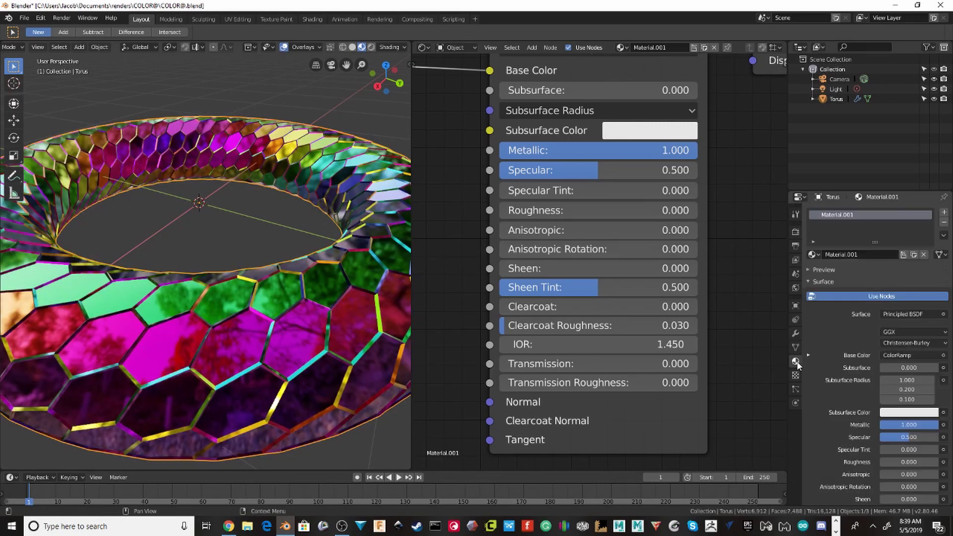
{"action": "left_click", "coordinate": [943, 213]}
{"action": "left_click", "coordinate": [867, 273]}
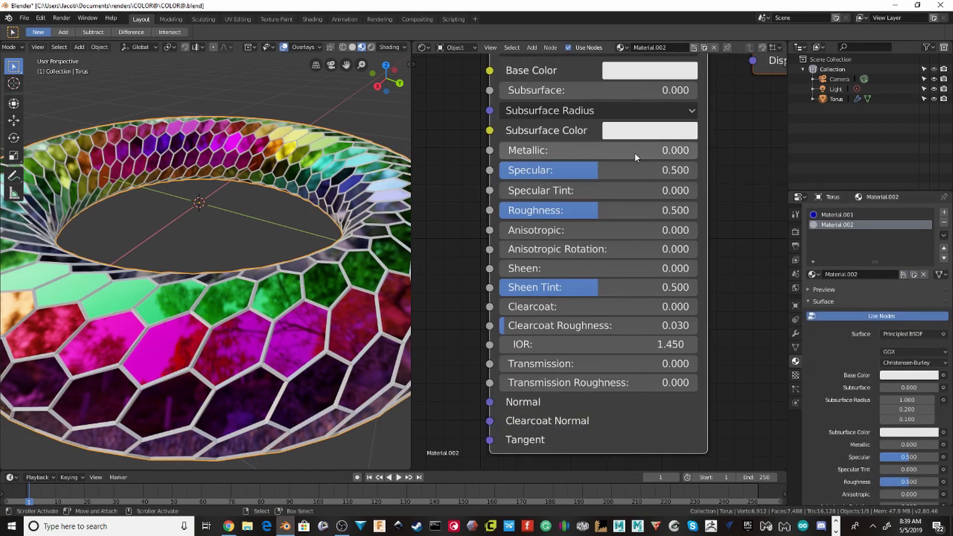
{"action": "middle_click_drag", "start_coordinate": [635, 153], "coordinate": [646, 254]}
{"action": "left_click", "coordinate": [582, 194]}
Make Material.002 black with Metallic 1.000 and Roughness 0.000.
{"action": "left_click", "coordinate": [653, 219]}
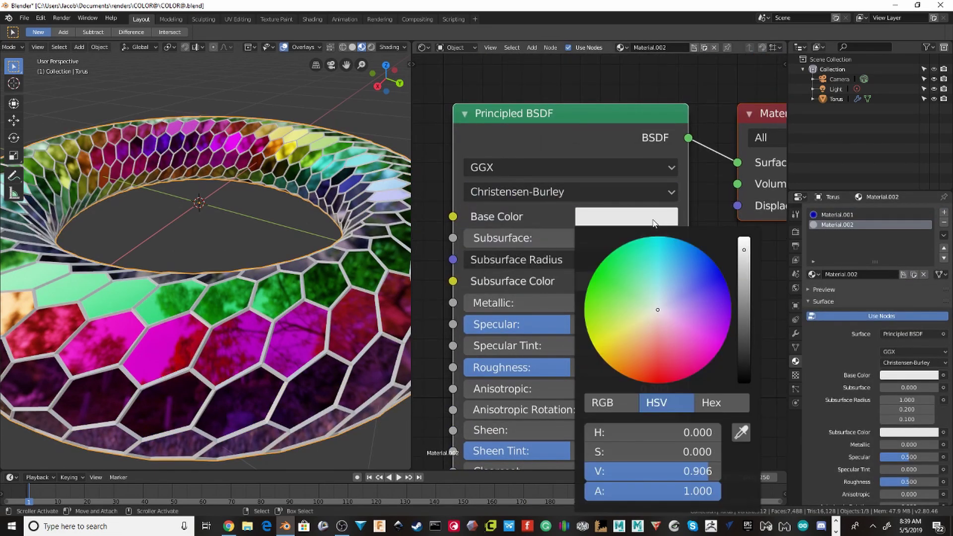
{"action": "scroll", "coordinate": [650, 219], "scroll_direction": "down", "scroll_amount": 15}
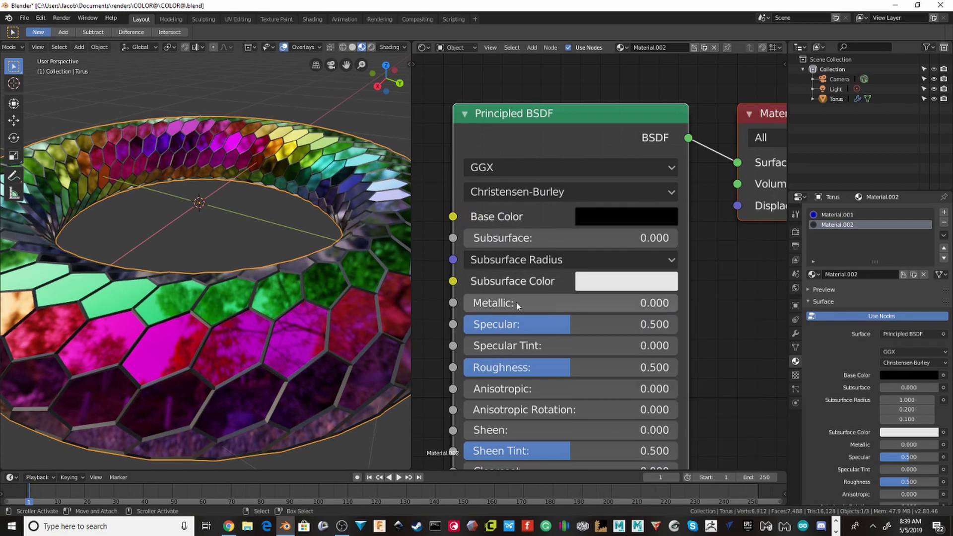
{"action": "left_click_drag", "start_coordinate": [516, 302], "coordinate": [646, 303]}
{"action": "scroll", "coordinate": [568, 187], "scroll_direction": "down", "scroll_amount": 3}
{"action": "scroll", "coordinate": [571, 190], "scroll_direction": "up", "scroll_amount": 2}
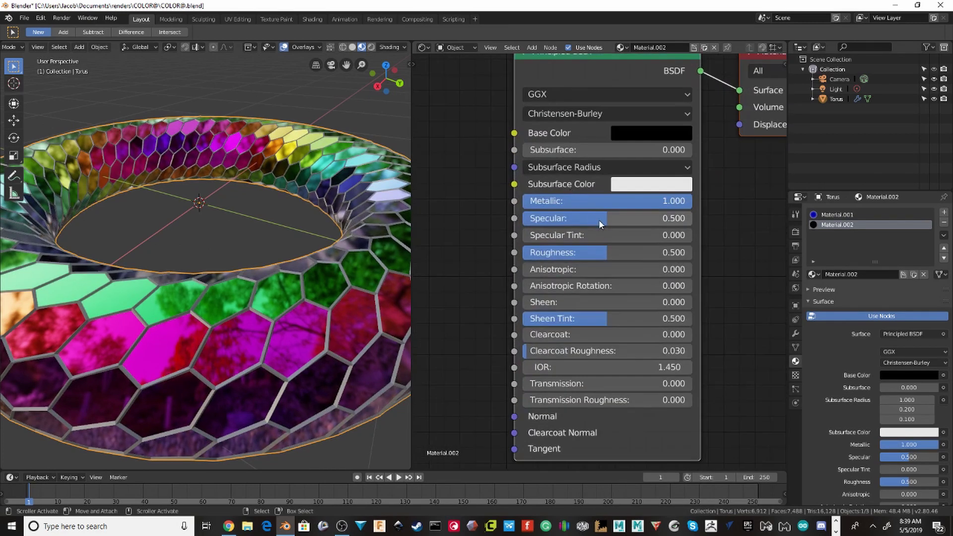
{"action": "scroll", "coordinate": [593, 226], "scroll_direction": "up", "scroll_amount": 2}
{"action": "left_click_drag", "start_coordinate": [589, 248], "coordinate": [368, 268]}
{"action": "middle_click_drag", "start_coordinate": [368, 268], "coordinate": [298, 237]}
Save COLOR@.blend and orbit the view around the torus.
{"action": "key", "text": "ctrl+s"}
{"action": "scroll", "coordinate": [223, 269], "scroll_direction": "down", "scroll_amount": 6}
{"action": "scroll", "coordinate": [298, 237], "scroll_direction": "up", "scroll_amount": 5}
{"action": "scroll", "coordinate": [259, 243], "scroll_direction": "down", "scroll_amount": 4}
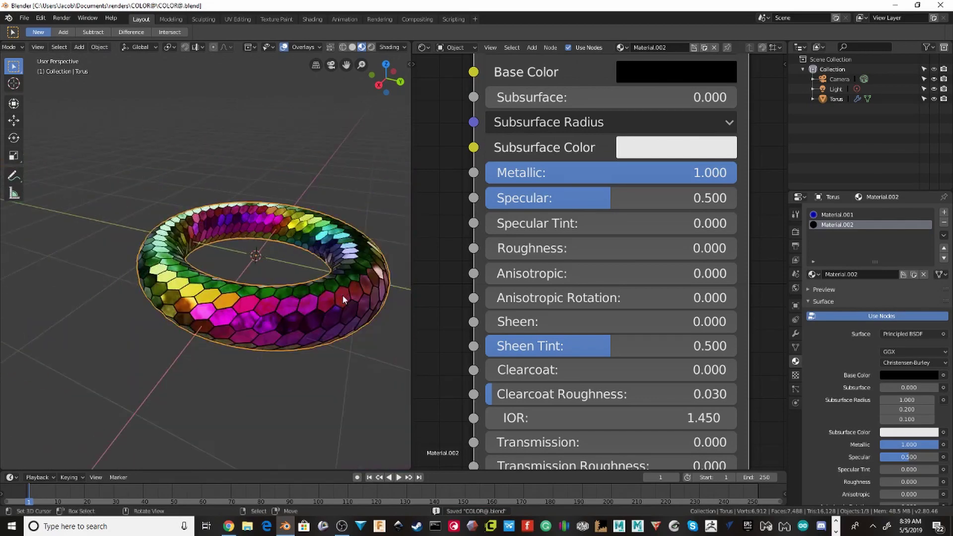
{"action": "middle_click_drag", "start_coordinate": [343, 295], "coordinate": [272, 293]}
{"action": "scroll", "coordinate": [272, 293], "scroll_direction": "up", "scroll_amount": 2}
{"action": "middle_click_drag", "start_coordinate": [205, 282], "coordinate": [199, 288]}
{"action": "key", "text": "shift+a"}
Add a new torus with a minor radius of 0.05 m.
{"action": "mouse_move", "coordinate": [184, 284]}
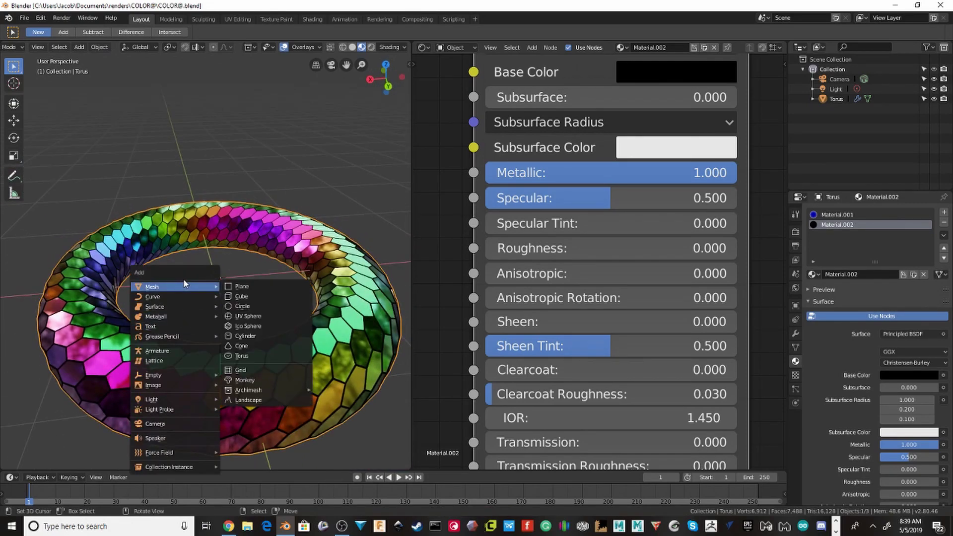
{"action": "left_click", "coordinate": [255, 356]}
{"action": "middle_click_drag", "start_coordinate": [246, 330], "coordinate": [246, 288]}
{"action": "scroll", "coordinate": [246, 288], "scroll_direction": "up", "scroll_amount": 5}
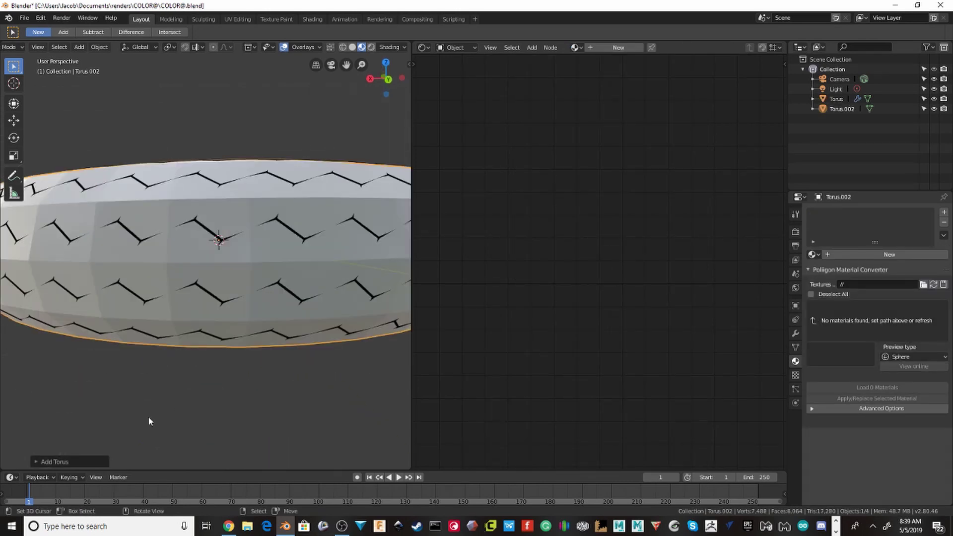
{"action": "left_click", "coordinate": [61, 458]}
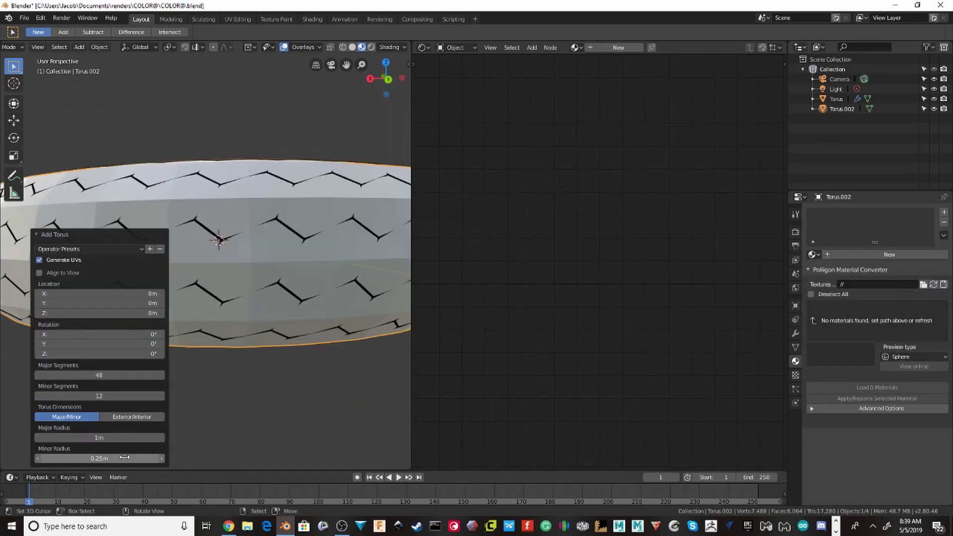
{"action": "left_click_drag", "start_coordinate": [125, 459], "coordinate": [99, 458]}
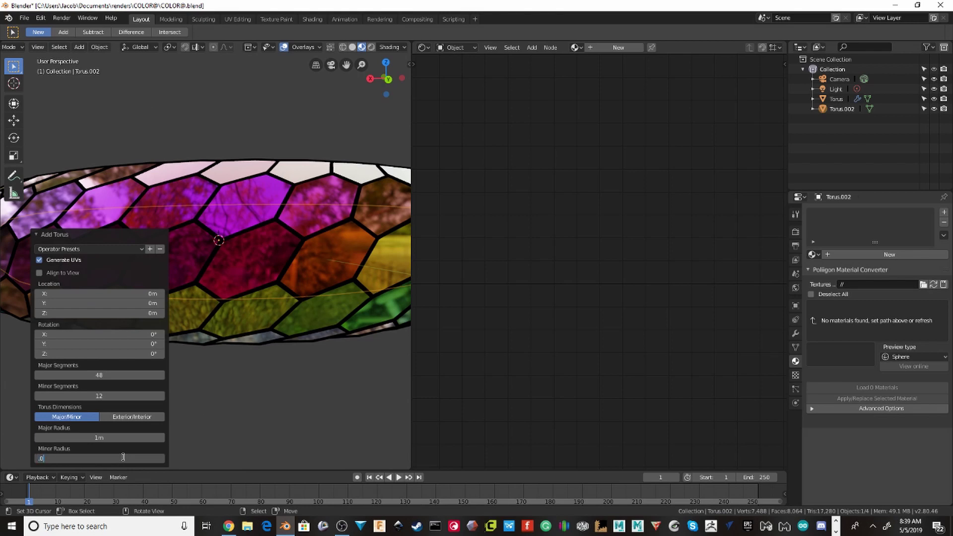
{"action": "type", "text": "5"}
{"action": "key", "text": "Return"}
Lower the thin torus along Z to -0.223 m beneath the hexagon torus.
{"action": "middle_click_drag", "start_coordinate": [205, 287], "coordinate": [186, 250]}
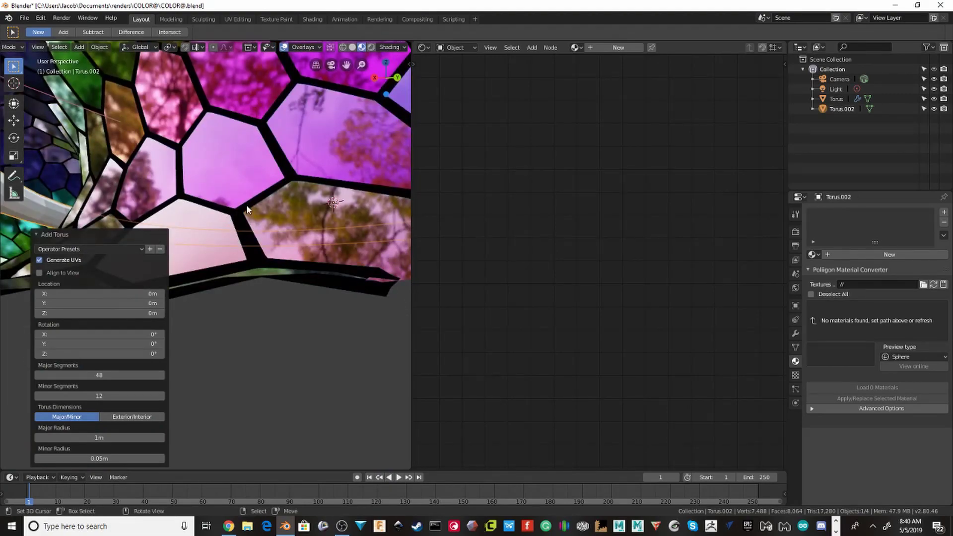
{"action": "middle_click_drag", "start_coordinate": [248, 209], "coordinate": [260, 264]}
{"action": "scroll", "coordinate": [259, 258], "scroll_direction": "down", "scroll_amount": 5}
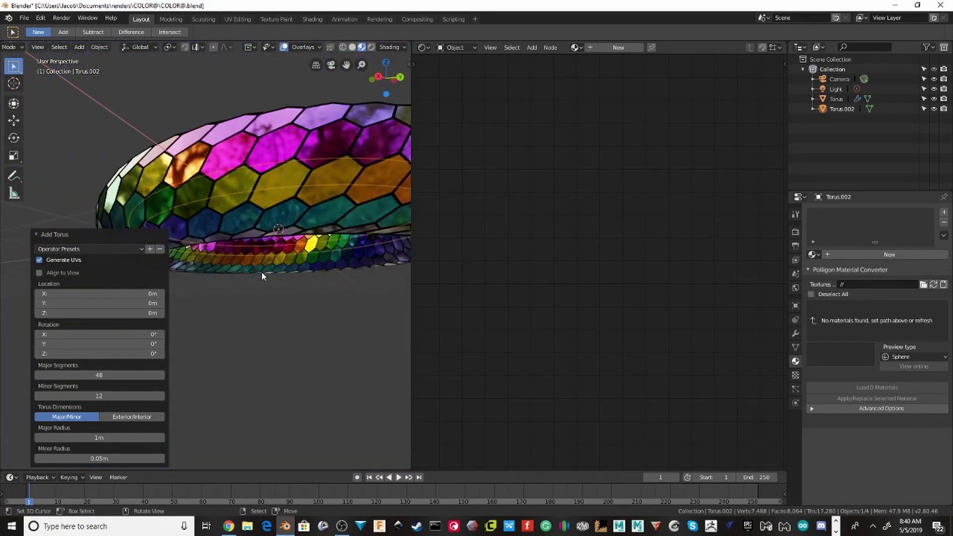
{"action": "key", "text": "g"}
{"action": "key", "text": "z"}
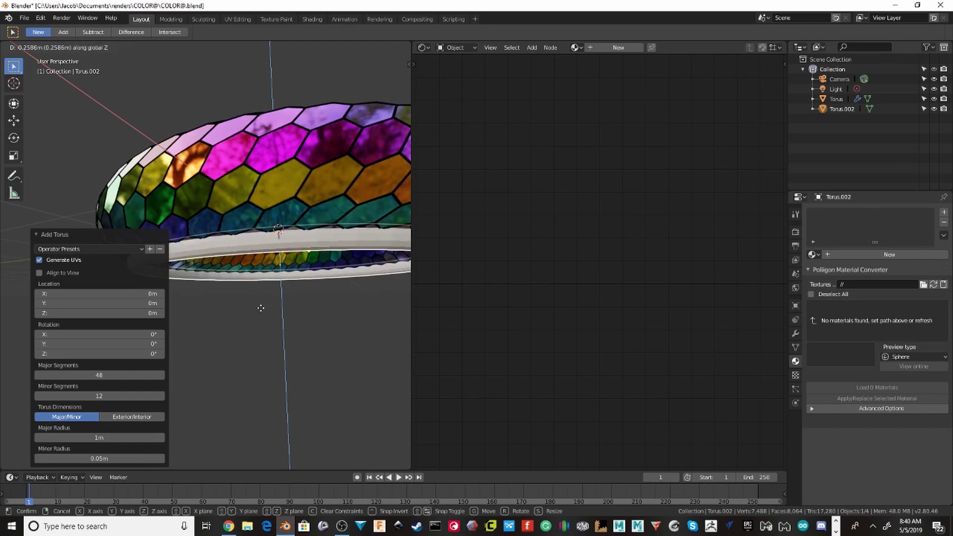
{"action": "left_click", "coordinate": [261, 302]}
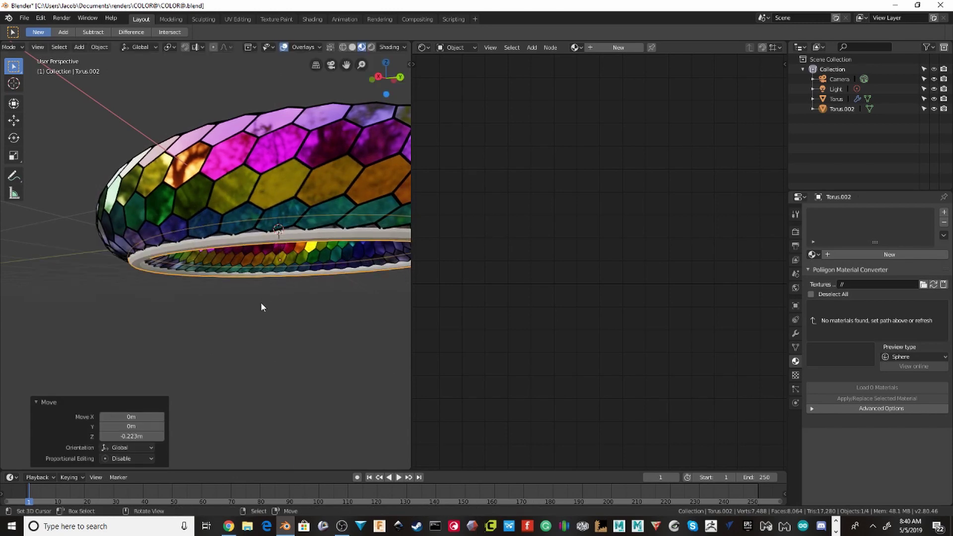
Give the ring new Material.003, replacing Principled BSDF with an Emission shader on Surface.
{"action": "left_click", "coordinate": [610, 48]}
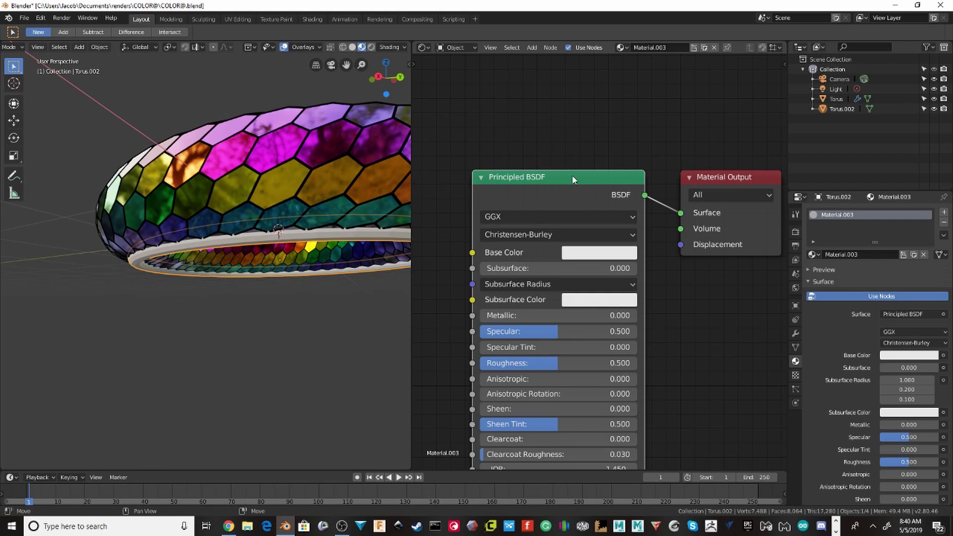
{"action": "key", "text": "x"}
{"action": "key", "text": "shift+a"}
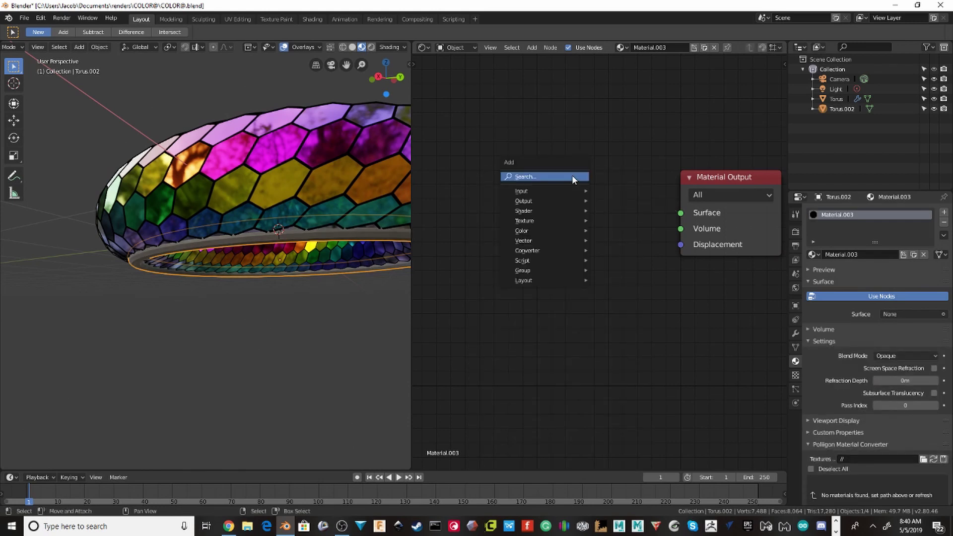
{"action": "left_click", "coordinate": [572, 178]}
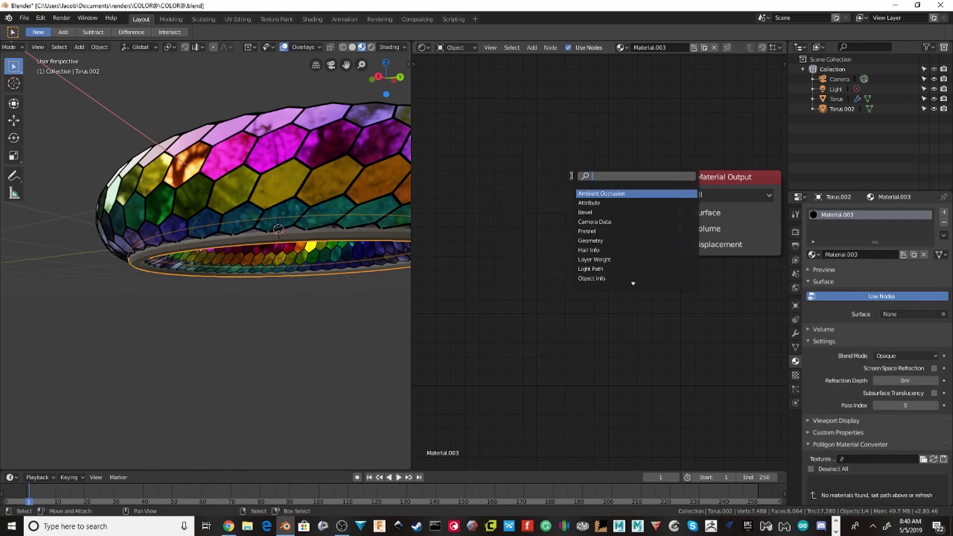
{"action": "type", "text": "em"}
{"action": "left_click", "coordinate": [616, 194]}
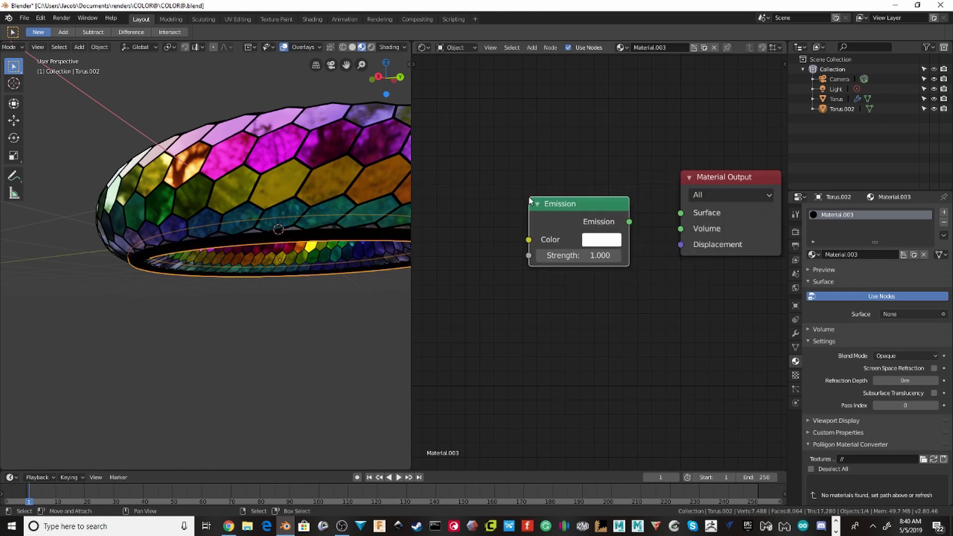
{"action": "left_click_drag", "start_coordinate": [676, 219], "coordinate": [681, 213]}
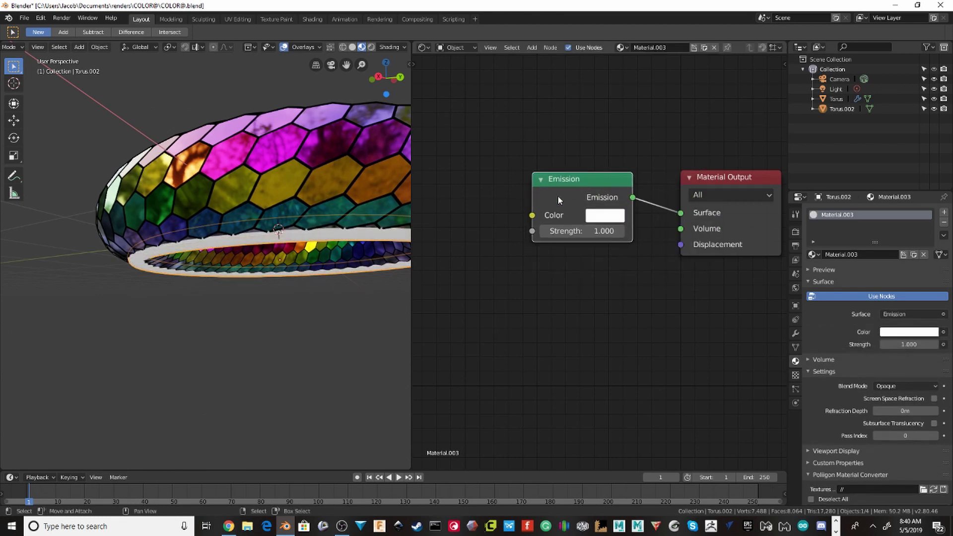
Add a ColorRamp node feeding the Emission Color input.
{"action": "middle_click_drag", "start_coordinate": [434, 230], "coordinate": [568, 207]}
{"action": "key", "text": "shift+a"}
{"action": "left_click", "coordinate": [566, 206]}
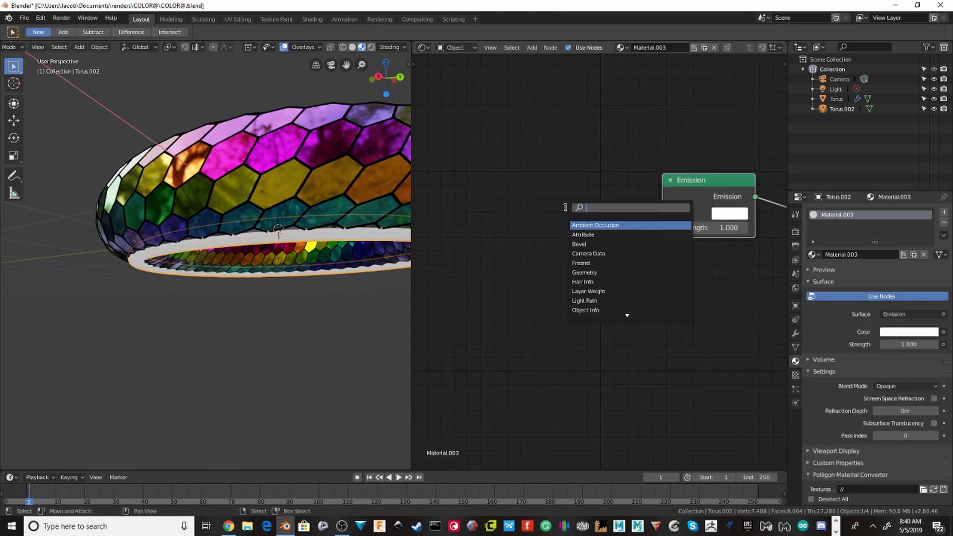
{"action": "left_click", "coordinate": [604, 225]}
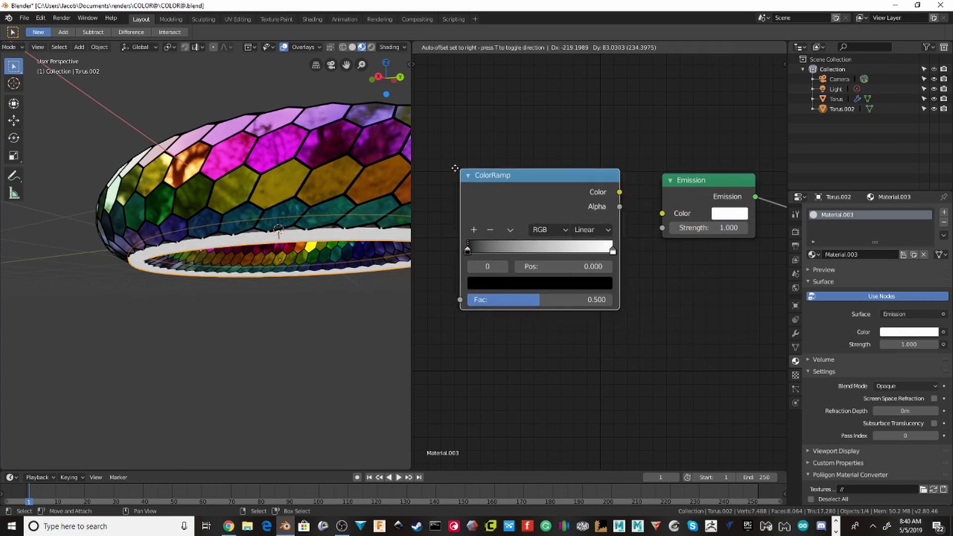
{"action": "left_click_drag", "start_coordinate": [641, 202], "coordinate": [662, 214]}
{"action": "scroll", "coordinate": [672, 214], "scroll_direction": "down", "scroll_amount": 3}
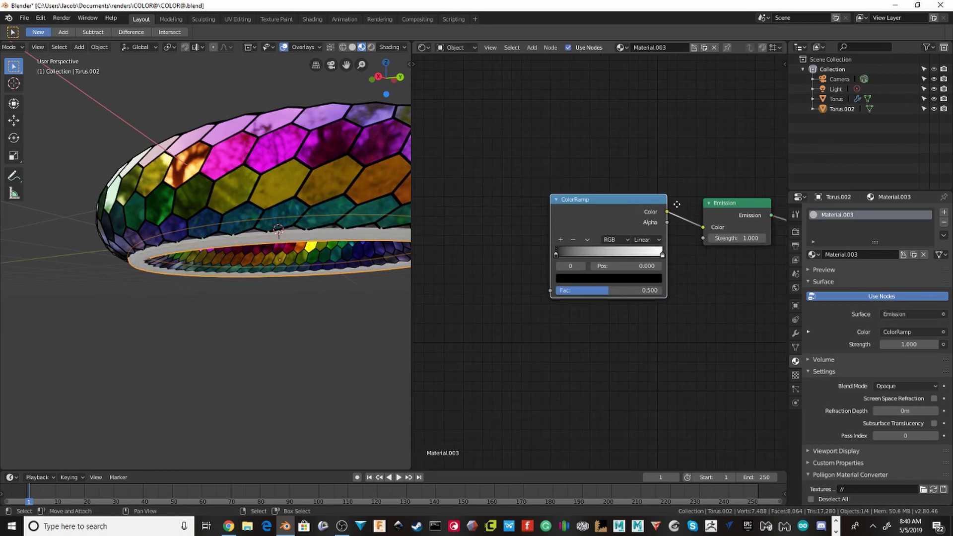
{"action": "middle_click_drag", "start_coordinate": [317, 199], "coordinate": [272, 216]}
{"action": "scroll", "coordinate": [273, 216], "scroll_direction": "down", "scroll_amount": 5}
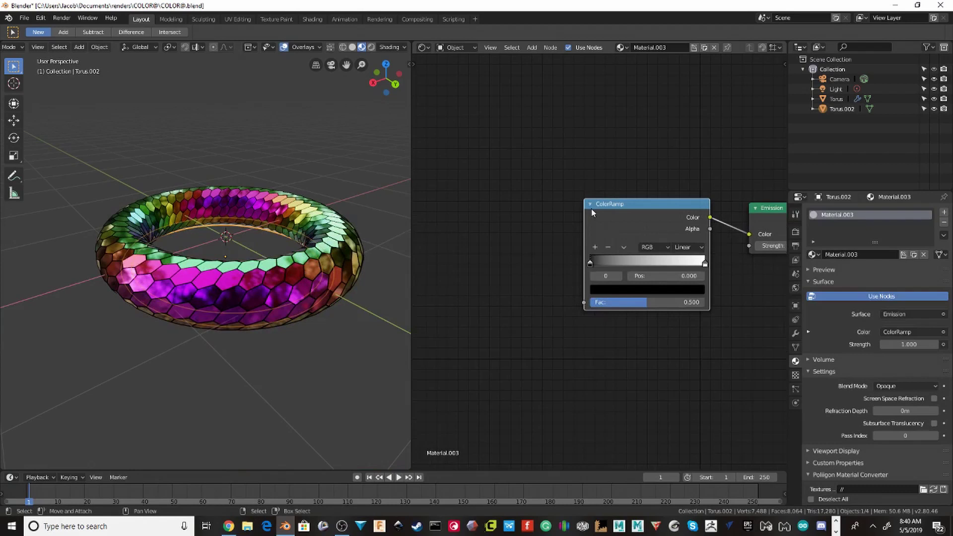
{"action": "scroll", "coordinate": [592, 209], "scroll_direction": "up", "scroll_amount": 2}
Add a Gradient Texture node to Material.003.
{"action": "key", "text": "shift+a"}
{"action": "left_click", "coordinate": [535, 230]}
{"action": "type", "text": "gr"}
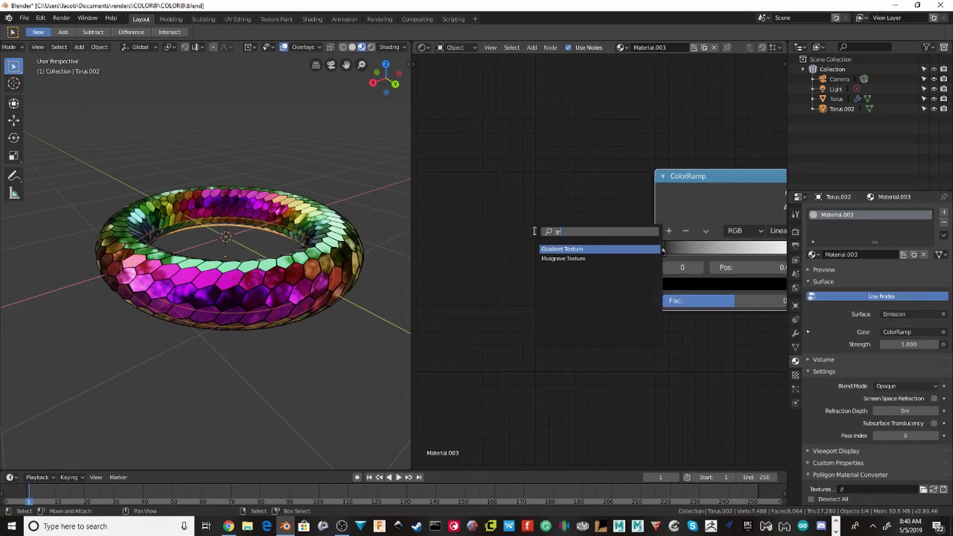
{"action": "left_click", "coordinate": [574, 248]}
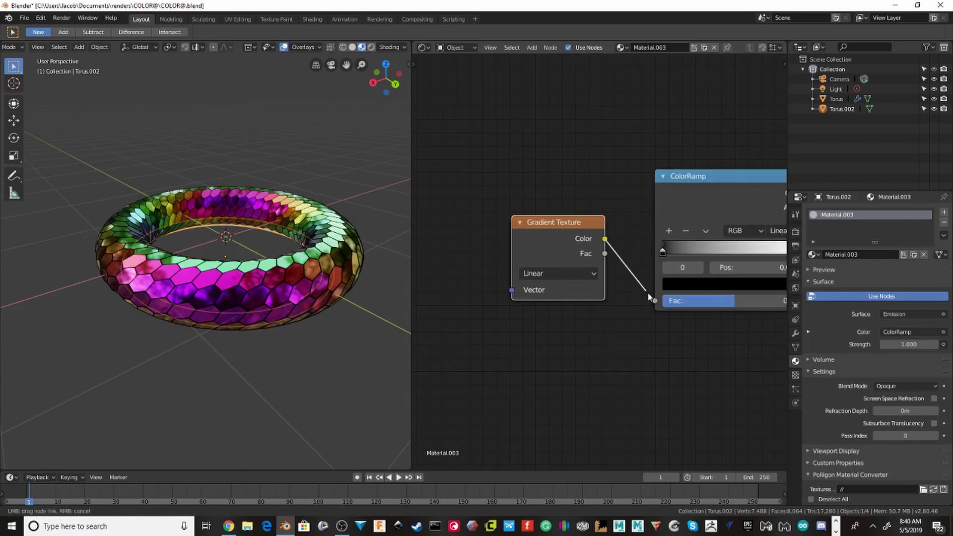
Link Gradient Texture Color to ColorRamp Fac and save the file.
{"action": "left_click_drag", "start_coordinate": [649, 295], "coordinate": [656, 300]}
{"action": "scroll", "coordinate": [593, 224], "scroll_direction": "down", "scroll_amount": 2}
{"action": "key", "text": "ctrl+s"}
{"action": "middle_click_drag", "start_coordinate": [553, 224], "coordinate": [603, 187]}
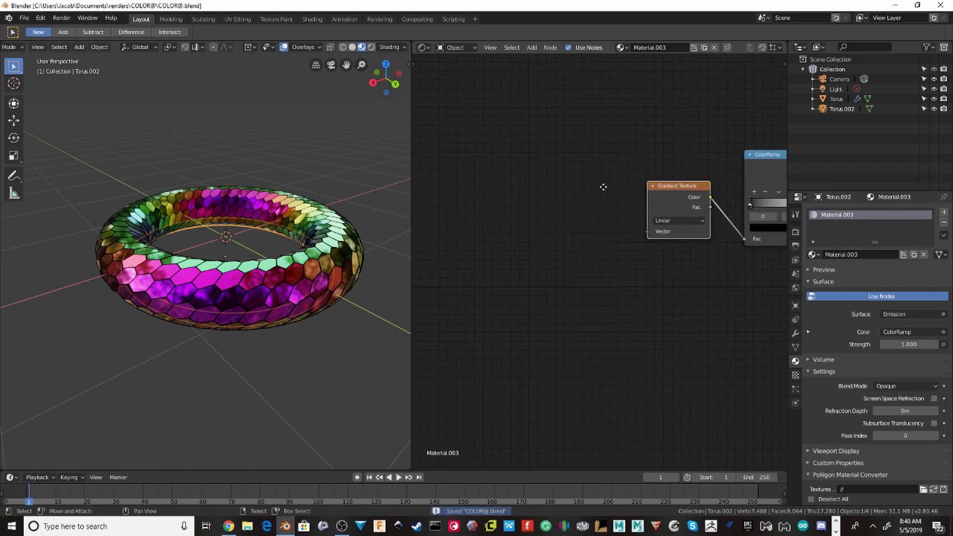
{"action": "scroll", "coordinate": [584, 224], "scroll_direction": "up", "scroll_amount": 1}
Add a Mapping node and link its Vector to the Gradient Texture Vector.
{"action": "left_click", "coordinate": [582, 228]}
{"action": "type", "text": "m"}
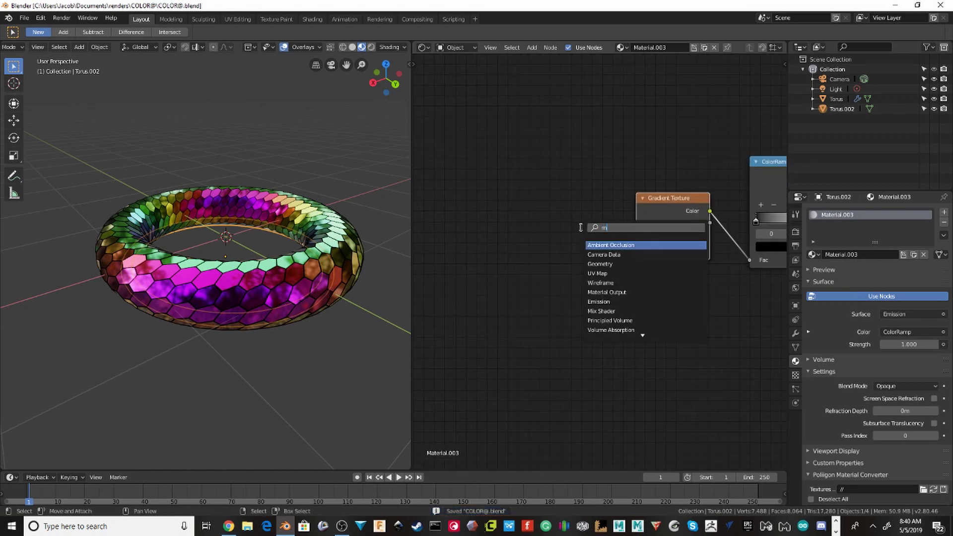
{"action": "key", "text": "Down"}
{"action": "key", "text": "Down"}
{"action": "key", "text": "Down"}
{"action": "key", "text": "Down"}
{"action": "key", "text": "Down"}
{"action": "key", "text": "Return"}
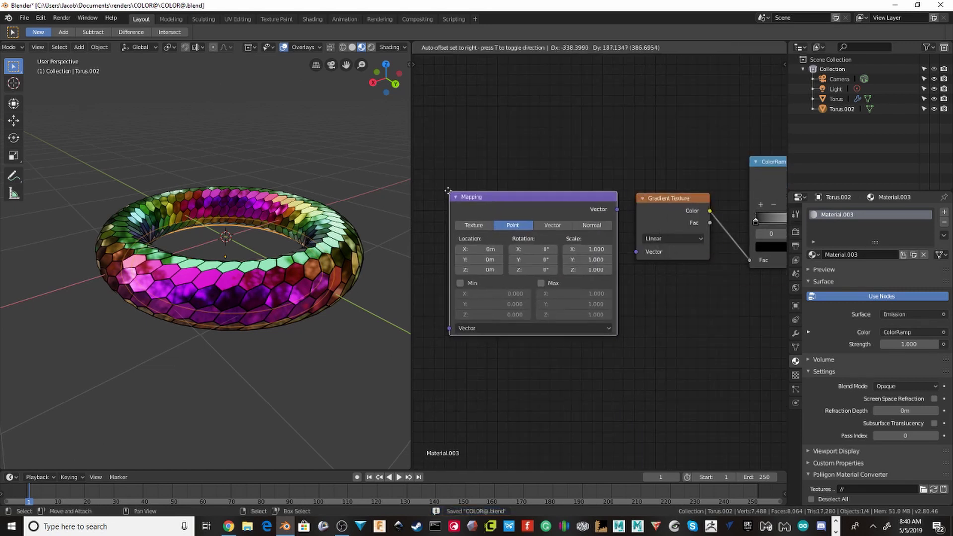
{"action": "left_click", "coordinate": [617, 223]}
{"action": "left_click_drag", "start_coordinate": [610, 224], "coordinate": [635, 245]}
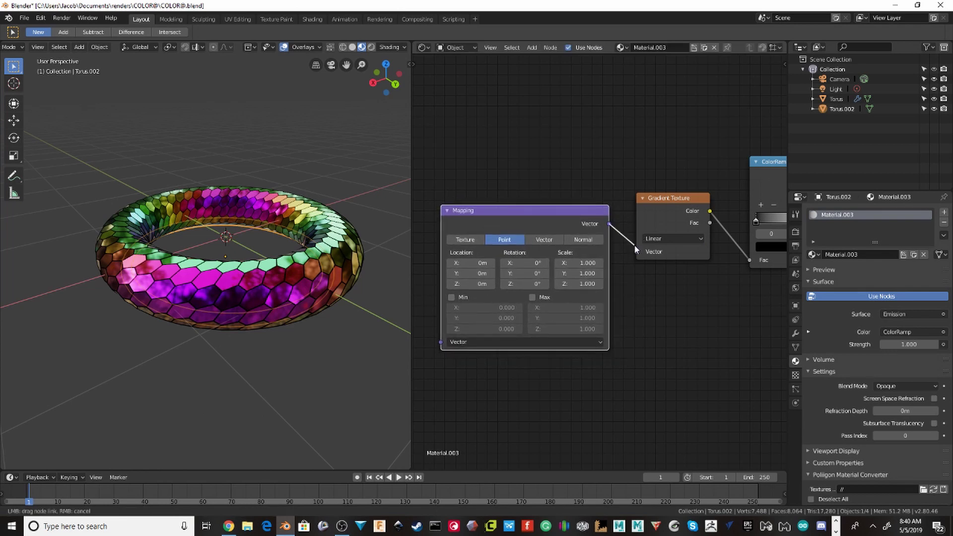
Add a Texture Coordinate node and link its Object output into Mapping's Vector.
{"action": "middle_click_drag", "start_coordinate": [556, 209], "coordinate": [743, 164]}
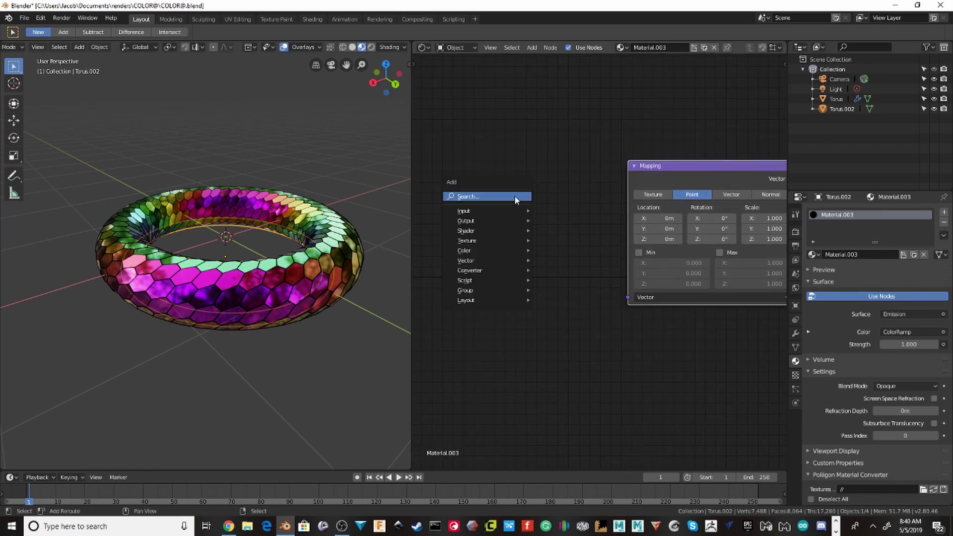
{"action": "left_click", "coordinate": [516, 197]}
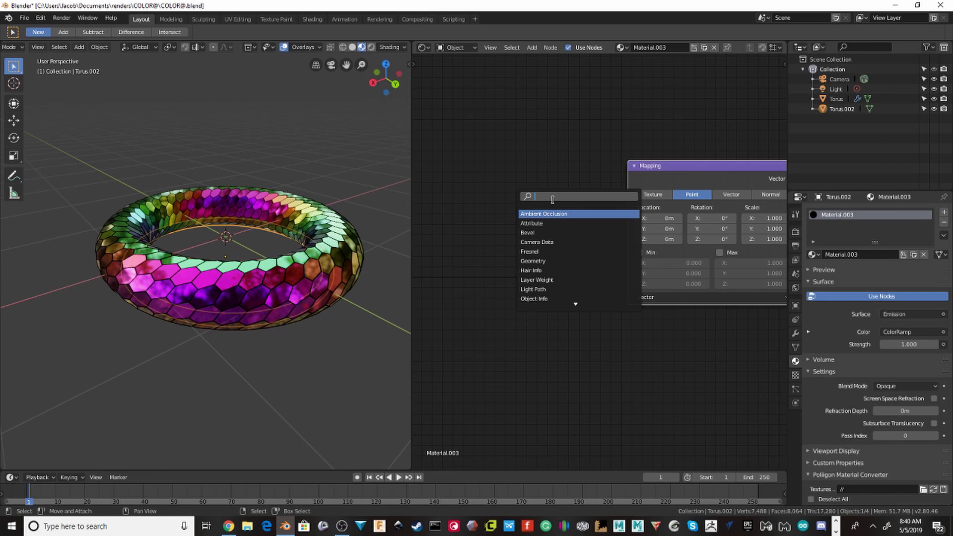
{"action": "type", "text": "text"}
{"action": "left_click", "coordinate": [580, 215]}
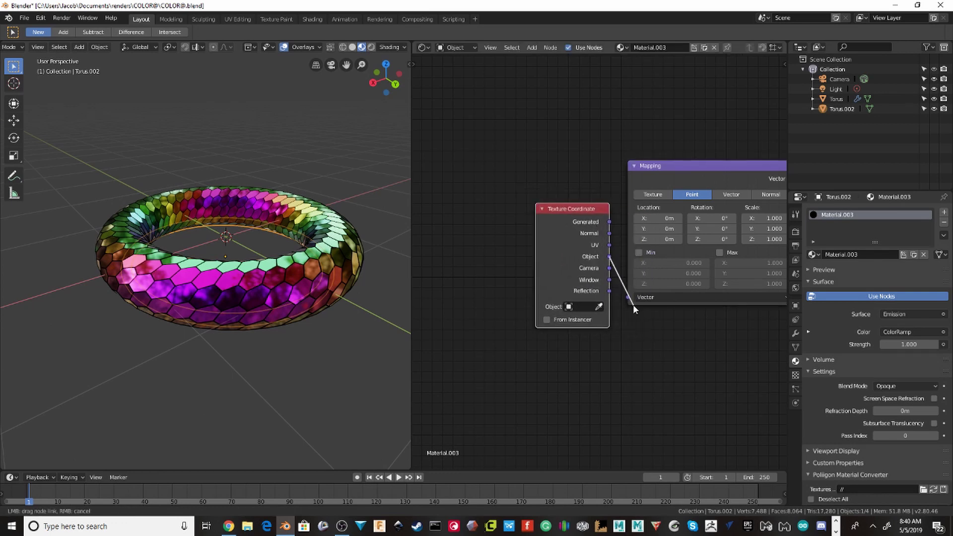
{"action": "left_click_drag", "start_coordinate": [634, 305], "coordinate": [628, 293]}
{"action": "scroll", "coordinate": [693, 174], "scroll_direction": "down", "scroll_amount": 2}
{"action": "middle_click_drag", "start_coordinate": [693, 174], "coordinate": [267, 170]}
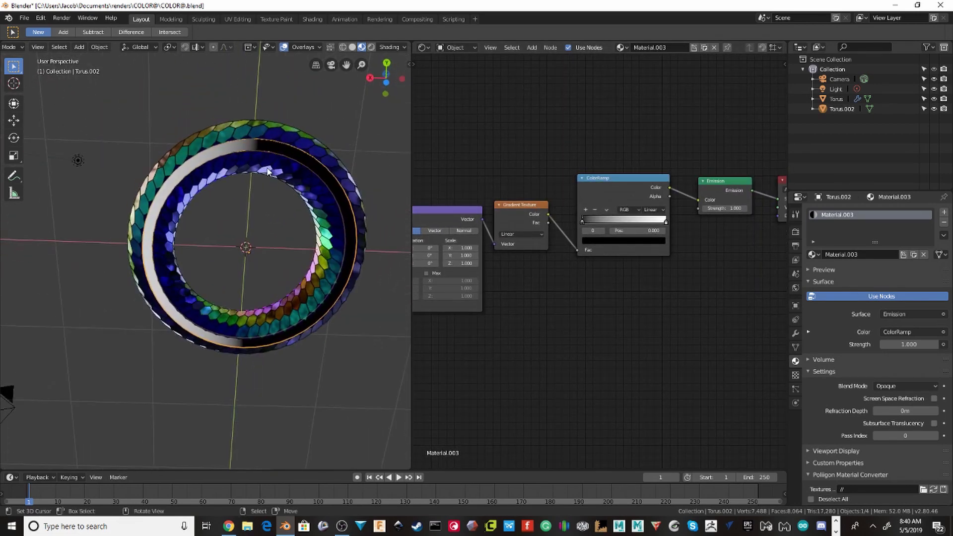
Save the file and set the ColorRamp stop colour to white.
{"action": "key", "text": "ctrl+s"}
{"action": "scroll", "coordinate": [520, 203], "scroll_direction": "up", "scroll_amount": 2}
{"action": "scroll", "coordinate": [356, 157], "scroll_direction": "up", "scroll_amount": 2}
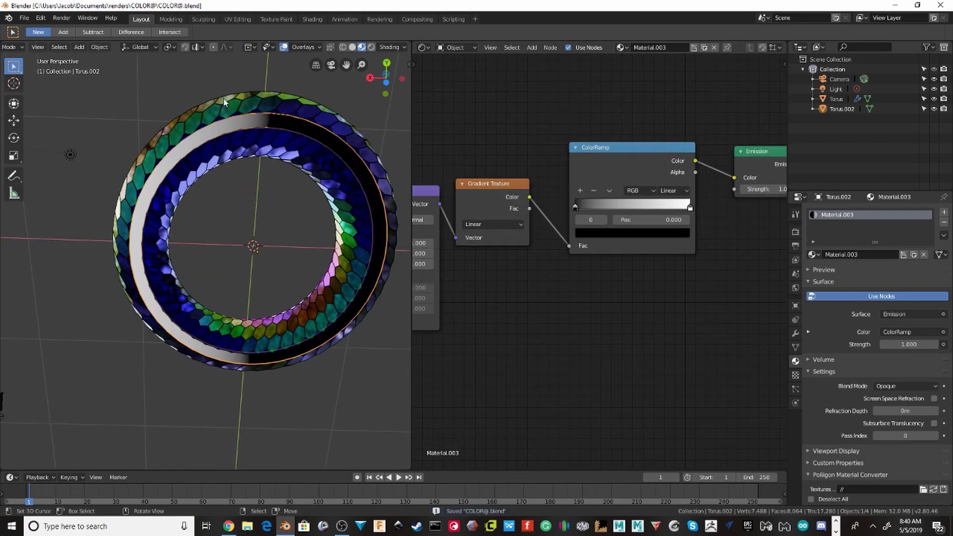
{"action": "scroll", "coordinate": [592, 234], "scroll_direction": "up", "scroll_amount": 2}
{"action": "left_click", "coordinate": [587, 272]}
{"action": "scroll", "coordinate": [671, 144], "scroll_direction": "up", "scroll_amount": 13}
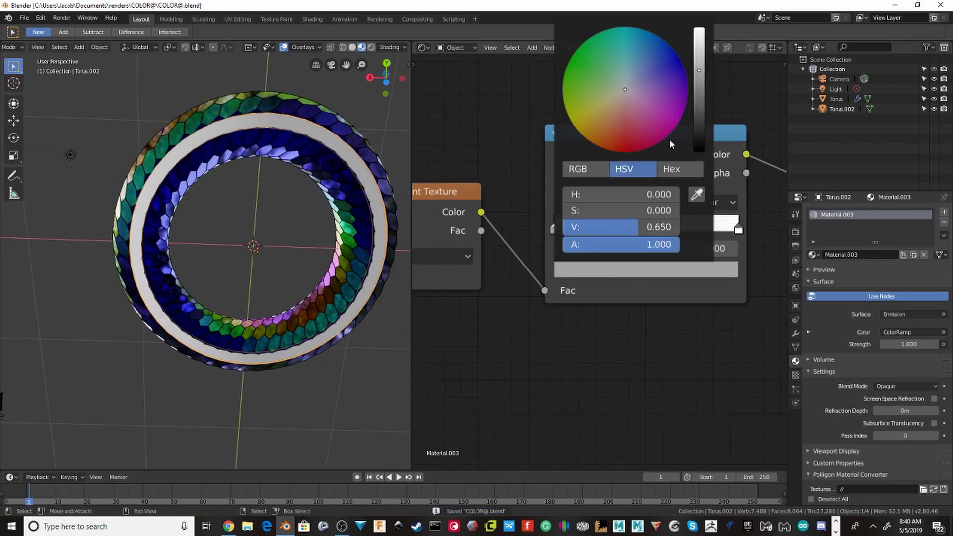
{"action": "scroll", "coordinate": [670, 144], "scroll_direction": "up", "scroll_amount": 7}
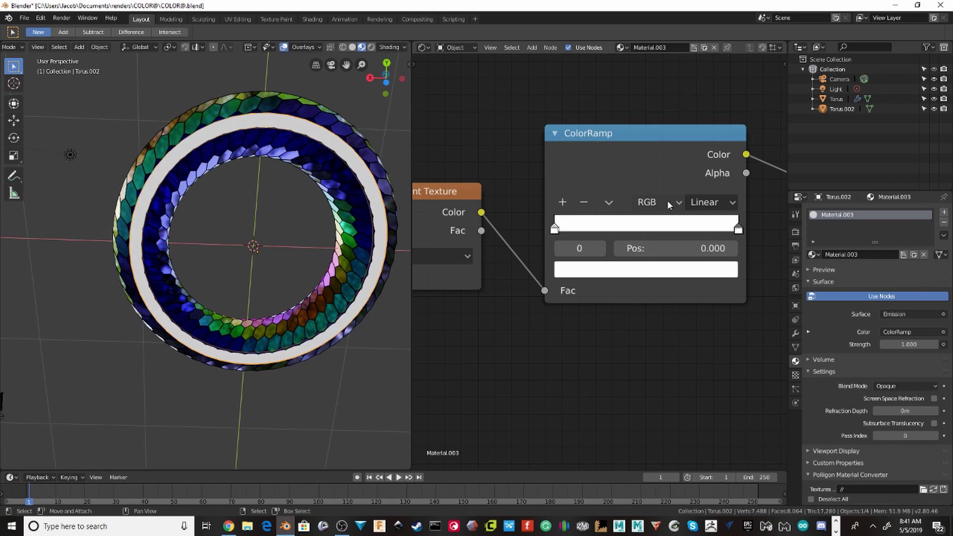
Switch the ColorRamp to HSV blending with Far interpolation.
{"action": "left_click", "coordinate": [669, 205]}
{"action": "left_click", "coordinate": [667, 242]}
{"action": "left_click", "coordinate": [710, 202]}
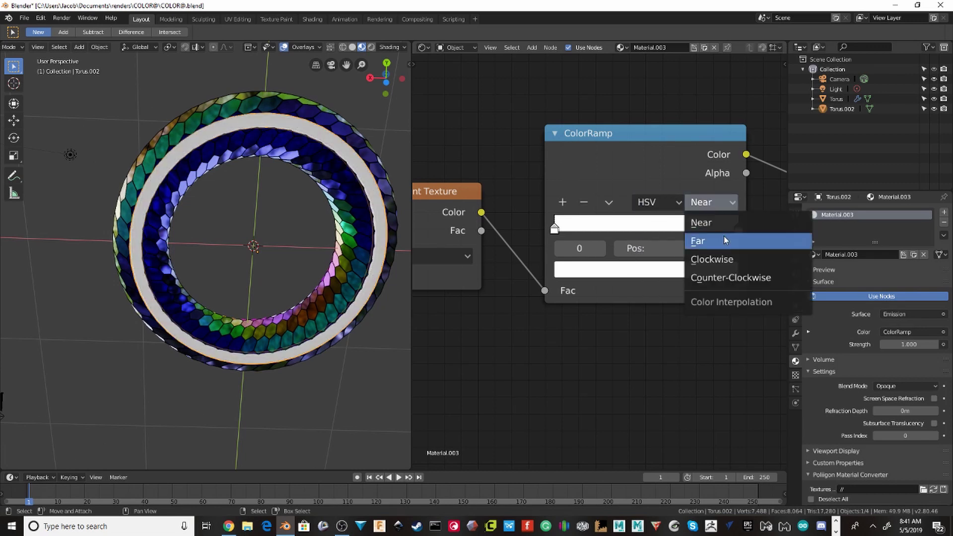
{"action": "left_click", "coordinate": [721, 239]}
Colour the left ramp stop blue and the right stop purple.
{"action": "left_click", "coordinate": [578, 271]}
{"action": "left_click", "coordinate": [595, 112]}
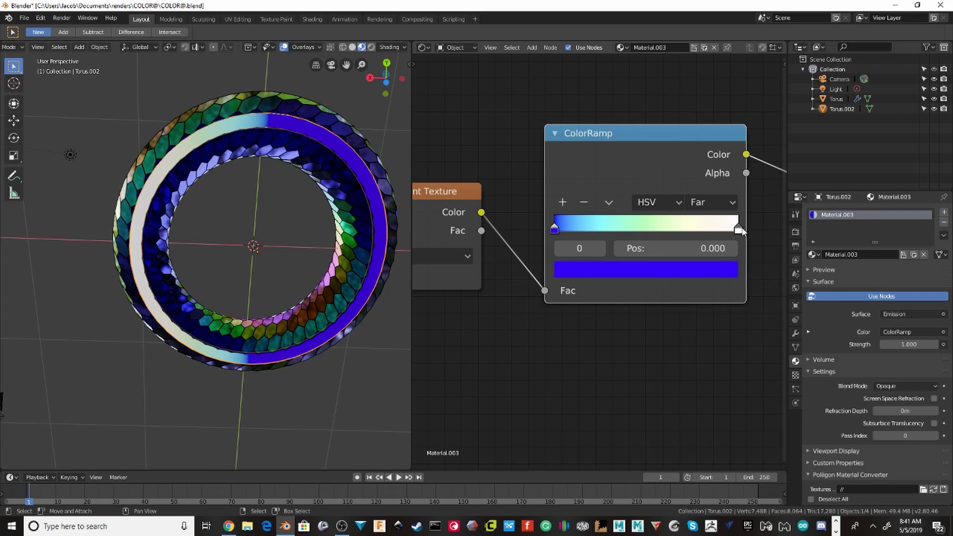
{"action": "left_click", "coordinate": [739, 229]}
{"action": "left_click", "coordinate": [640, 270]}
{"action": "left_click", "coordinate": [688, 92]}
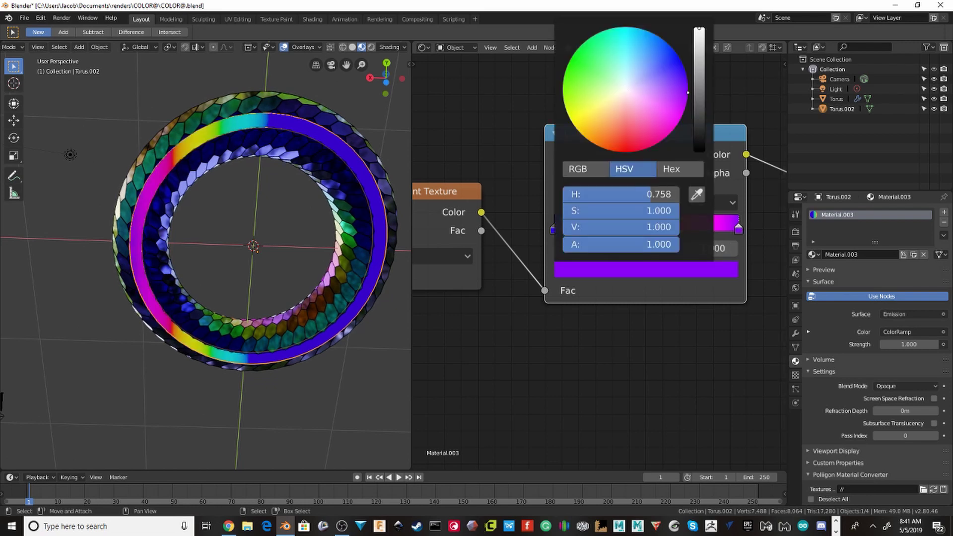
{"action": "middle_click_drag", "start_coordinate": [500, 183], "coordinate": [762, 178]}
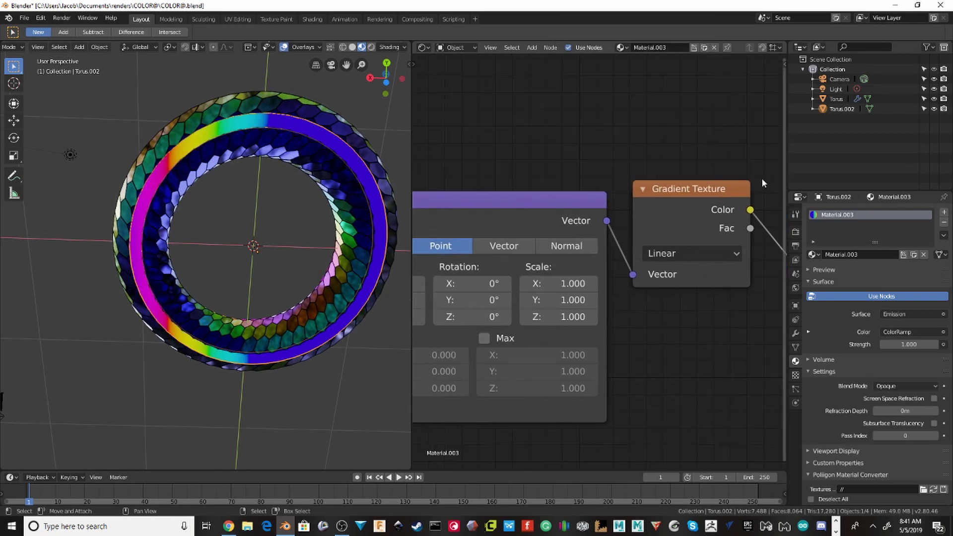
{"action": "scroll", "coordinate": [599, 223], "scroll_direction": "up", "scroll_amount": 4}
Set the Mapping node's Location X offset to 0.1 m.
{"action": "left_click_drag", "start_coordinate": [586, 240], "coordinate": [556, 242]}
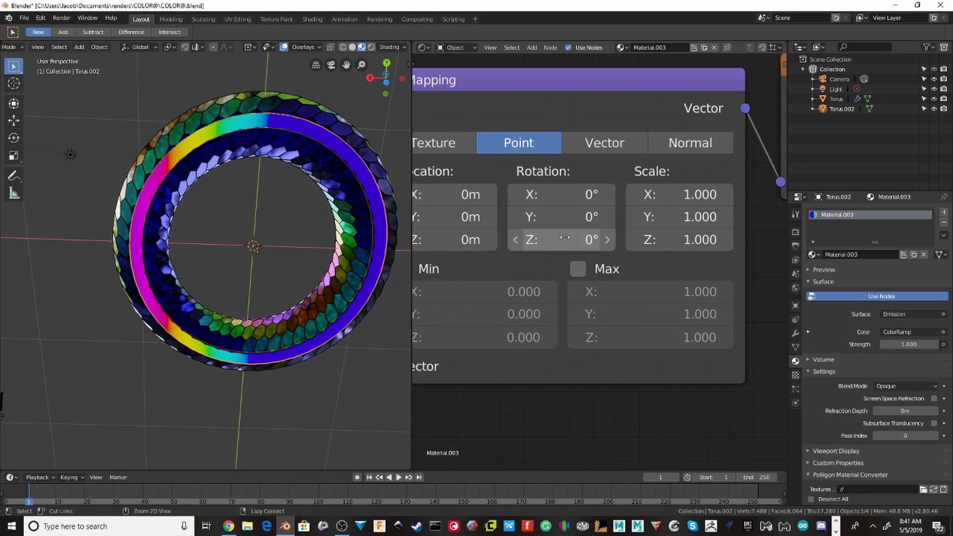
{"action": "scroll", "coordinate": [564, 238], "scroll_direction": "down", "scroll_amount": 1}
{"action": "scroll", "coordinate": [640, 224], "scroll_direction": "up", "scroll_amount": 1}
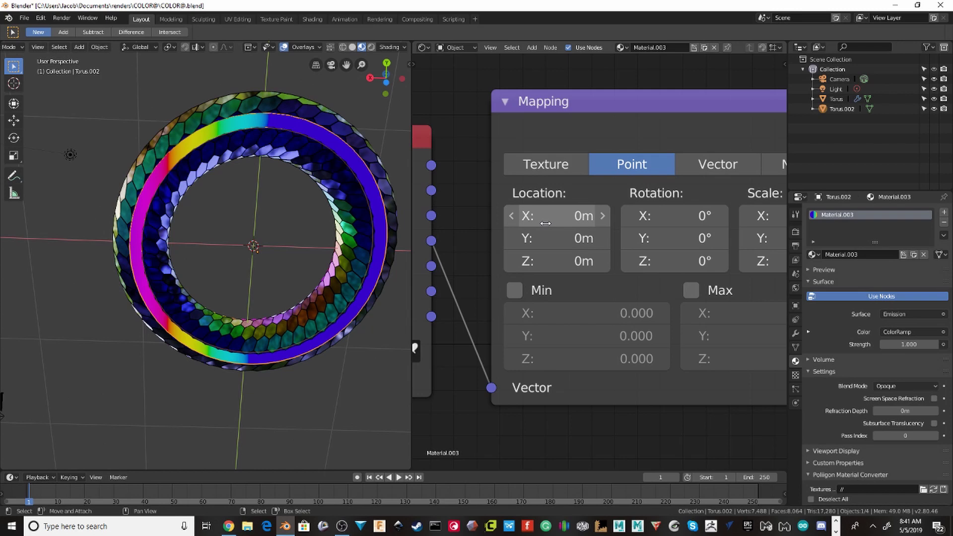
{"action": "mouse_move", "coordinate": [545, 223]}
{"action": "left_mouse_down"}
{"action": "mouse_move", "coordinate": [623, 224]}
{"action": "mouse_move", "coordinate": [549, 224]}
{"action": "left_mouse_up"}
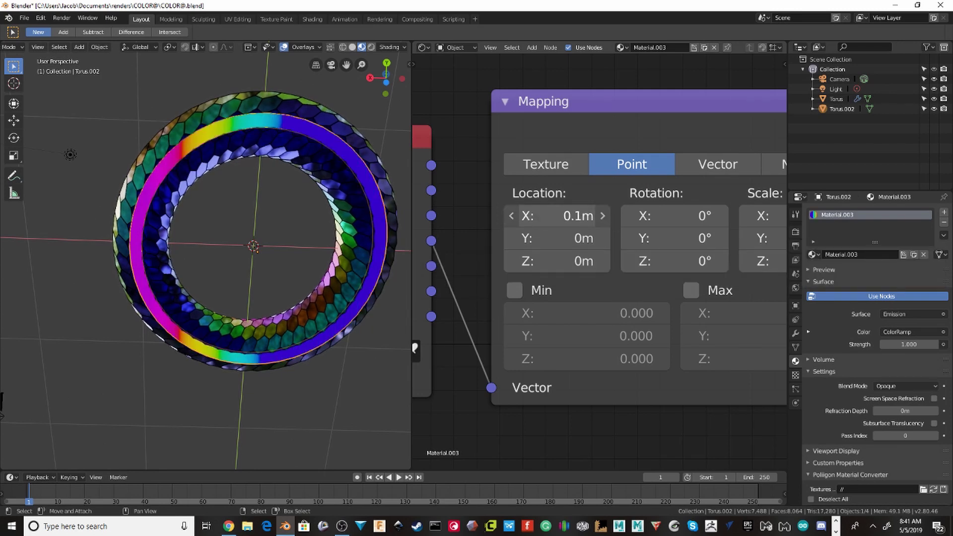
{"action": "middle_click_drag", "start_coordinate": [308, 226], "coordinate": [209, 318]}
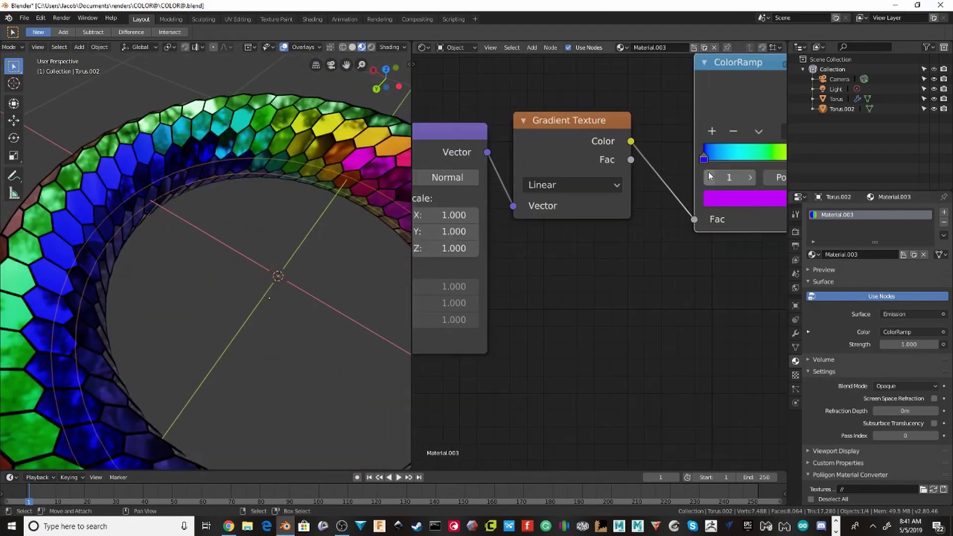
{"action": "scroll", "coordinate": [708, 172], "scroll_direction": "up", "scroll_amount": 3}
{"action": "scroll", "coordinate": [564, 242], "scroll_direction": "up", "scroll_amount": 1}
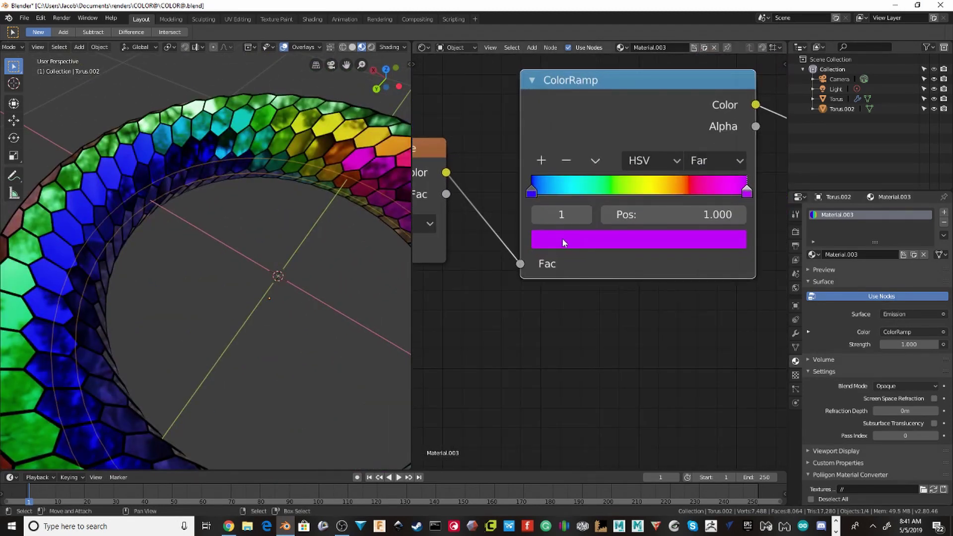
Change the ColorRamp's left stop colour to yellow.
{"action": "left_click", "coordinate": [532, 192]}
{"action": "left_click", "coordinate": [577, 239]}
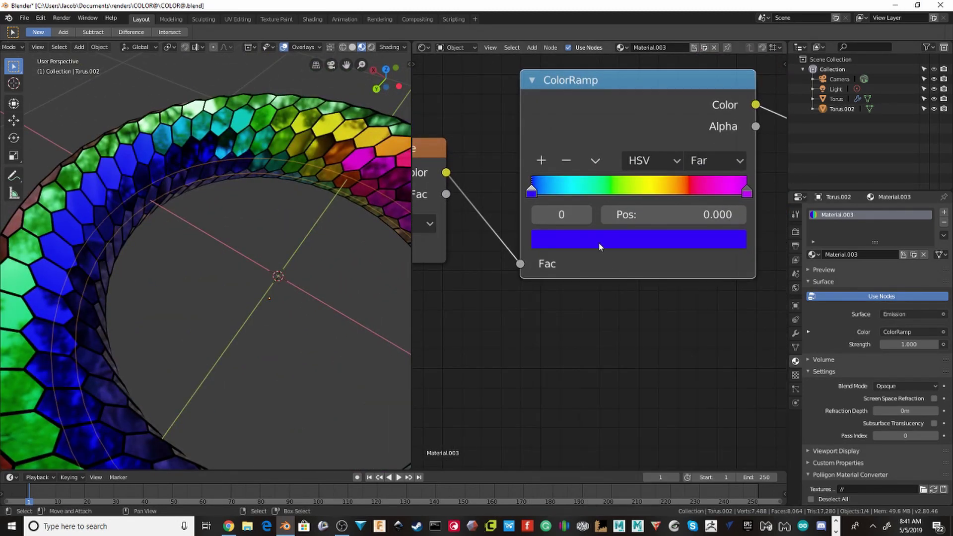
{"action": "middle_click_drag", "start_coordinate": [567, 240], "coordinate": [605, 251]}
{"action": "middle_click_drag", "start_coordinate": [298, 239], "coordinate": [239, 210]}
{"action": "scroll", "coordinate": [240, 210], "scroll_direction": "down", "scroll_amount": 5}
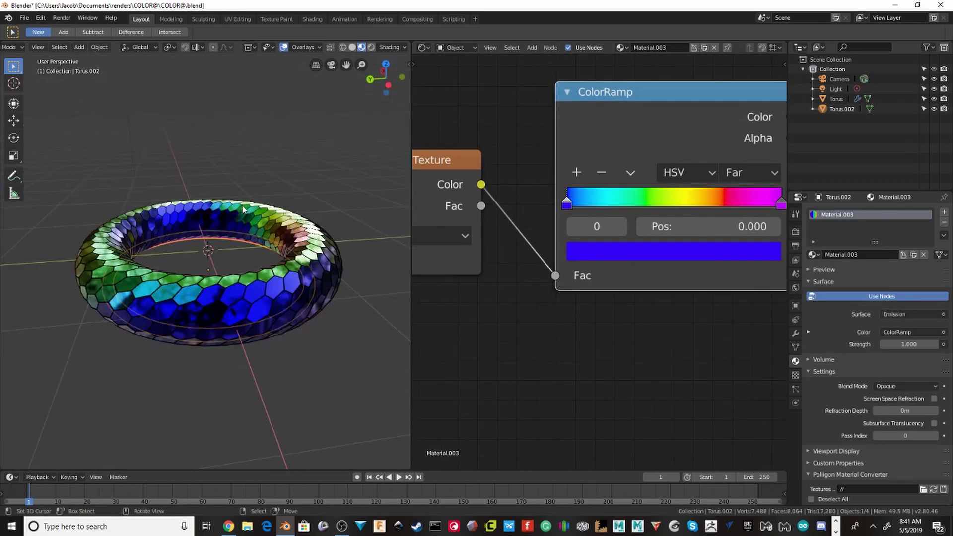
{"action": "left_click", "coordinate": [593, 256]}
{"action": "left_click_drag", "start_coordinate": [701, 354], "coordinate": [615, 380]}
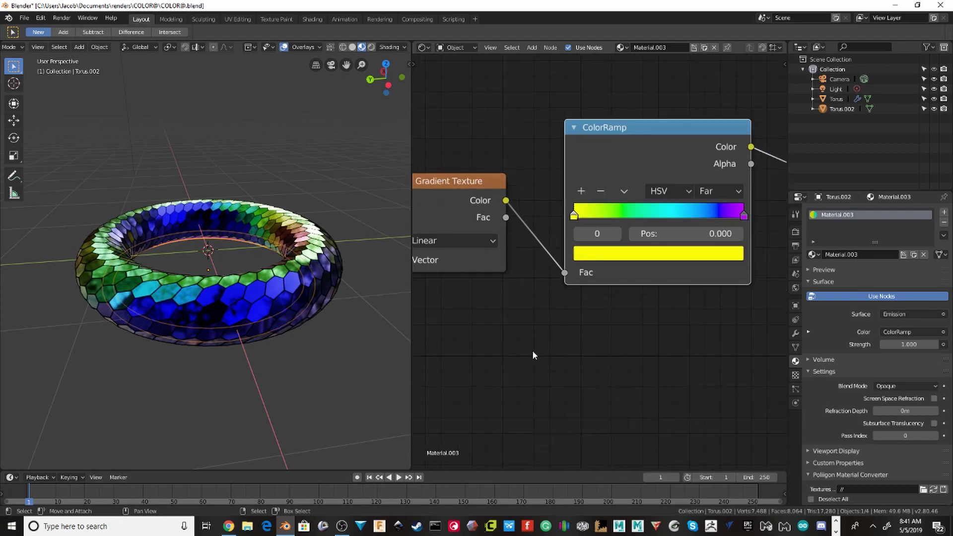
{"action": "middle_click_drag", "start_coordinate": [533, 351], "coordinate": [426, 315]}
{"action": "middle_click_drag", "start_coordinate": [213, 278], "coordinate": [123, 277]}
Add a plane mesh and scale it by 8.
{"action": "scroll", "coordinate": [184, 247], "scroll_direction": "up", "scroll_amount": 5}
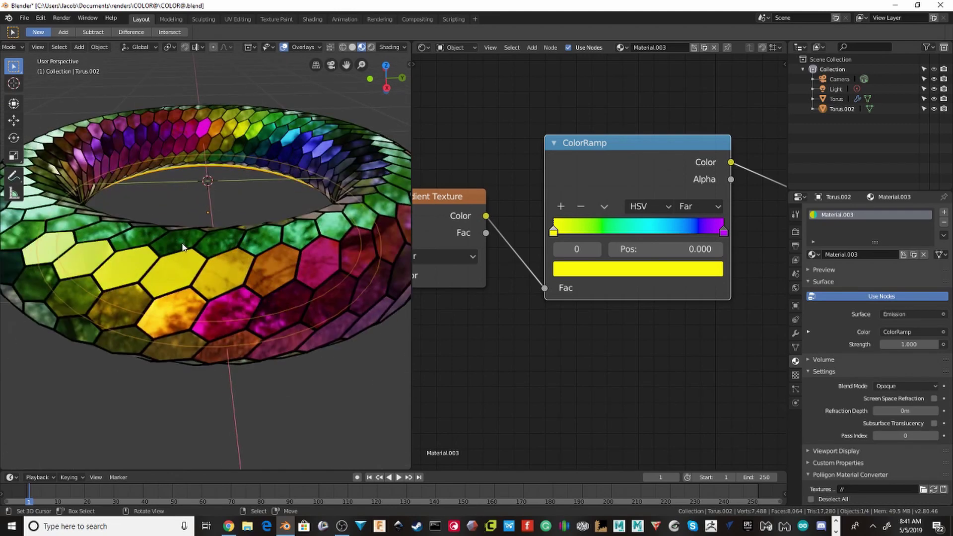
{"action": "key", "text": "shift+a"}
{"action": "mouse_move", "coordinate": [180, 241]}
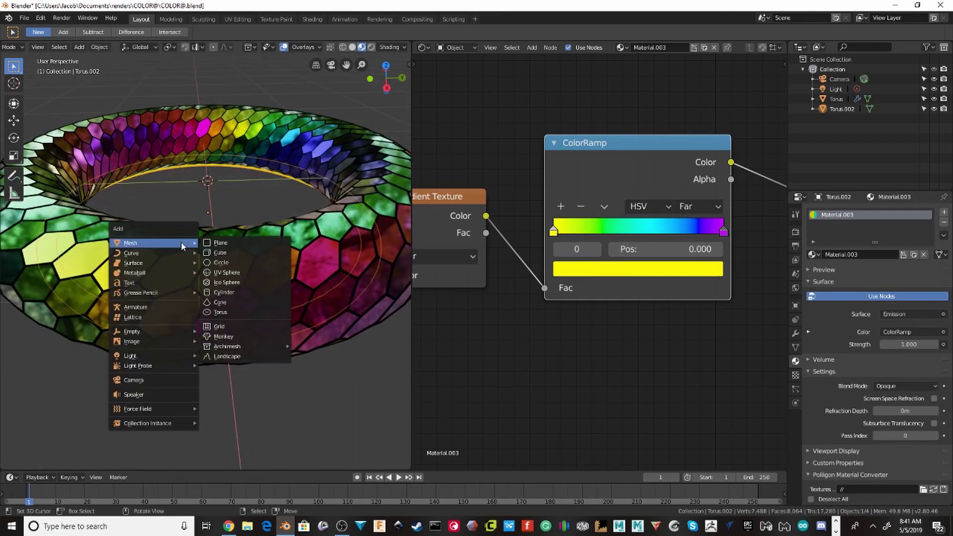
{"action": "left_click", "coordinate": [233, 241]}
{"action": "scroll", "coordinate": [234, 237], "scroll_direction": "down", "scroll_amount": 5}
{"action": "type", "text": "s8"}
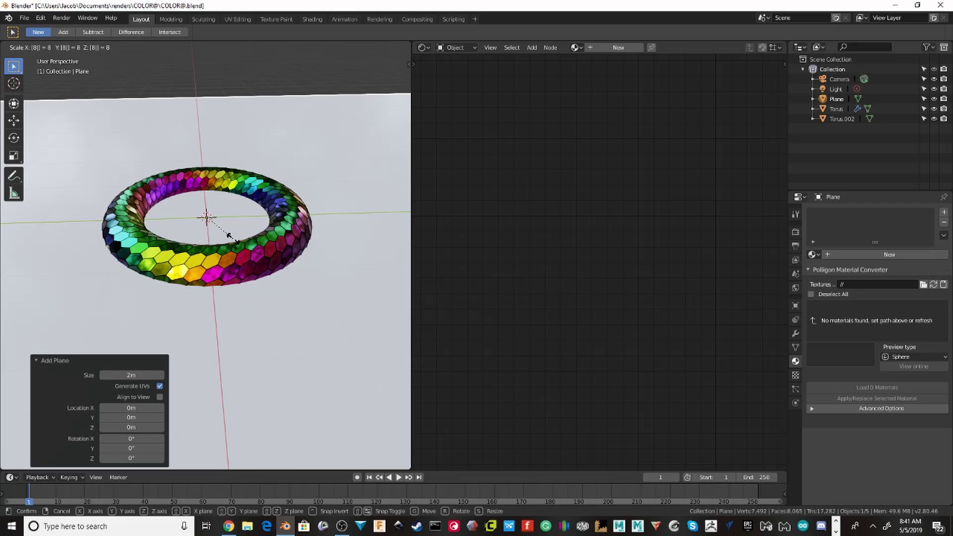
{"action": "key", "text": "Return"}
Lower the plane along Z to -0.25 m as a floor under the torus.
{"action": "key", "text": "g"}
{"action": "key", "text": "z"}
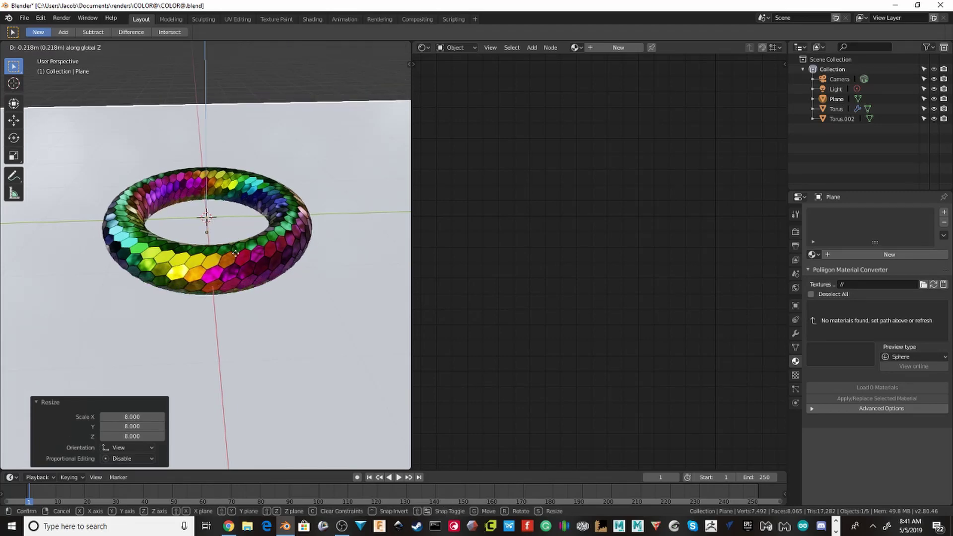
{"action": "left_click", "coordinate": [237, 274]}
{"action": "middle_click_drag", "start_coordinate": [227, 265], "coordinate": [225, 219]}
{"action": "scroll", "coordinate": [230, 275], "scroll_direction": "up", "scroll_amount": 1}
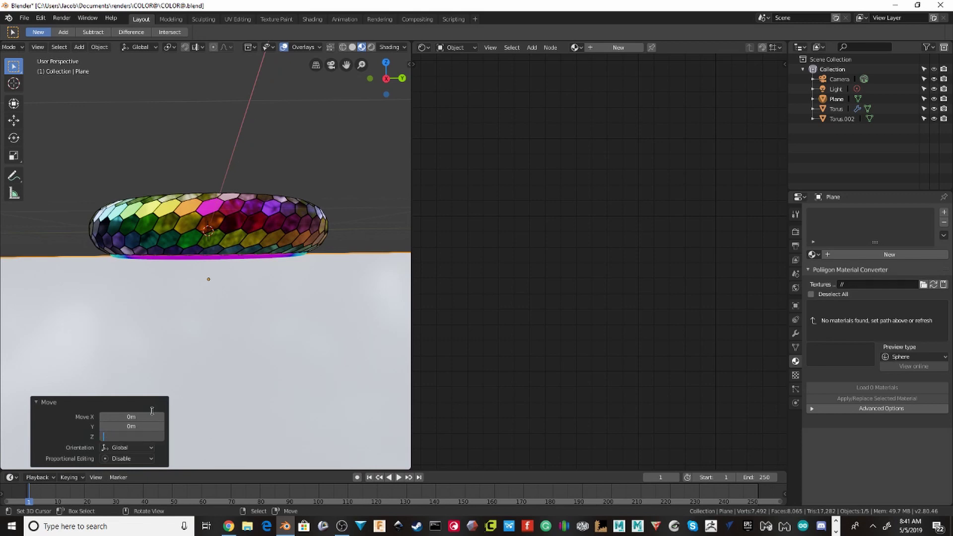
{"action": "type", "text": "5"}
{"action": "key", "text": "Return"}
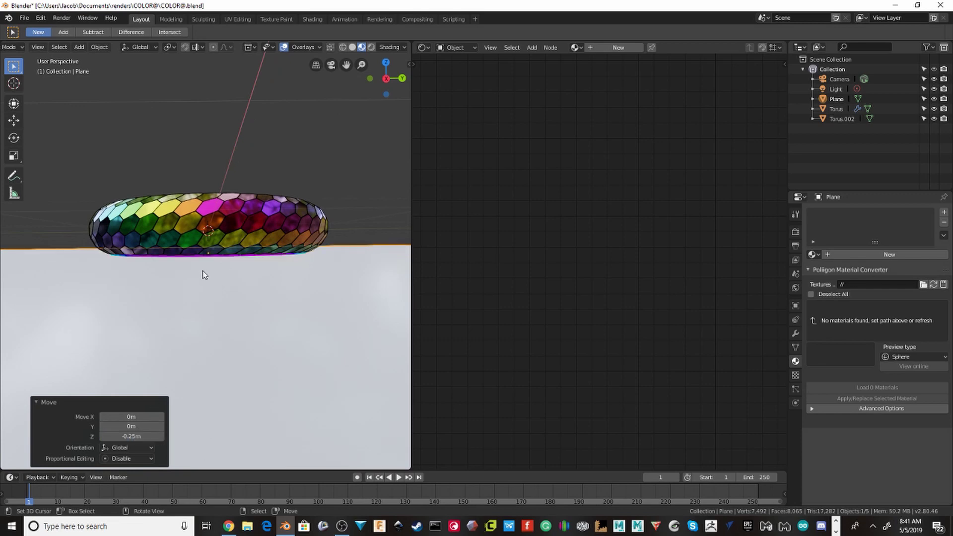
{"action": "middle_click_drag", "start_coordinate": [203, 270], "coordinate": [138, 315]}
{"action": "scroll", "coordinate": [191, 288], "scroll_direction": "down", "scroll_amount": 6}
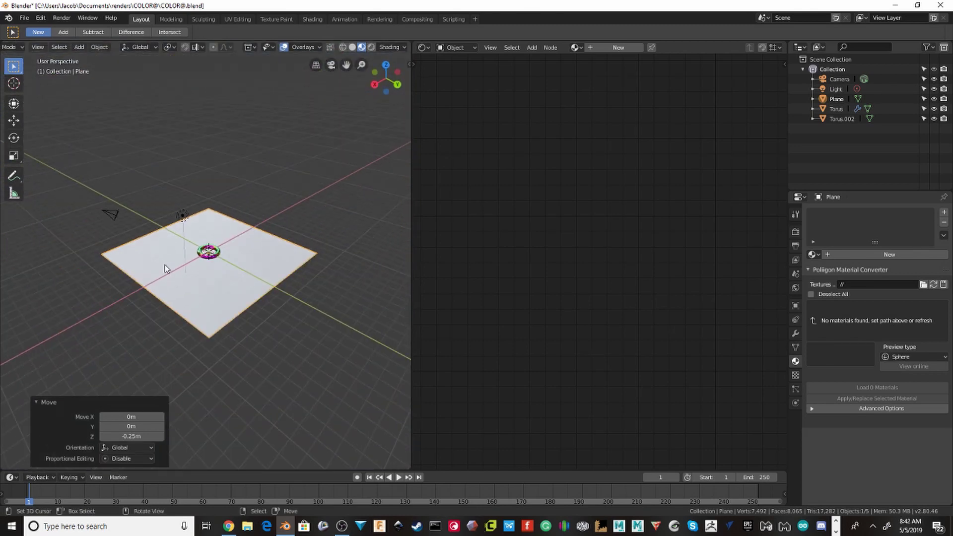
Delete the scene's light.
{"action": "middle_click_drag", "start_coordinate": [164, 264], "coordinate": [269, 261]}
{"action": "left_click", "coordinate": [213, 182]}
{"action": "key", "text": "Delete"}
{"action": "scroll", "coordinate": [269, 262], "scroll_direction": "up", "scroll_amount": 3}
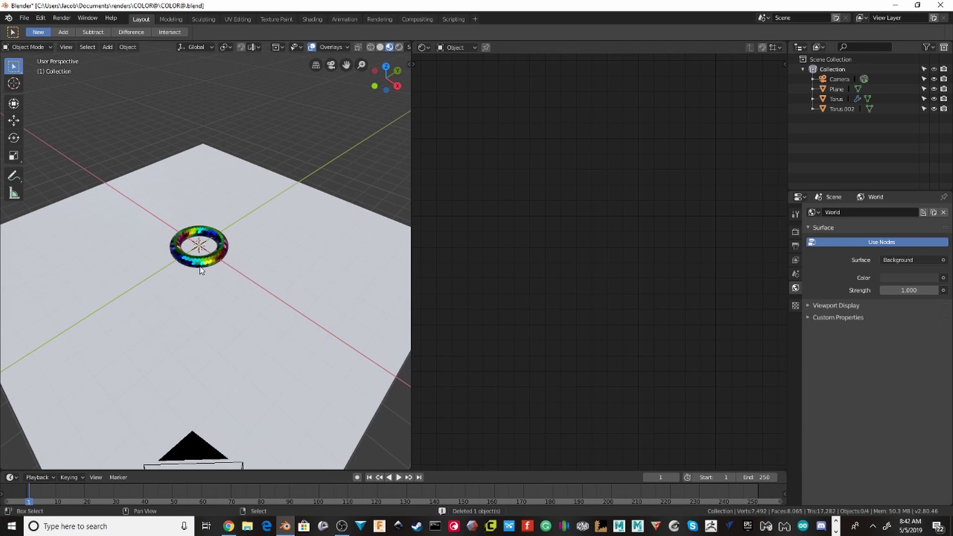
{"action": "key", "text": "shift+a"}
Duplicate the floor plane in place and rotate the copy -90° on X.
{"action": "left_click", "coordinate": [305, 213]}
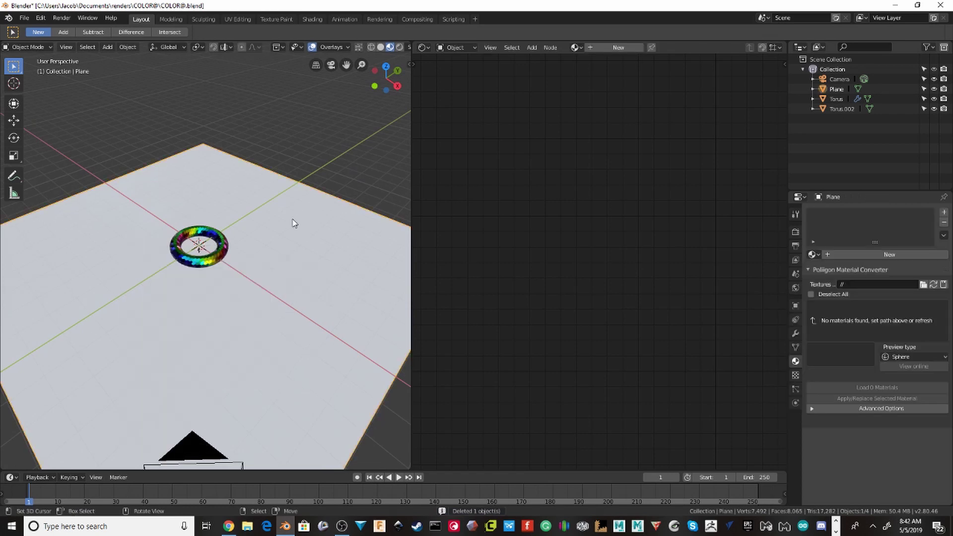
{"action": "key", "text": "shift+d"}
{"action": "key", "text": "Escape"}
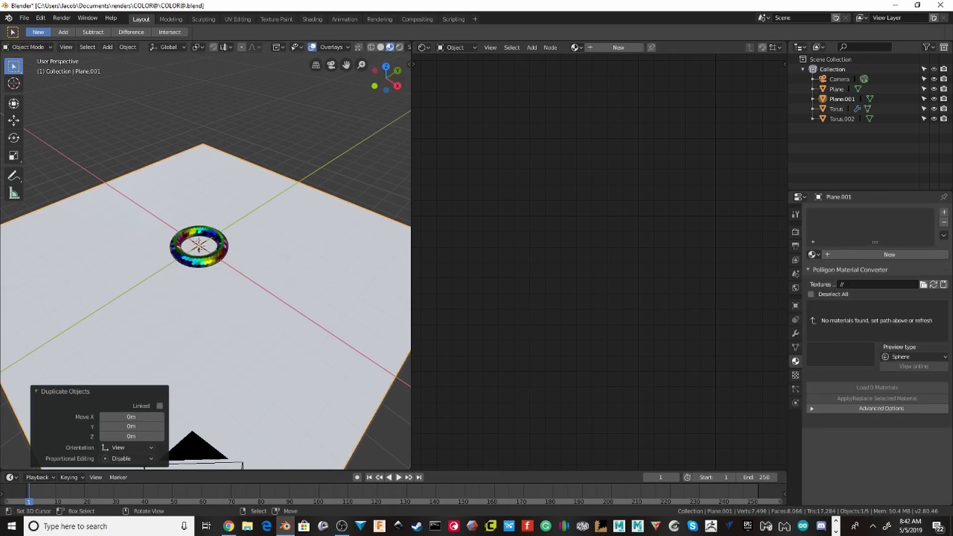
{"action": "key", "text": "r"}
{"action": "key", "text": "y"}
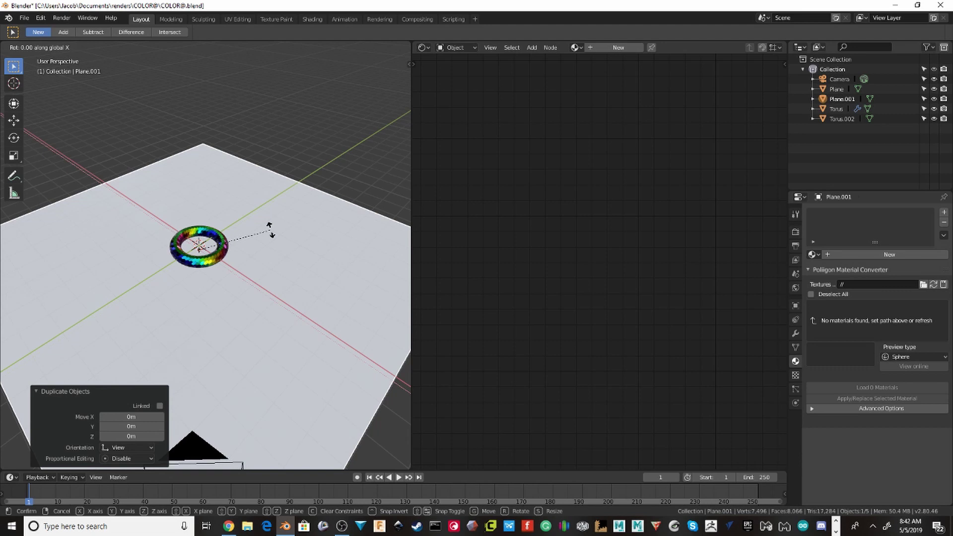
{"action": "type", "text": "-90"}
{"action": "key", "text": "Return"}
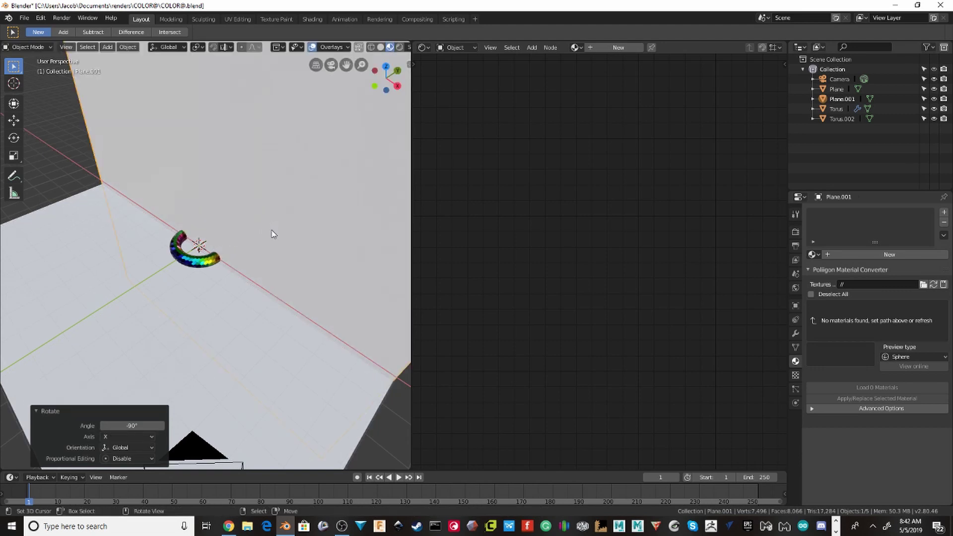
Move the upright copy to the floor's back edge and raise it into a wall.
{"action": "middle_click_drag", "start_coordinate": [272, 230], "coordinate": [222, 181]}
{"action": "scroll", "coordinate": [223, 180], "scroll_direction": "down", "scroll_amount": 5}
{"action": "key", "text": "g"}
{"action": "key", "text": "y"}
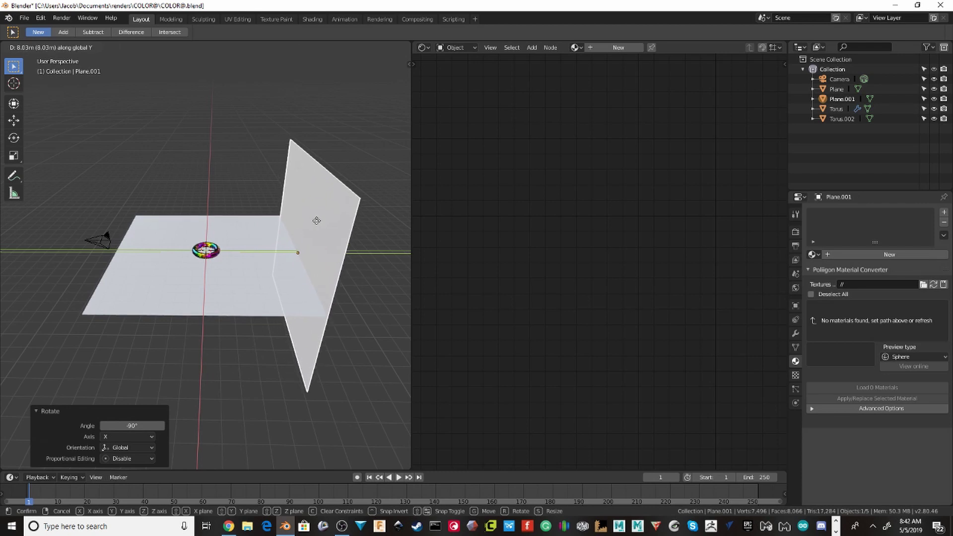
{"action": "left_click", "coordinate": [316, 220]}
{"action": "middle_click_drag", "start_coordinate": [316, 221], "coordinate": [292, 215]}
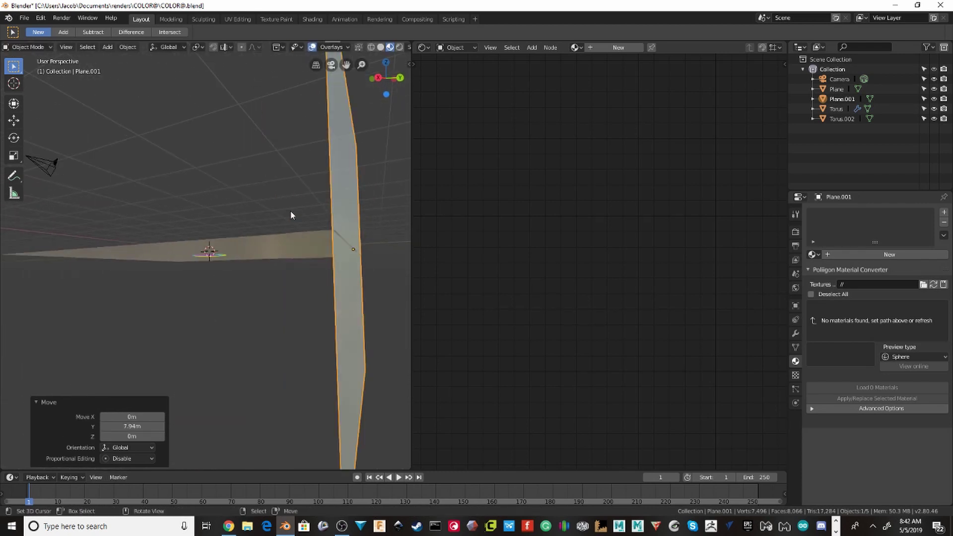
{"action": "key", "text": "g"}
{"action": "key", "text": "z"}
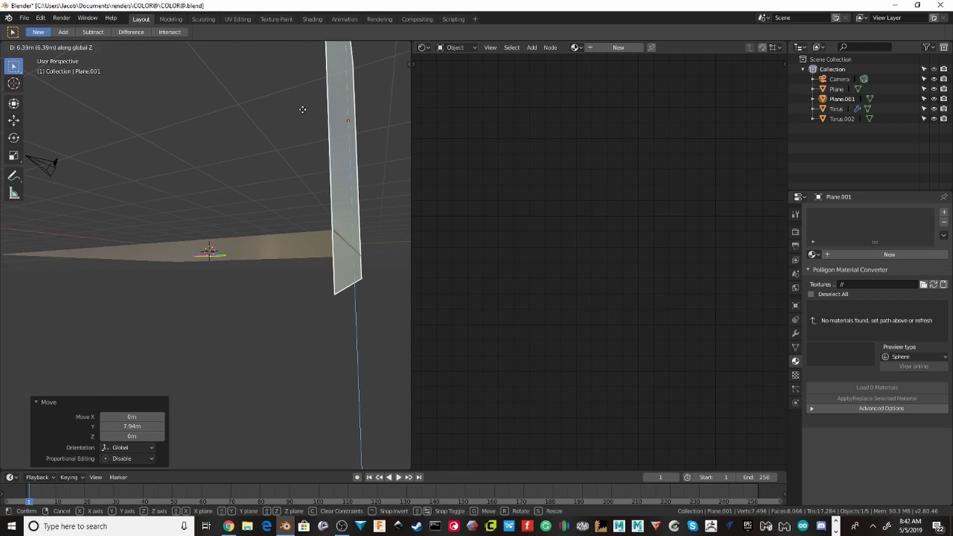
{"action": "left_click", "coordinate": [302, 85]}
{"action": "middle_click_drag", "start_coordinate": [298, 88], "coordinate": [264, 224]}
{"action": "left_click", "coordinate": [254, 245]}
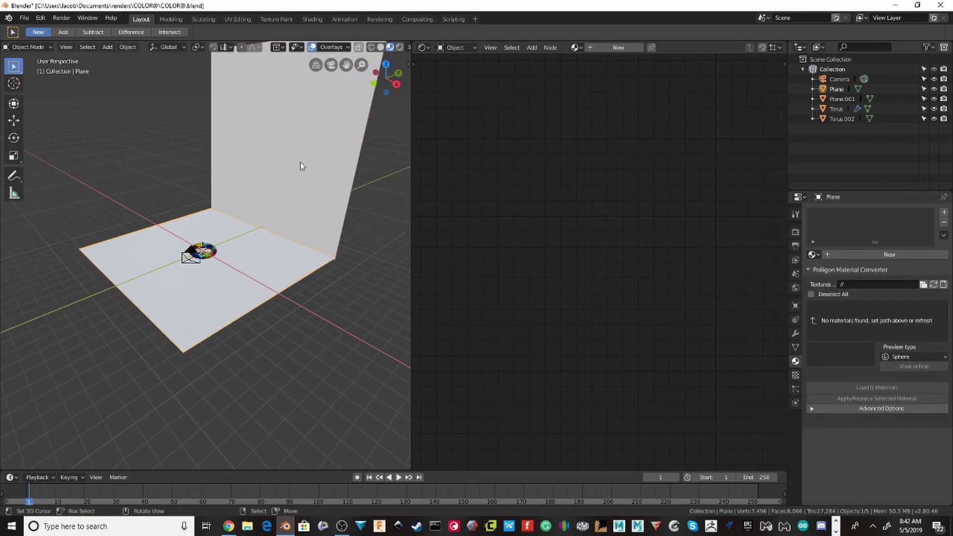
{"action": "scroll", "coordinate": [279, 174], "scroll_direction": "down", "scroll_amount": 4}
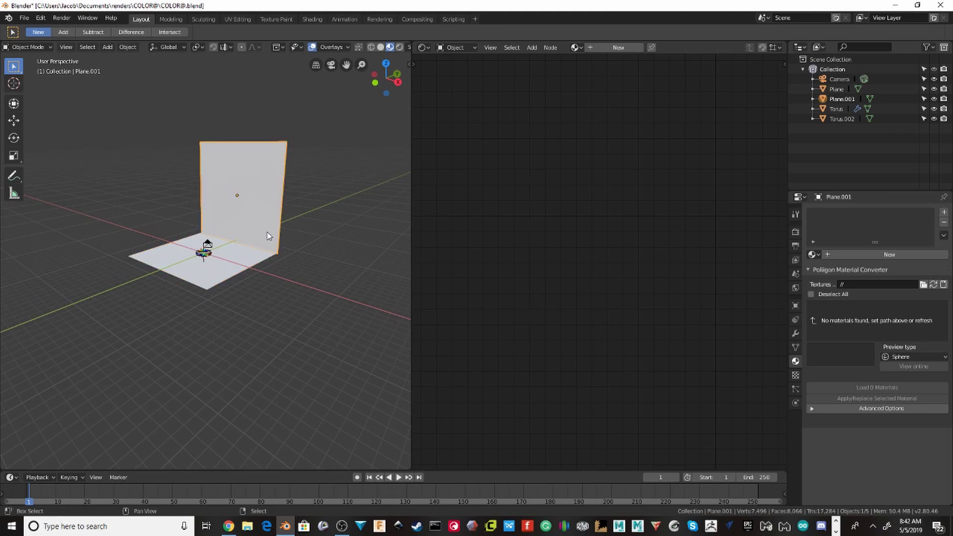
Assign the existing Material.004 to the floor plane.
{"action": "left_click", "coordinate": [839, 254]}
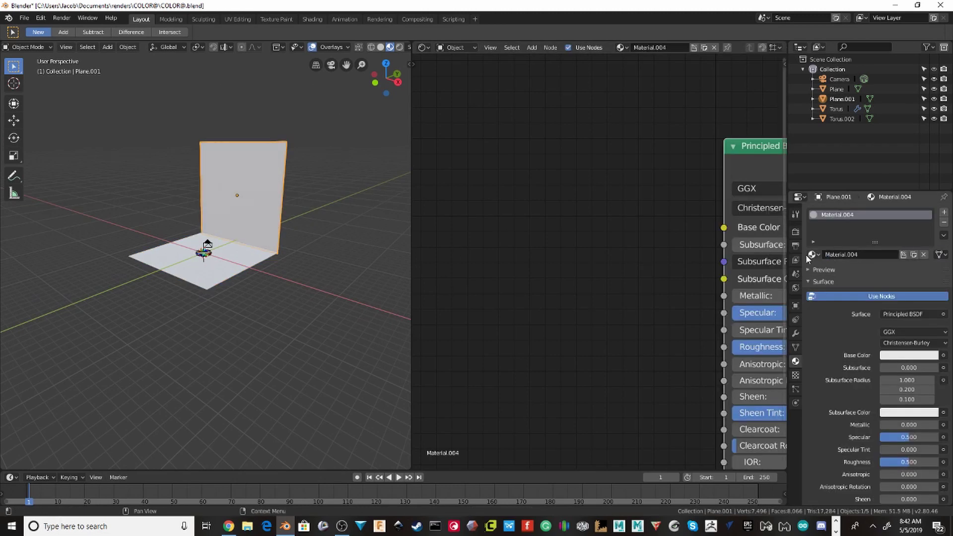
{"action": "left_click", "coordinate": [159, 257]}
{"action": "left_click", "coordinate": [812, 255]}
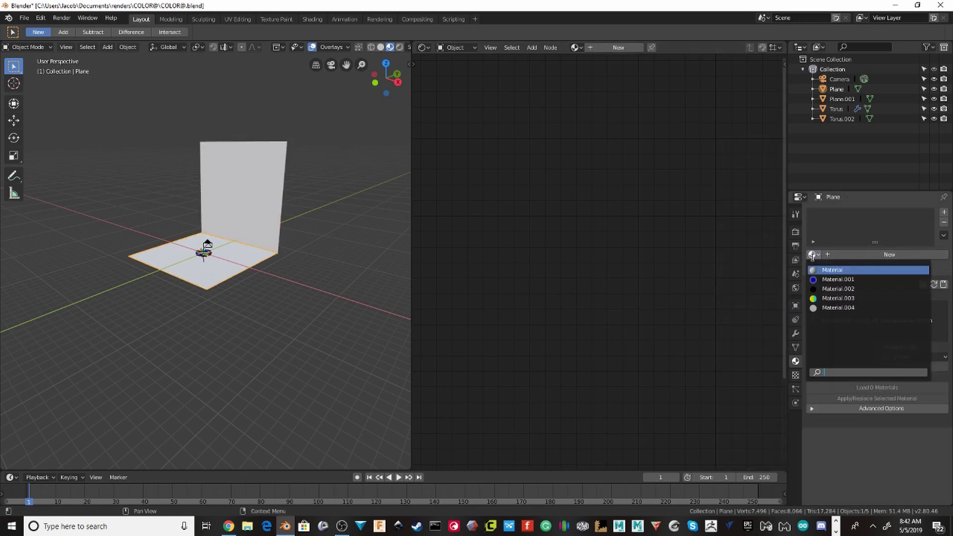
{"action": "left_click", "coordinate": [835, 308]}
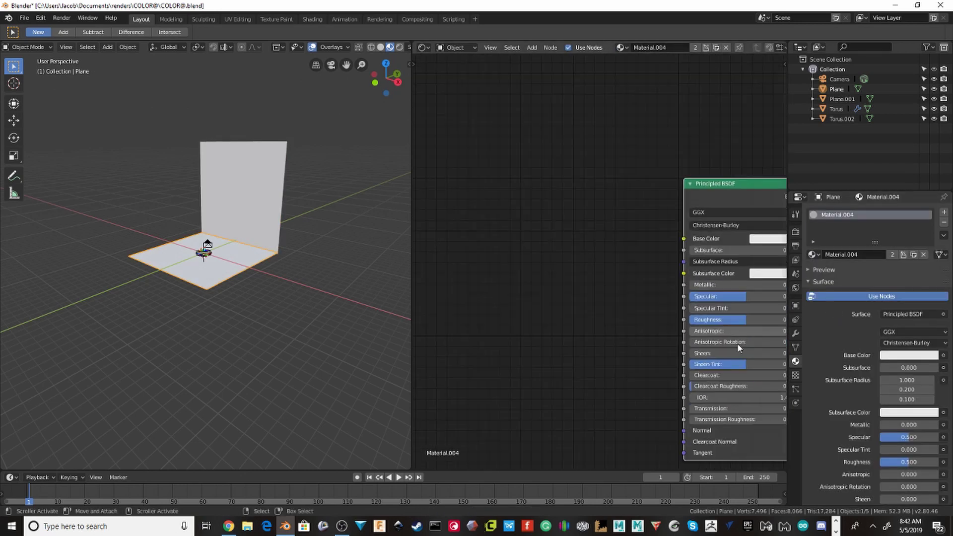
Set Material.004's Metallic to 1.000 and Roughness to 0.052.
{"action": "key", "text": "Home"}
{"action": "scroll", "coordinate": [621, 305], "scroll_direction": "down", "scroll_amount": 2}
{"action": "scroll", "coordinate": [622, 305], "scroll_direction": "up", "scroll_amount": 1}
{"action": "middle_click_drag", "start_coordinate": [622, 305], "coordinate": [668, 196]}
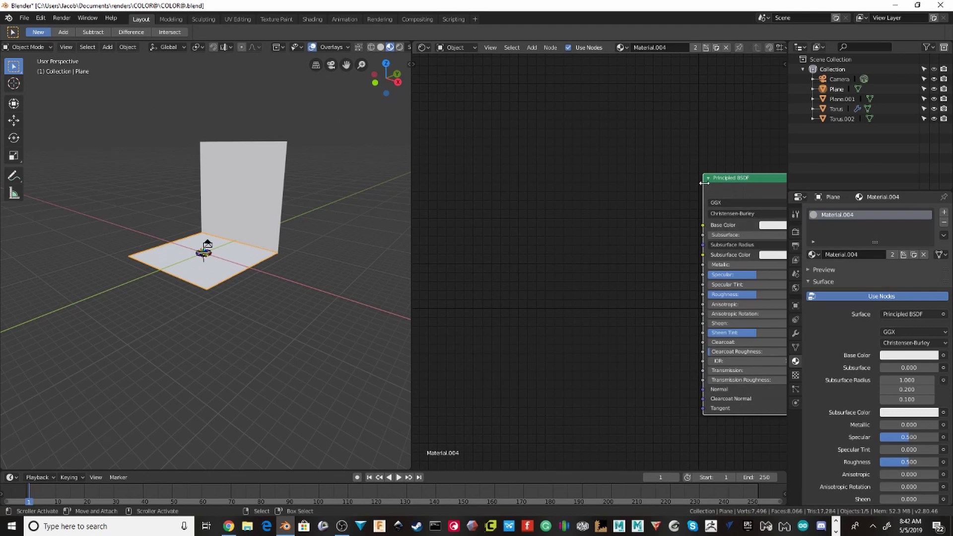
{"action": "key", "text": "Home"}
{"action": "left_click_drag", "start_coordinate": [635, 238], "coordinate": [725, 238]}
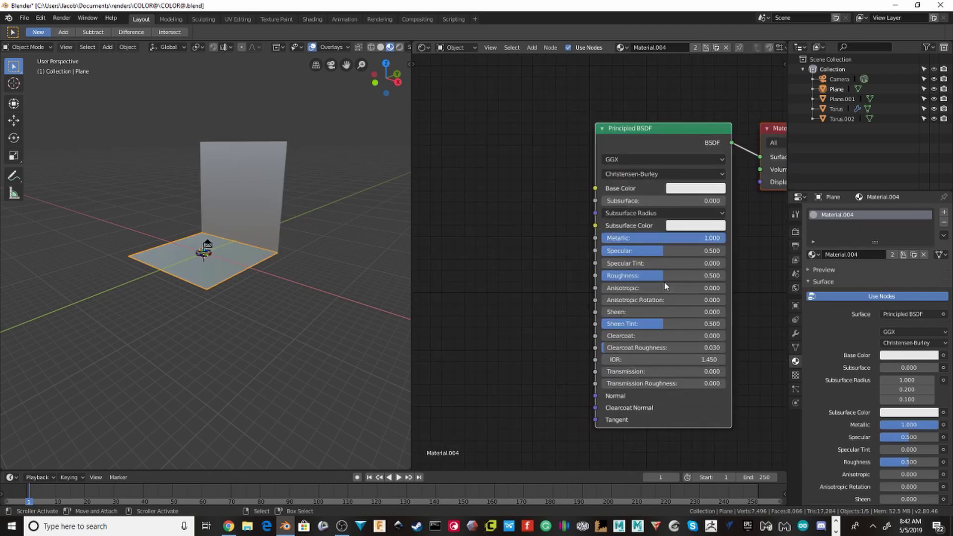
{"action": "left_click_drag", "start_coordinate": [676, 281], "coordinate": [621, 281]}
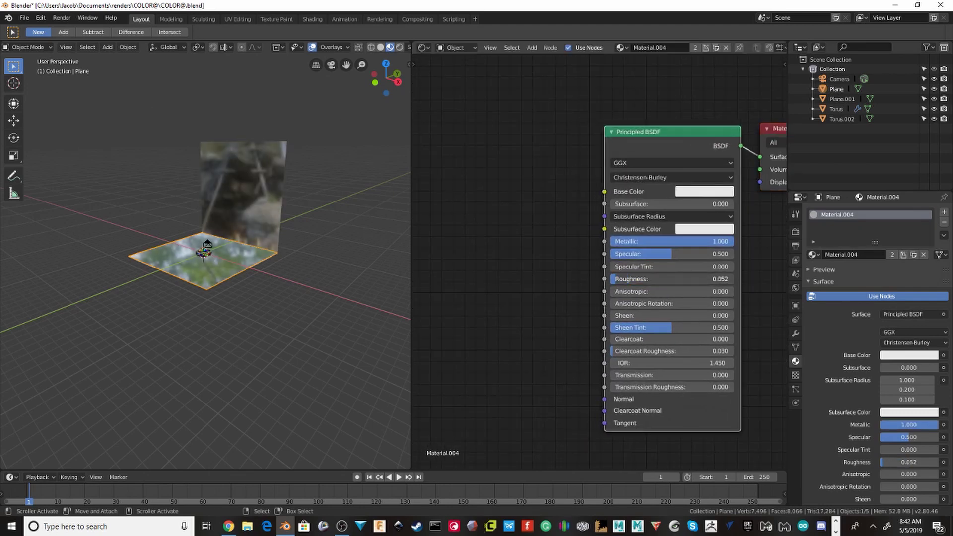
{"action": "middle_click_drag", "start_coordinate": [480, 231], "coordinate": [583, 246]}
Add a ColorRamp node and connect its Color to the Principled BSDF Base Color.
{"action": "left_click", "coordinate": [570, 239]}
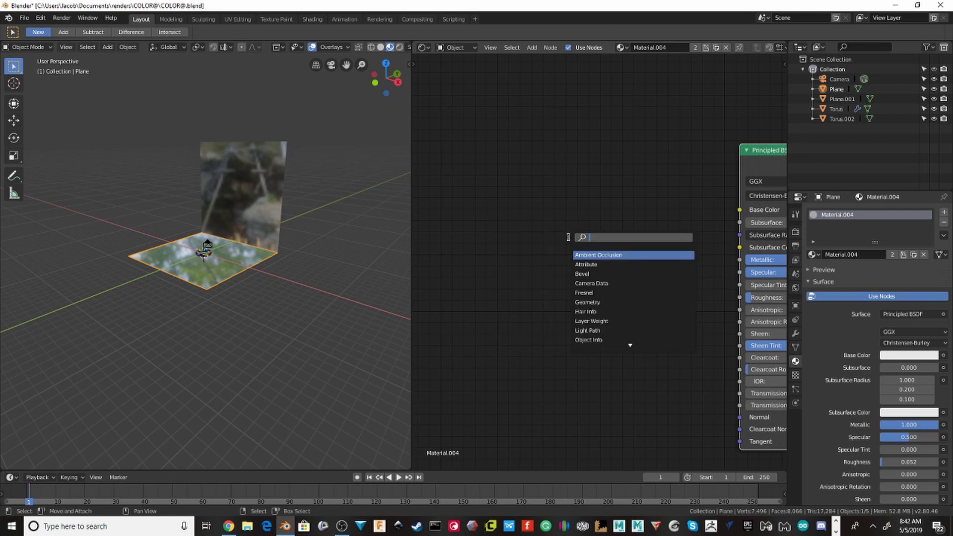
{"action": "type", "text": "col"}
{"action": "key", "text": "Return"}
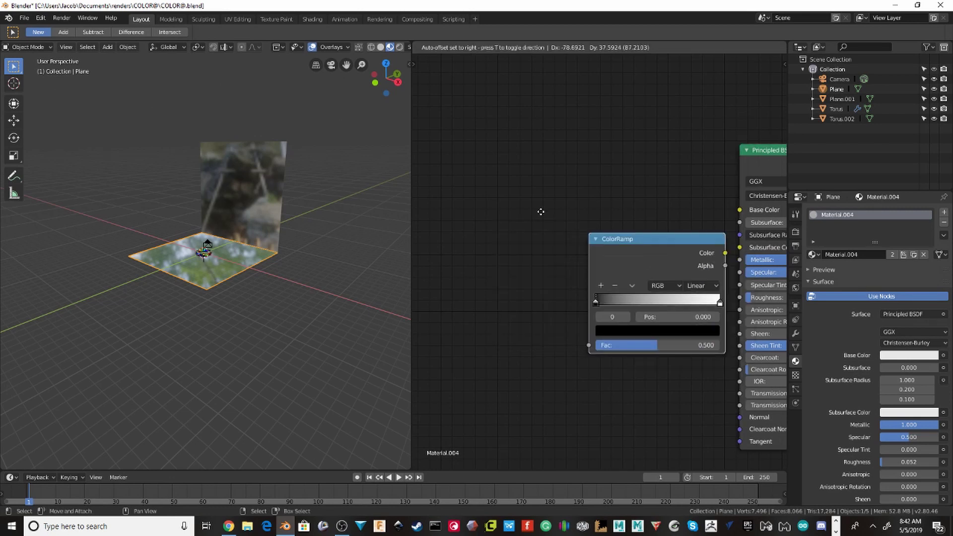
{"action": "left_click_drag", "start_coordinate": [743, 217], "coordinate": [740, 211]}
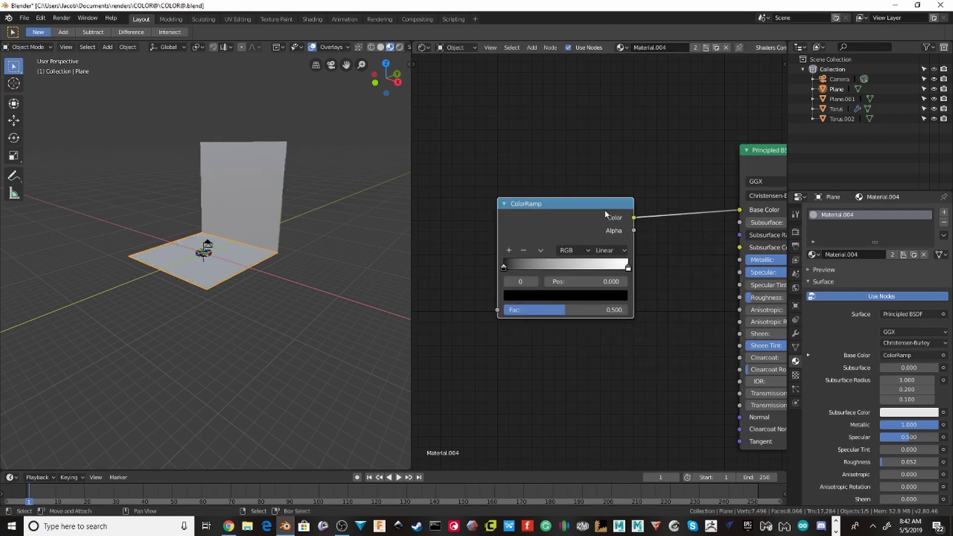
{"action": "left_click_drag", "start_coordinate": [589, 210], "coordinate": [633, 192]}
{"action": "middle_click_drag", "start_coordinate": [489, 184], "coordinate": [638, 181]}
Add a Gradient Texture node feeding the ColorRamp's Fac.
{"action": "key", "text": "shift+a"}
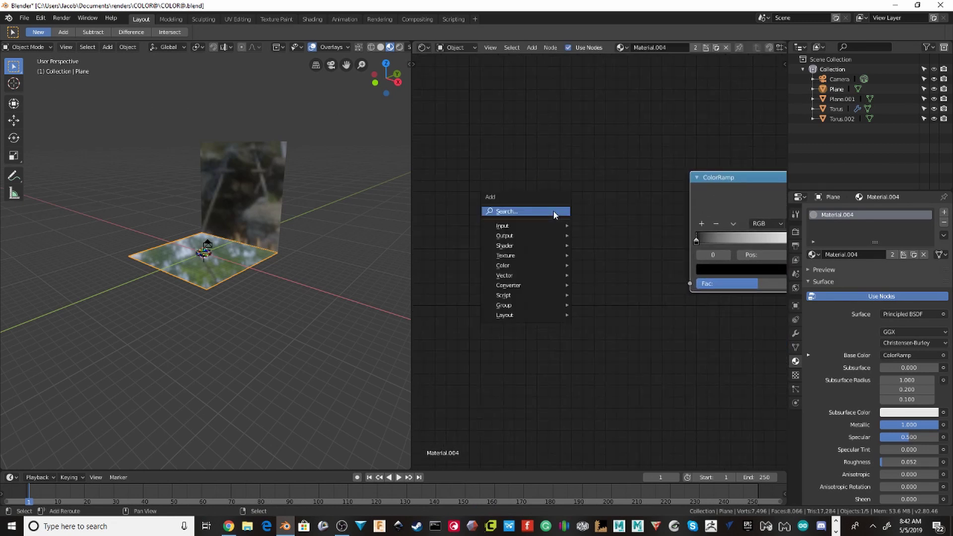
{"action": "left_click", "coordinate": [553, 211]}
{"action": "type", "text": "gr"}
{"action": "left_click", "coordinate": [602, 229]}
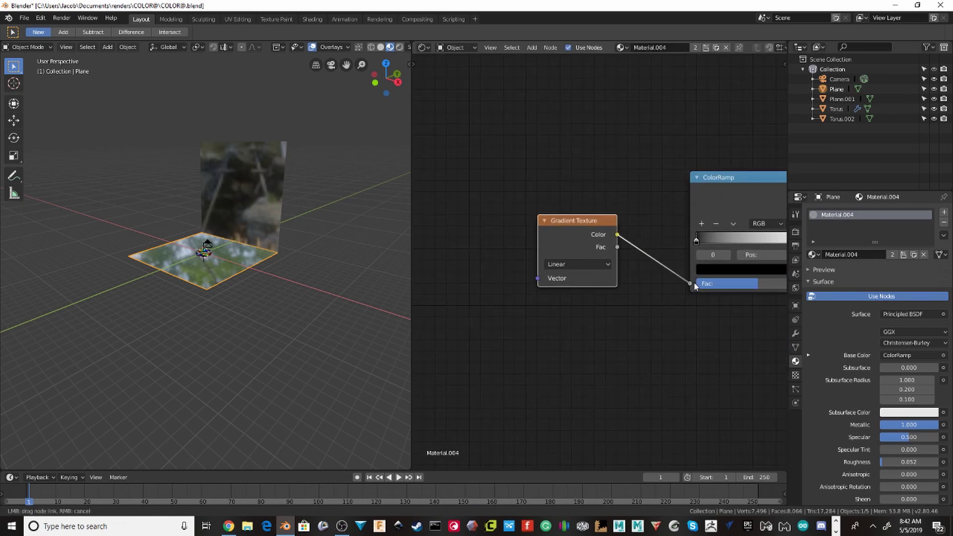
{"action": "left_click_drag", "start_coordinate": [694, 282], "coordinate": [694, 283]}
{"action": "left_click_drag", "start_coordinate": [568, 223], "coordinate": [597, 215]}
{"action": "middle_click_drag", "start_coordinate": [490, 257], "coordinate": [550, 240]}
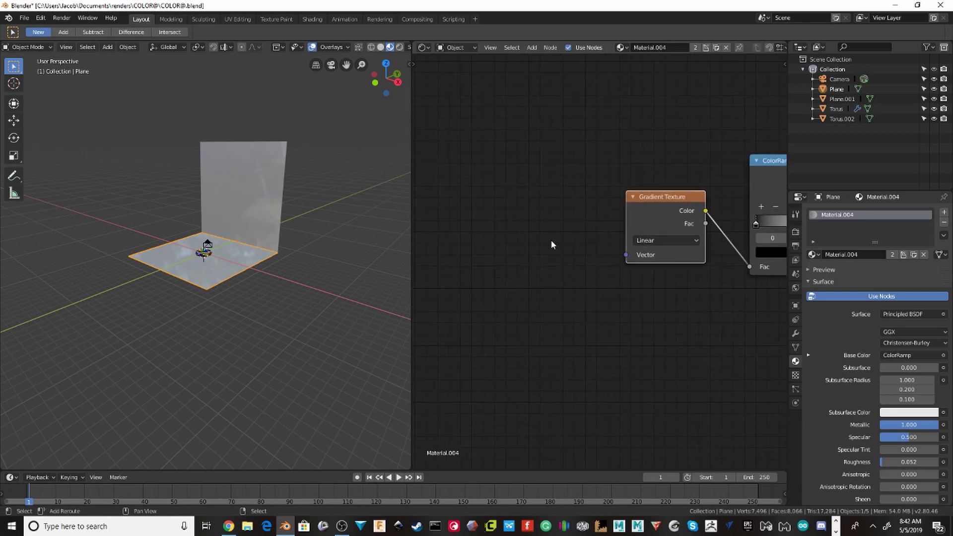
Add a Mapping node connected to the Gradient Texture's Vector.
{"action": "key", "text": "shift+a"}
{"action": "left_click", "coordinate": [550, 240]}
{"action": "type", "text": "mapp"}
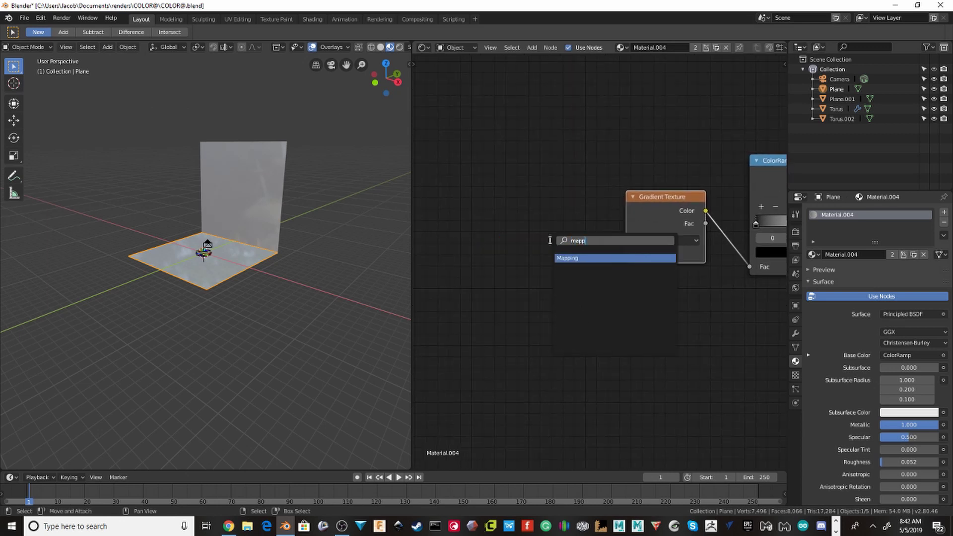
{"action": "key", "text": "Return"}
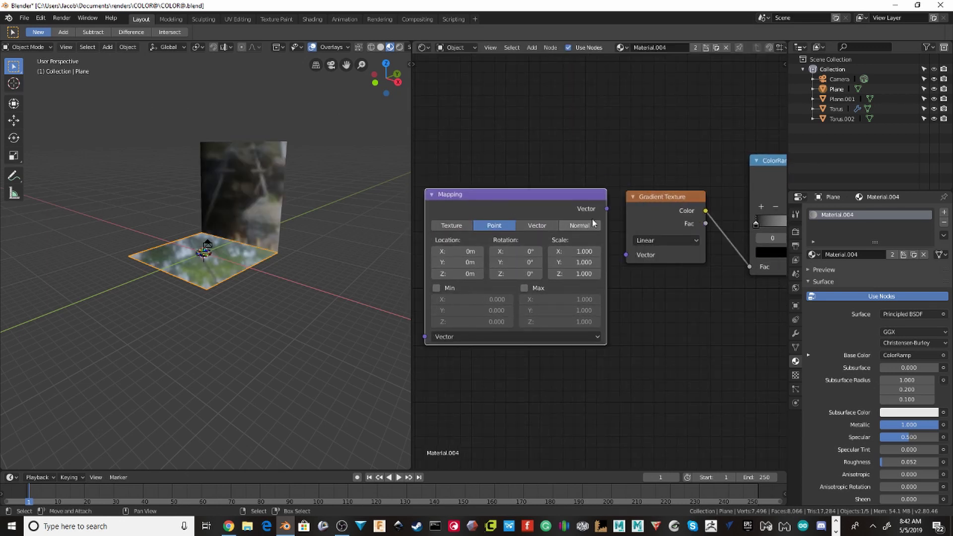
{"action": "left_click_drag", "start_coordinate": [624, 256], "coordinate": [624, 255]}
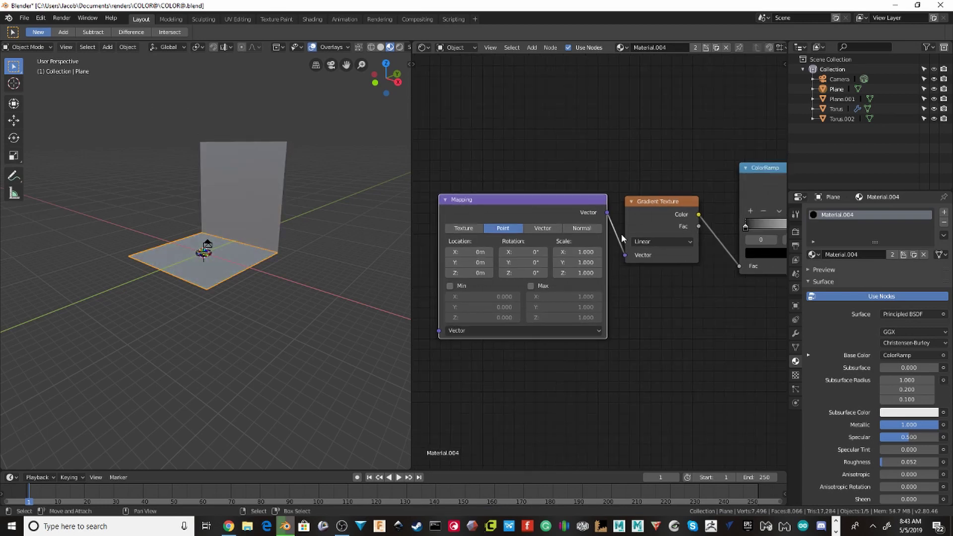
{"action": "scroll", "coordinate": [561, 243], "scroll_direction": "down", "scroll_amount": 3}
{"action": "scroll", "coordinate": [575, 248], "scroll_direction": "up", "scroll_amount": 4, "text": "ctrl"}
Add a Texture Coordinate node left of Mapping, feeding its input.
{"action": "key", "text": "shift+a"}
{"action": "left_click", "coordinate": [575, 242]}
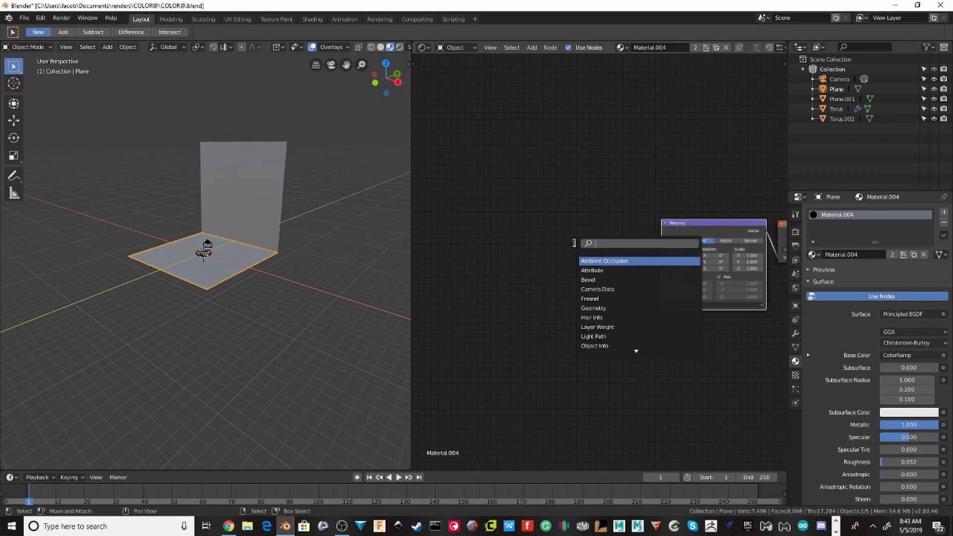
{"action": "type", "text": "text"}
{"action": "key", "text": "Return"}
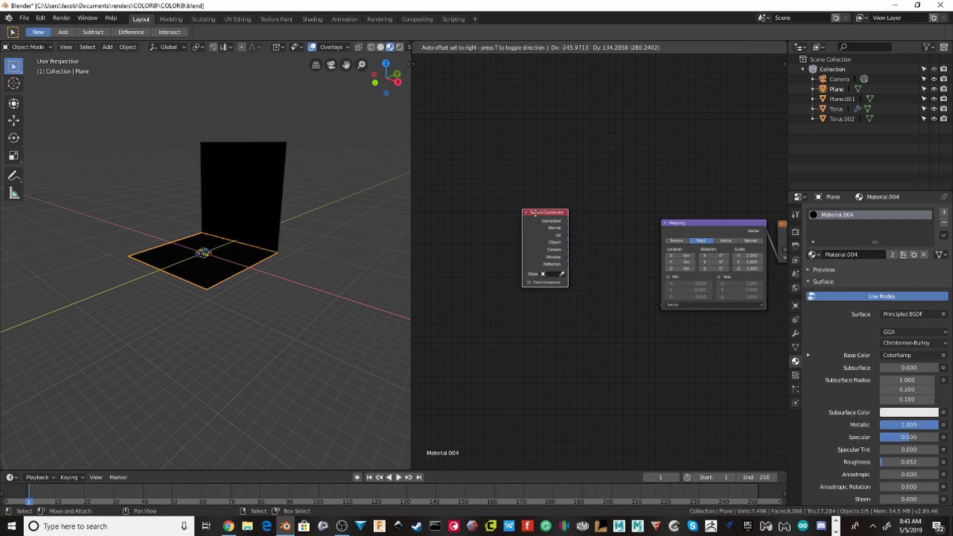
{"action": "left_click", "coordinate": [630, 247]}
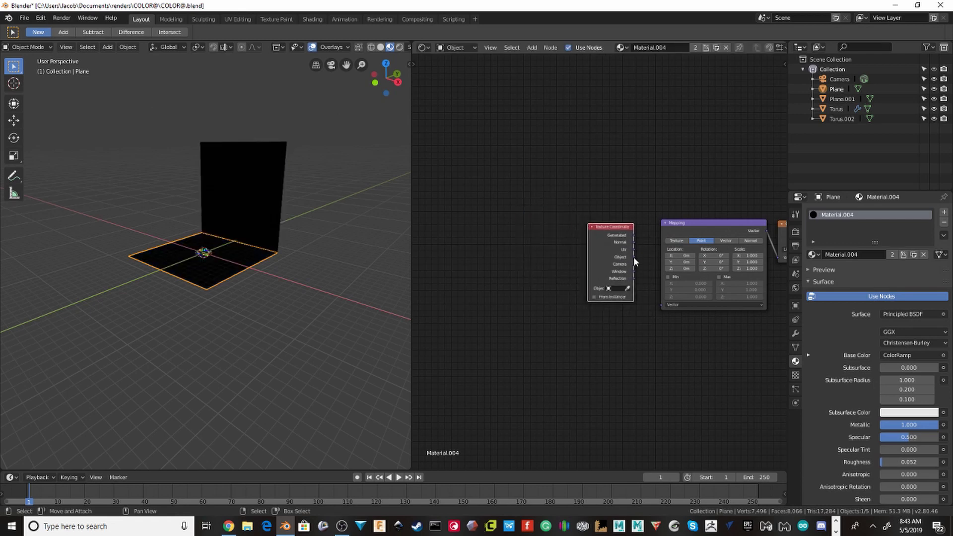
{"action": "left_click_drag", "start_coordinate": [693, 258], "coordinate": [691, 260]}
{"action": "mouse_move", "coordinate": [488, 225]}
{"action": "middle_mouse_down"}
{"action": "mouse_move", "coordinate": [430, 167]}
{"action": "mouse_move", "coordinate": [547, 183]}
{"action": "middle_mouse_up"}
Set the ColorRamp to HSV color mode with Far interpolation.
{"action": "scroll", "coordinate": [553, 187], "scroll_direction": "up", "scroll_amount": 3}
{"action": "scroll", "coordinate": [553, 186], "scroll_direction": "up", "scroll_amount": 2}
{"action": "left_click", "coordinate": [555, 216]}
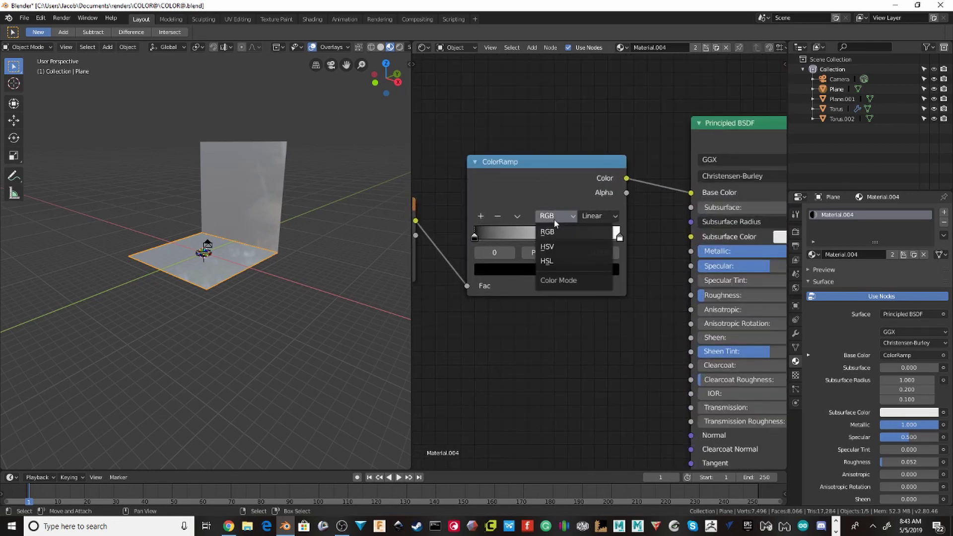
{"action": "left_click", "coordinate": [559, 247]}
{"action": "left_click", "coordinate": [598, 216]}
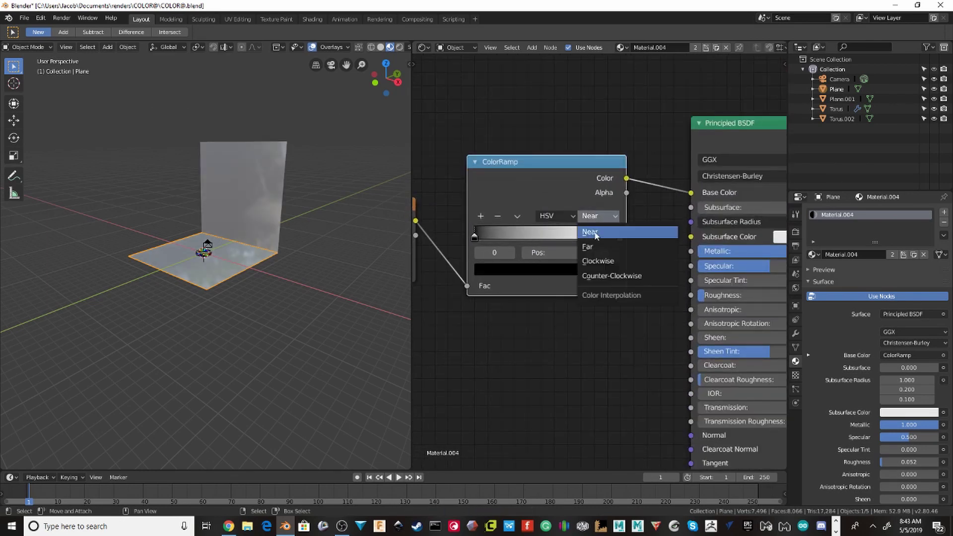
{"action": "left_click", "coordinate": [594, 247]}
Make the ramp's left stop pure blue and its right stop purple.
{"action": "left_click", "coordinate": [506, 272]}
{"action": "left_click_drag", "start_coordinate": [589, 174], "coordinate": [590, 78]}
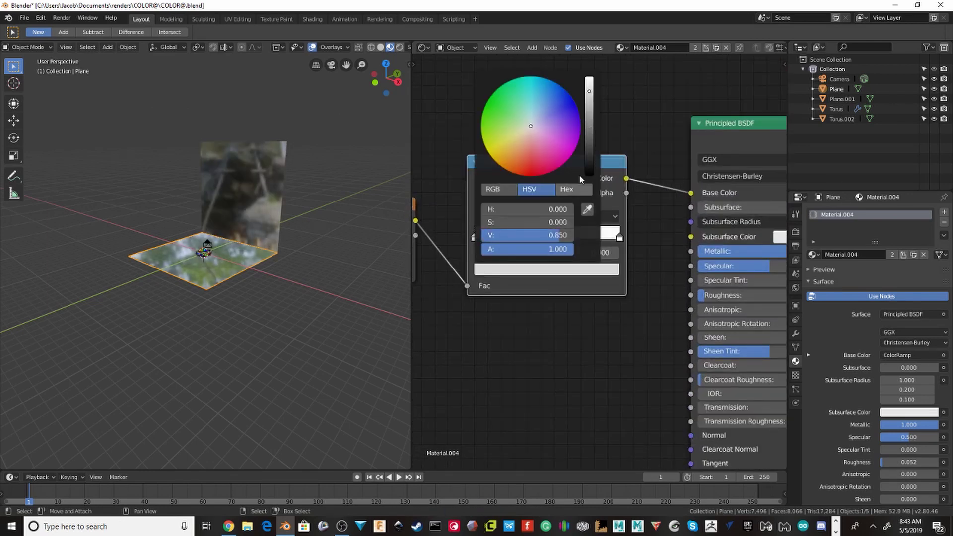
{"action": "left_click_drag", "start_coordinate": [540, 100], "coordinate": [574, 101]}
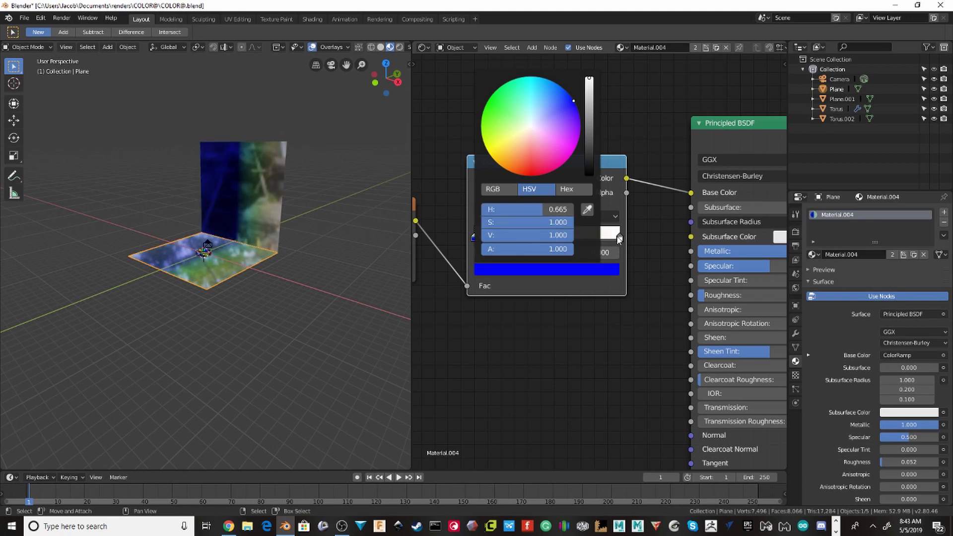
{"action": "left_click", "coordinate": [618, 238]}
{"action": "left_click", "coordinate": [591, 276]}
{"action": "left_click_drag", "start_coordinate": [548, 111], "coordinate": [579, 116]}
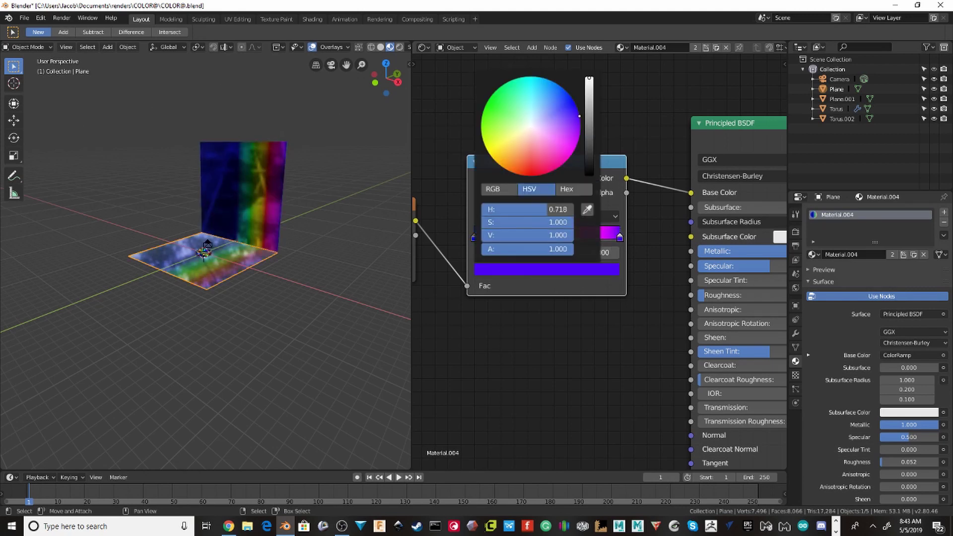
{"action": "middle_click_drag", "start_coordinate": [266, 219], "coordinate": [322, 242]}
{"action": "scroll", "coordinate": [322, 243], "scroll_direction": "up", "scroll_amount": 4}
{"action": "scroll", "coordinate": [584, 244], "scroll_direction": "up", "scroll_amount": 4}
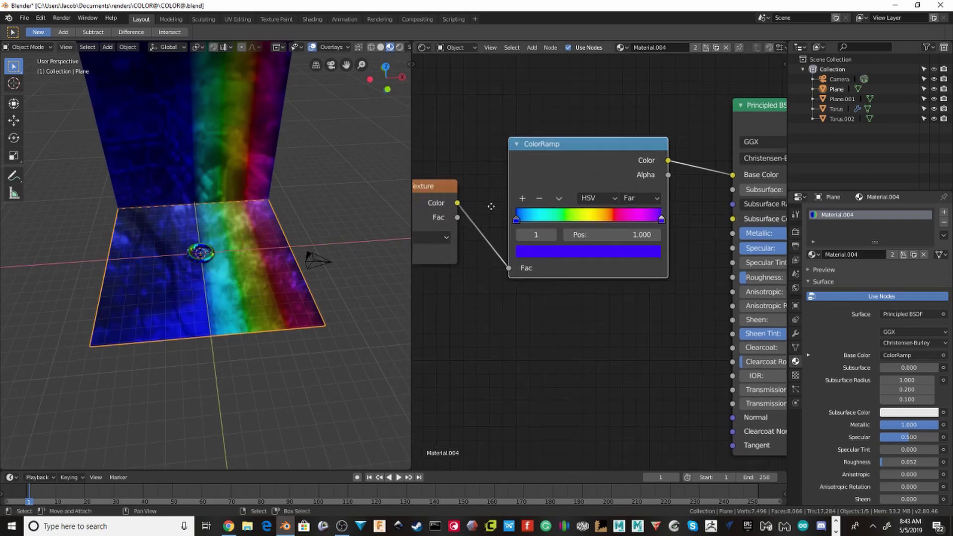
{"action": "scroll", "coordinate": [584, 243], "scroll_direction": "up", "scroll_amount": 10, "text": "ctrl"}
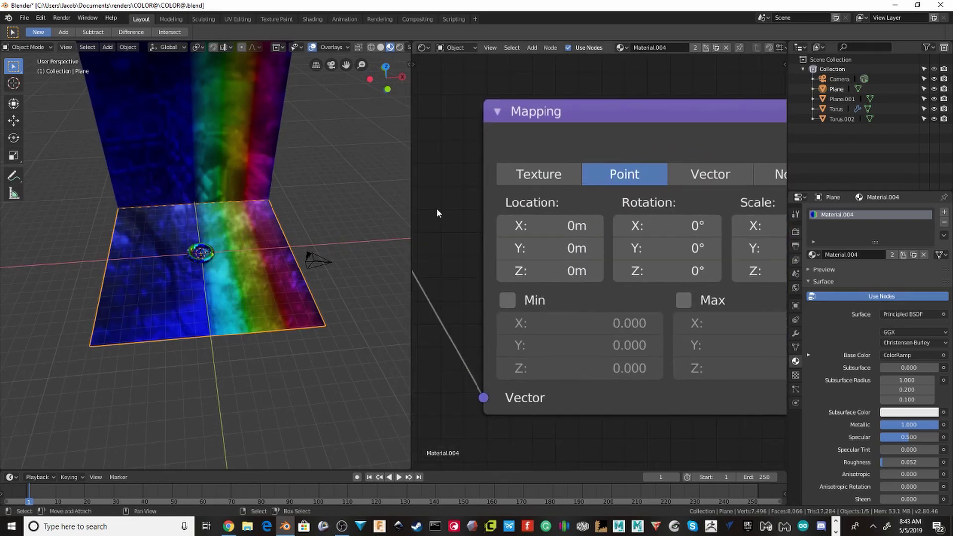
Reset the Mapping Location Y to 0 m and save the file.
{"action": "left_click_drag", "start_coordinate": [505, 251], "coordinate": [510, 257]}
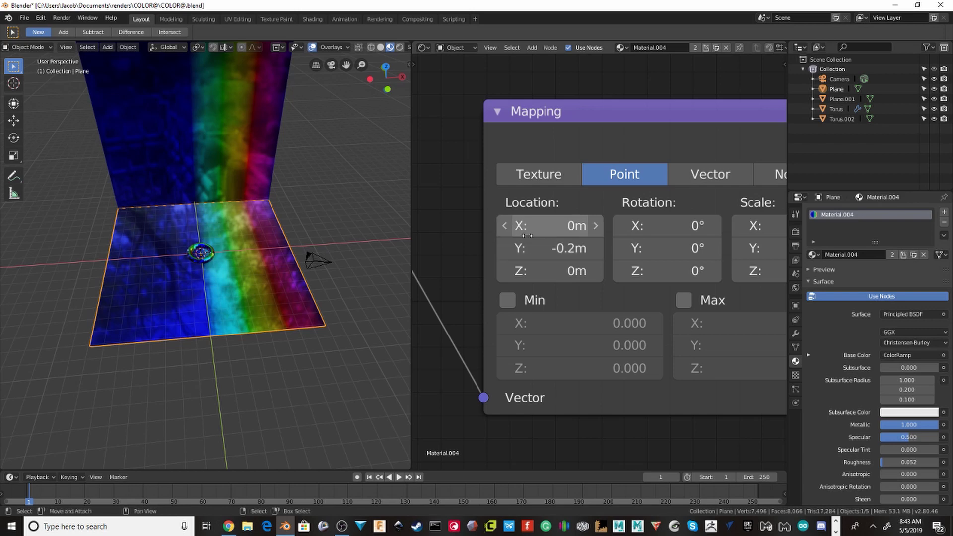
{"action": "left_click", "coordinate": [538, 250]}
{"action": "type", "text": "0"}
{"action": "key", "text": "Return"}
{"action": "key", "text": "ctrl+s"}
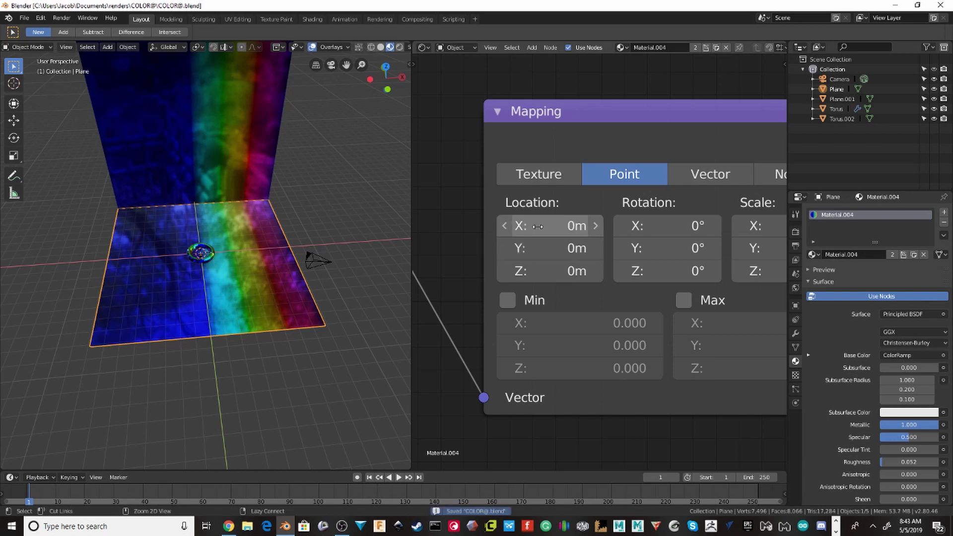
Set the Mapping Scale X to 0.5 to widen the rainbow bands.
{"action": "left_click_drag", "start_coordinate": [552, 225], "coordinate": [578, 225]}
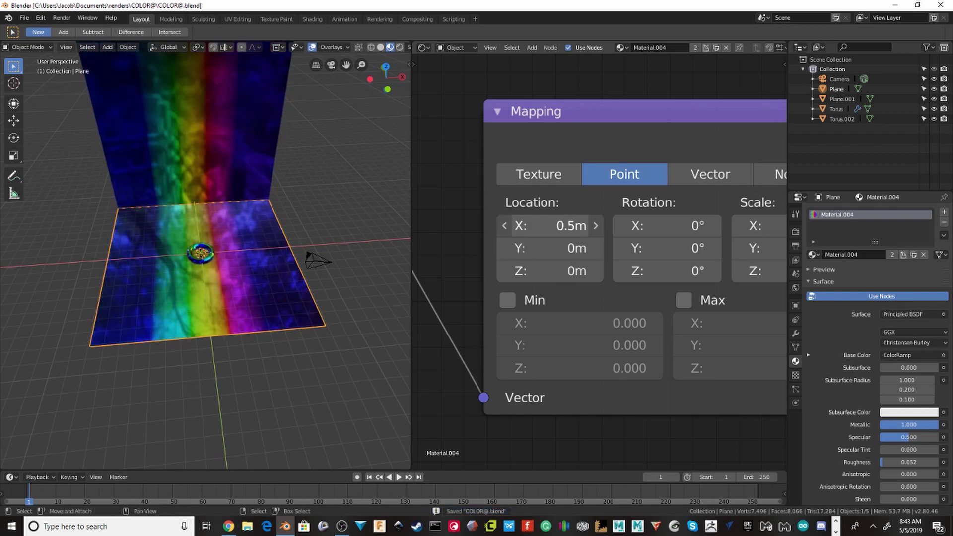
{"action": "middle_click_drag", "start_coordinate": [645, 226], "coordinate": [477, 227]}
{"action": "left_click", "coordinate": [591, 224]}
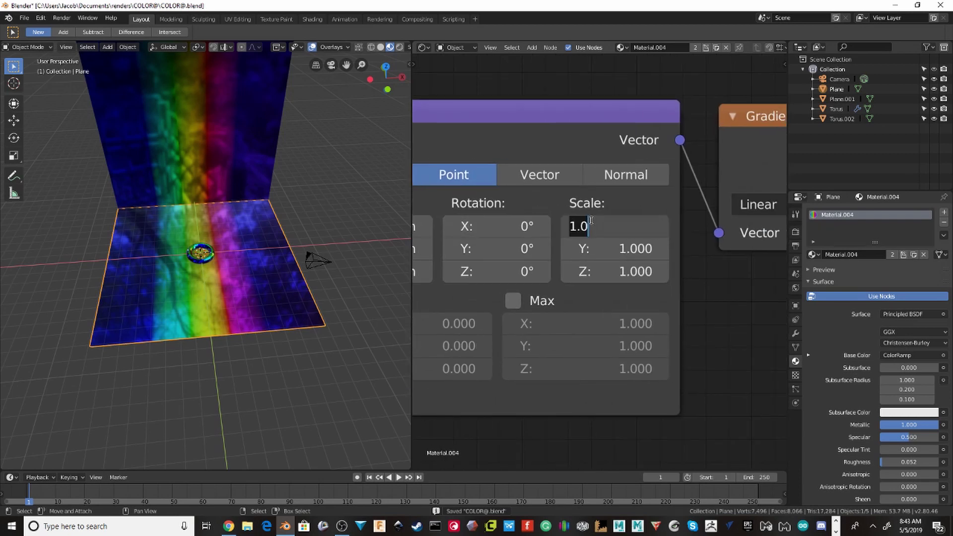
{"action": "type", "text": "2"}
{"action": "key", "text": "Return"}
{"action": "left_click", "coordinate": [594, 224]}
{"action": "key", "text": "BackSpace"}
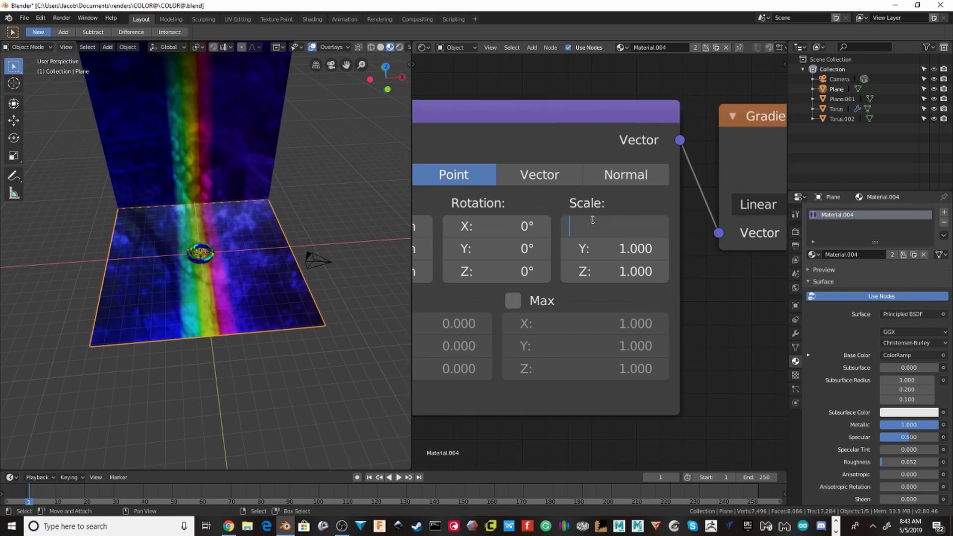
{"action": "type", "text": ".5"}
{"action": "key", "text": "Return"}
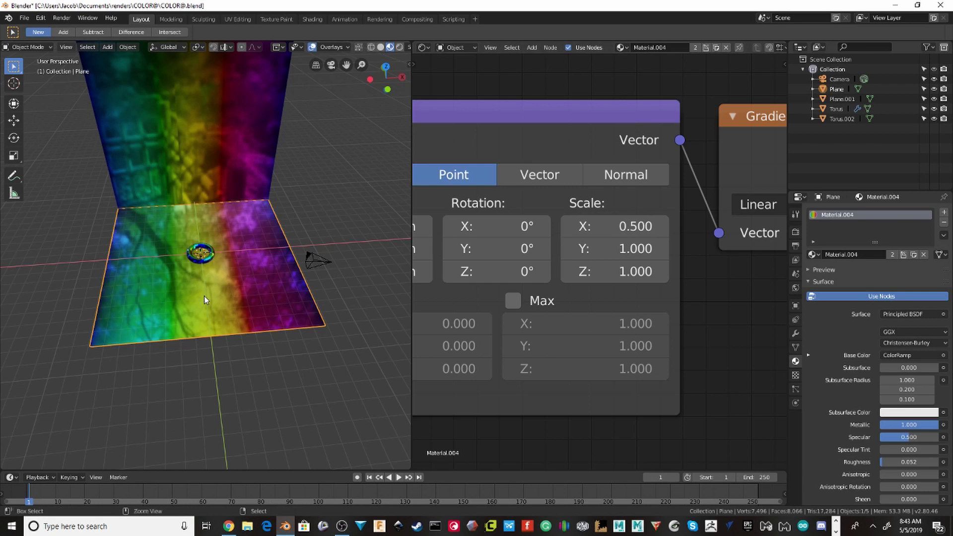
Rotate the texture -45° around Z and set its Y scale to 0.5.
{"action": "middle_click_drag", "start_coordinate": [496, 249], "coordinate": [578, 252]}
{"action": "left_click_drag", "start_coordinate": [579, 275], "coordinate": [474, 276]}
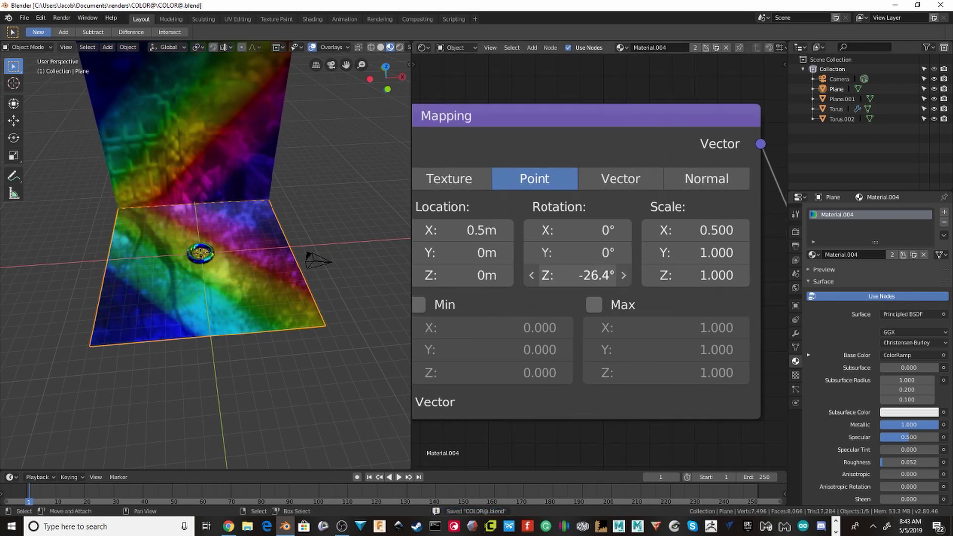
{"action": "left_click", "coordinate": [585, 270]}
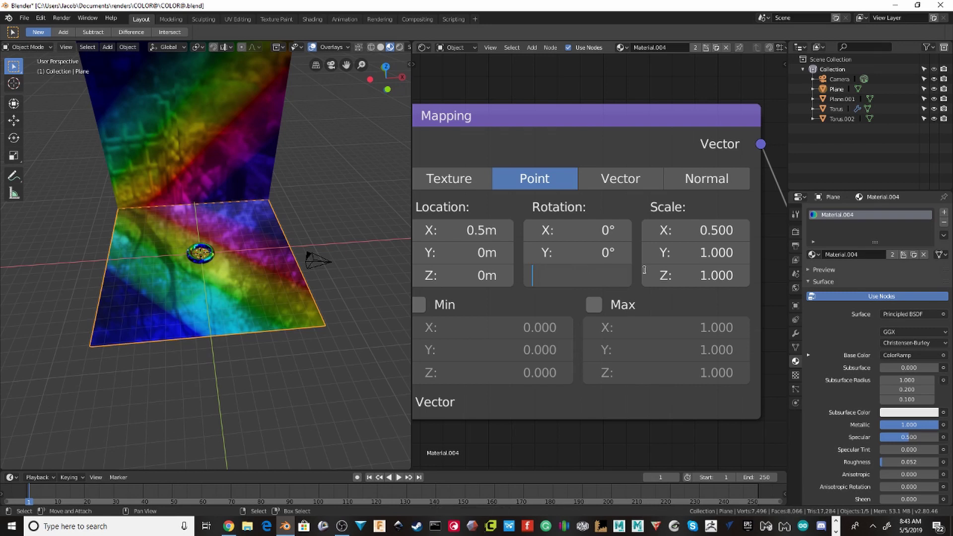
{"action": "type", "text": "-45"}
{"action": "key", "text": "Return"}
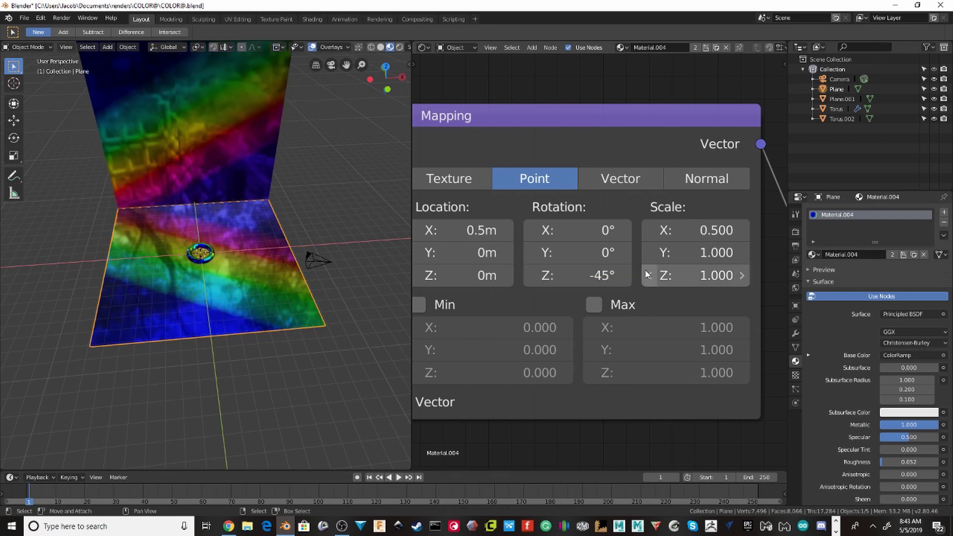
{"action": "left_click", "coordinate": [709, 247]}
{"action": "type", "text": ".5"}
{"action": "key", "text": "Return"}
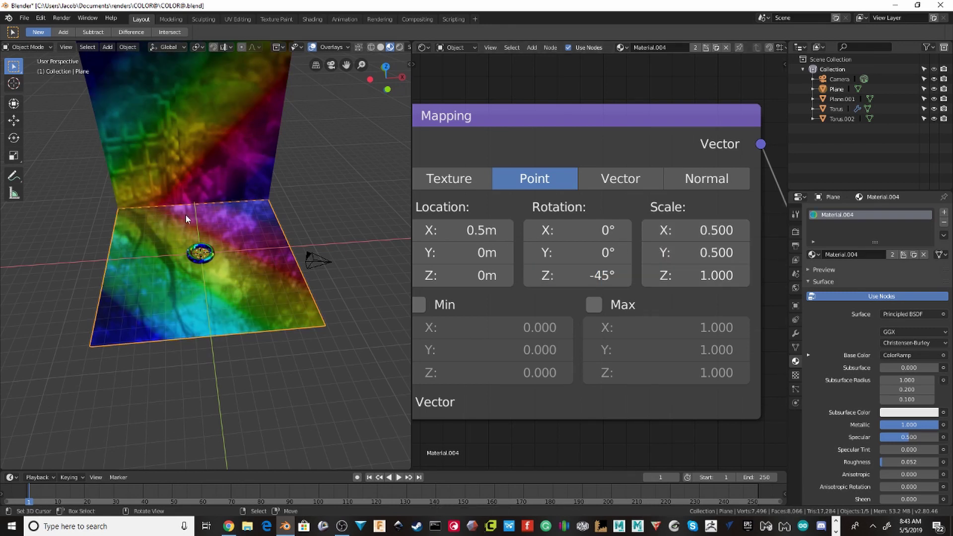
Set the Mapping Location X to 0.35 m and save the file.
{"action": "middle_click_drag", "start_coordinate": [186, 213], "coordinate": [522, 193]}
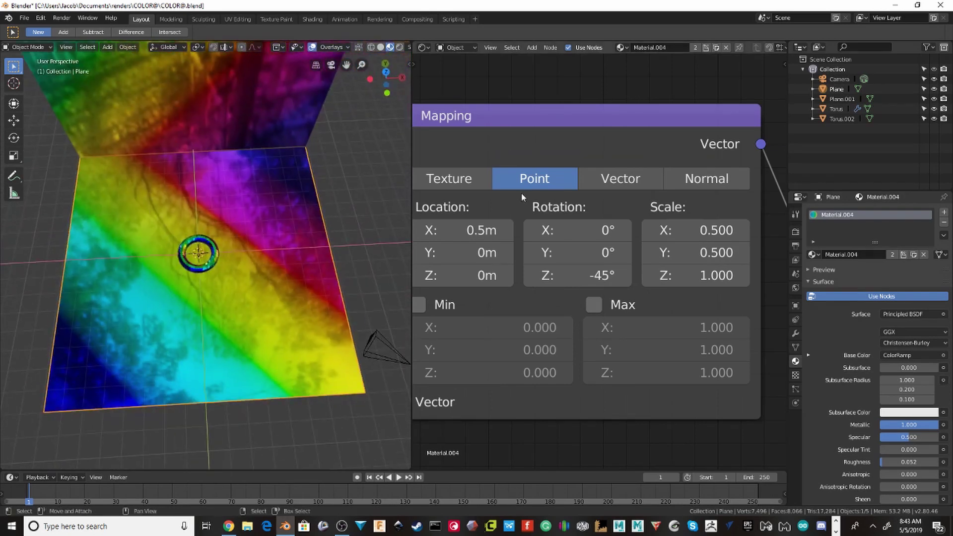
{"action": "left_click", "coordinate": [507, 230]}
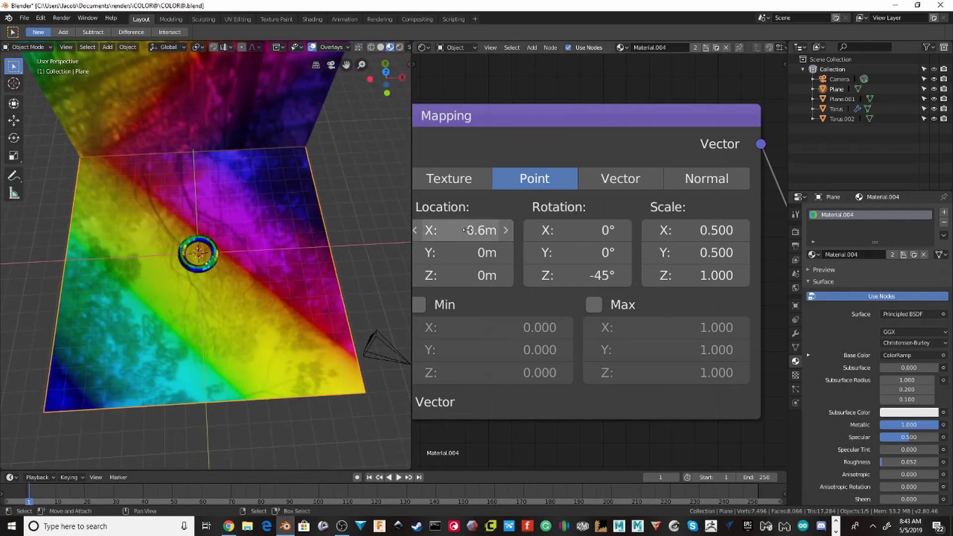
{"action": "left_click", "coordinate": [415, 231]}
{"action": "left_click", "coordinate": [415, 232]}
{"action": "left_click", "coordinate": [415, 231]}
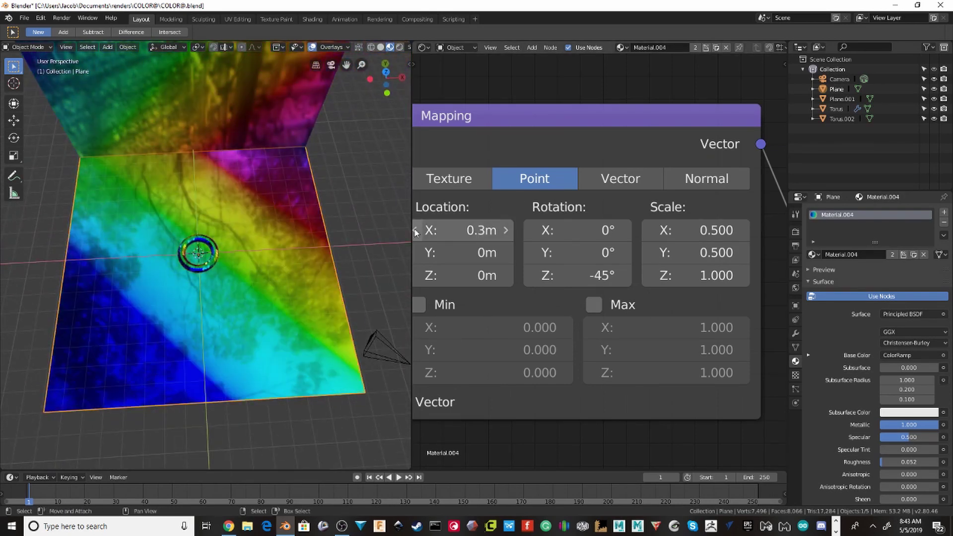
{"action": "left_click", "coordinate": [504, 230]}
{"action": "left_click", "coordinate": [442, 228]}
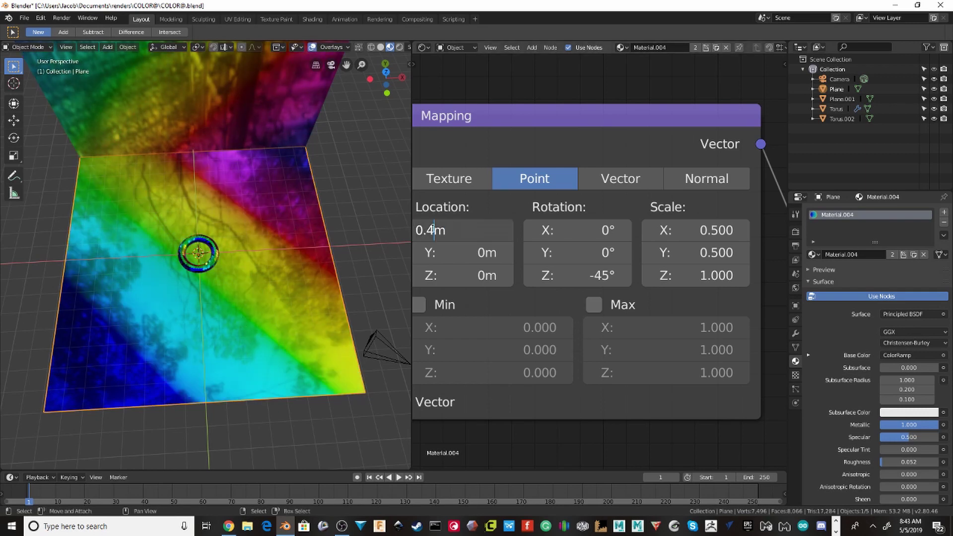
{"action": "type", "text": "0.35"}
{"action": "key", "text": "Return"}
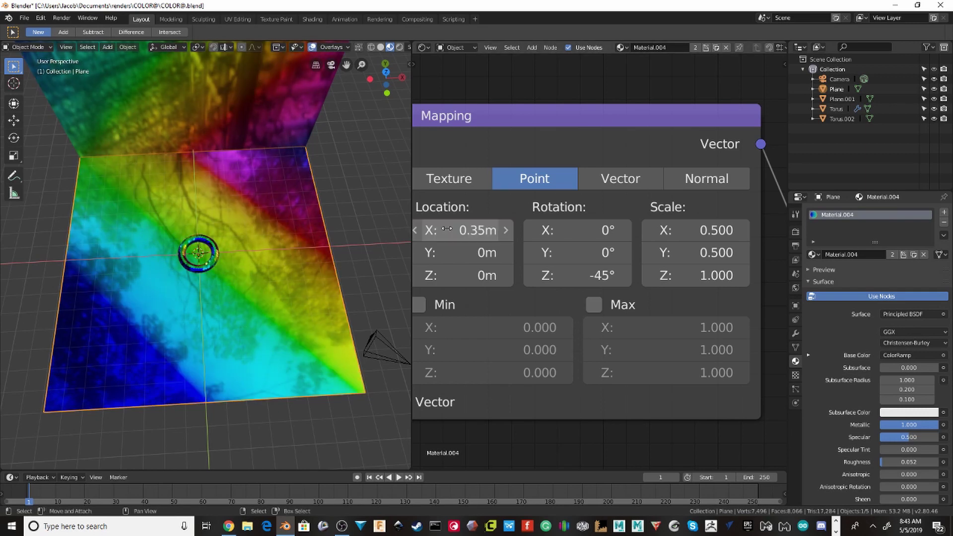
{"action": "key", "text": "ctrl+s"}
{"action": "scroll", "coordinate": [273, 239], "scroll_direction": "down", "scroll_amount": 3}
{"action": "middle_click_drag", "start_coordinate": [273, 239], "coordinate": [235, 226]}
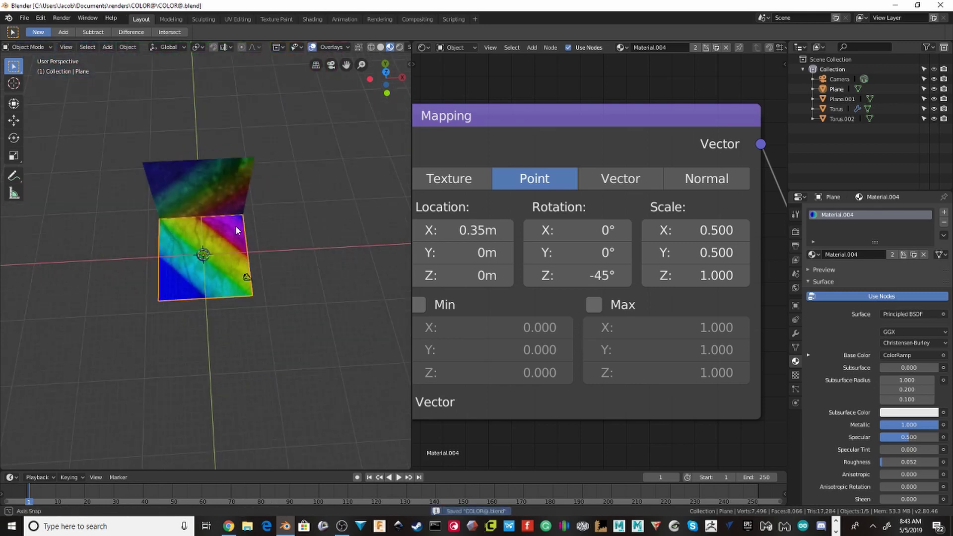
Through the camera view, walk the camera forward until the hexagon torus fills the frame.
{"action": "scroll", "coordinate": [219, 213], "scroll_direction": "up", "scroll_amount": 2}
{"action": "key", "text": "KP_0"}
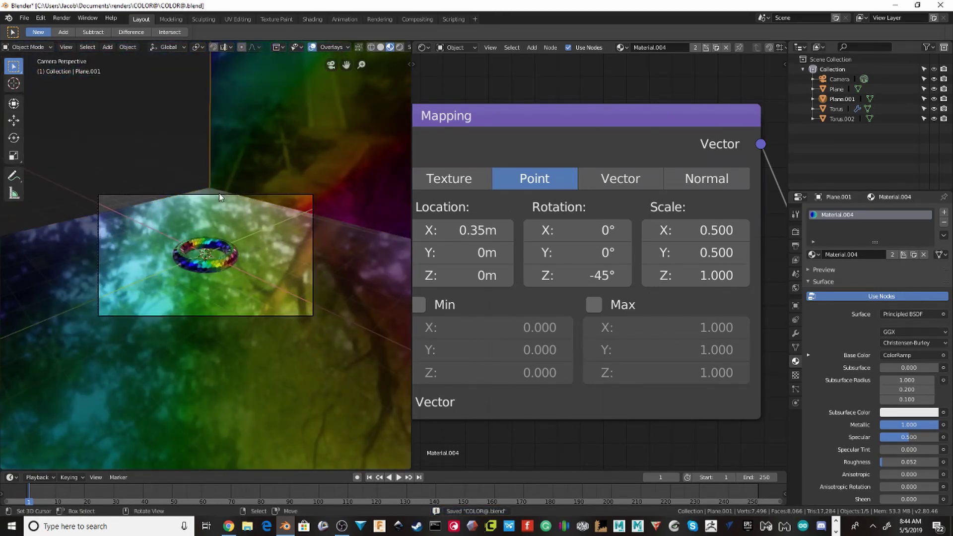
{"action": "left_click", "coordinate": [220, 194]}
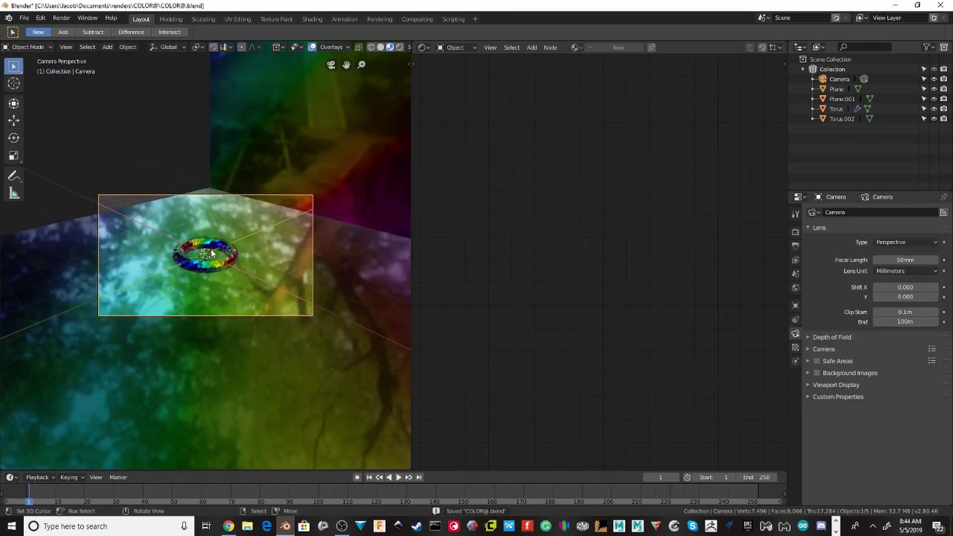
{"action": "key", "text": "shift+grave"}
{"action": "key", "text": "w"}
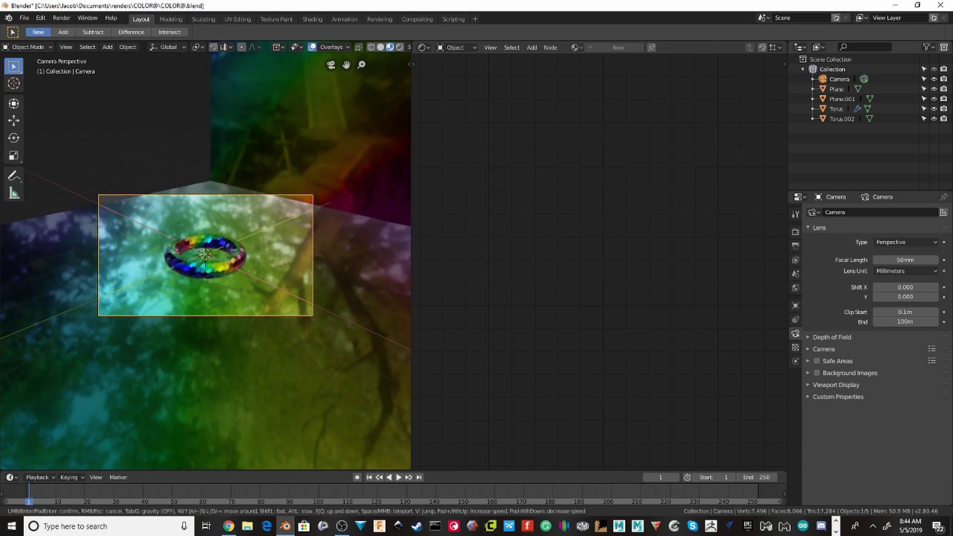
{"action": "key", "text": "w"}
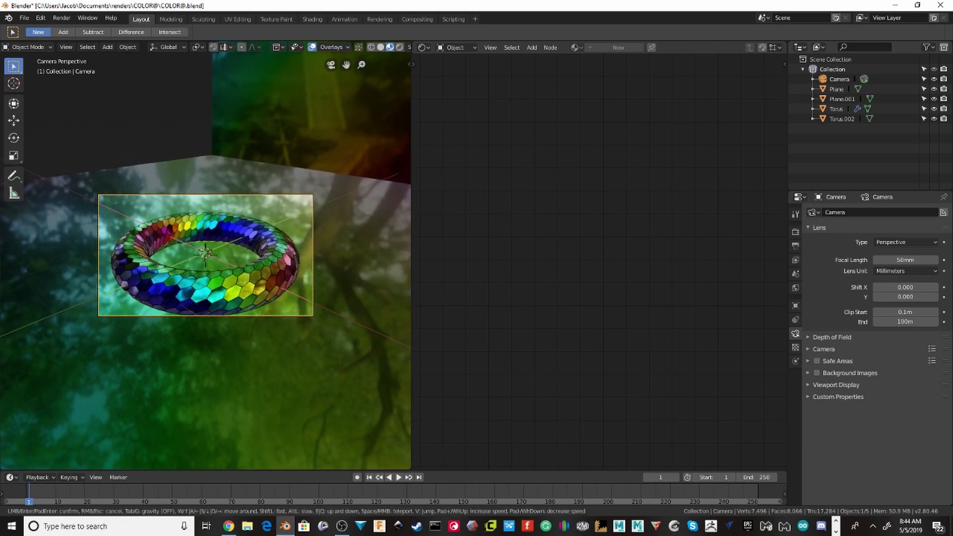
{"action": "key", "text": "Return"}
Save, then enable Bloom, Subsurface Scattering, Screen Space Reflections and Volumetric in Eevee.
{"action": "middle_click_drag", "start_coordinate": [206, 253], "coordinate": [214, 230]}
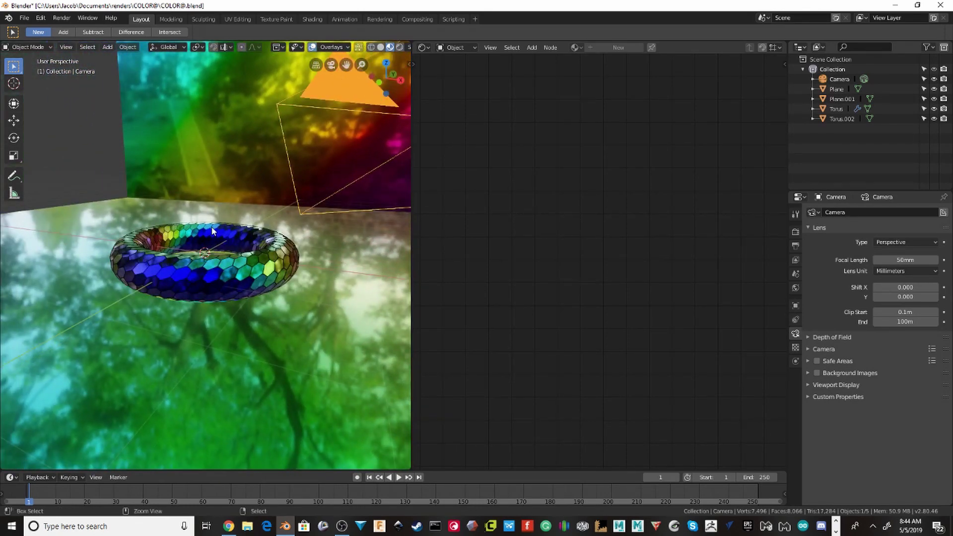
{"action": "key", "text": "ctrl+s"}
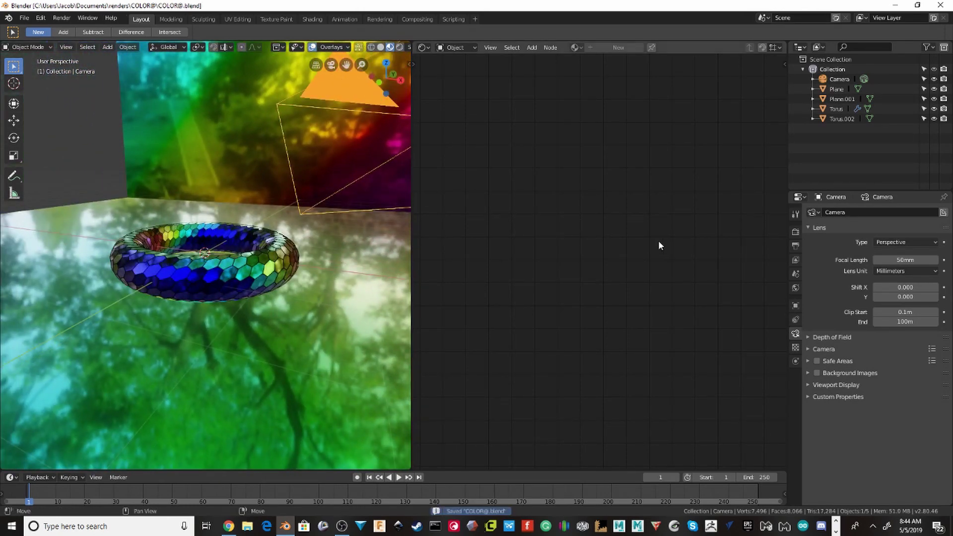
{"action": "left_click", "coordinate": [794, 233]}
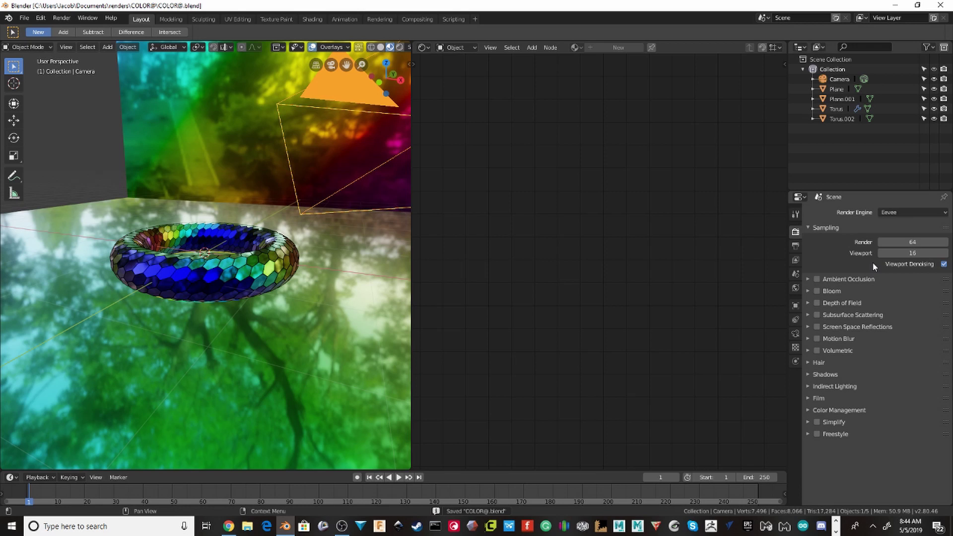
{"action": "left_click", "coordinate": [811, 277]}
{"action": "left_click", "coordinate": [811, 277]}
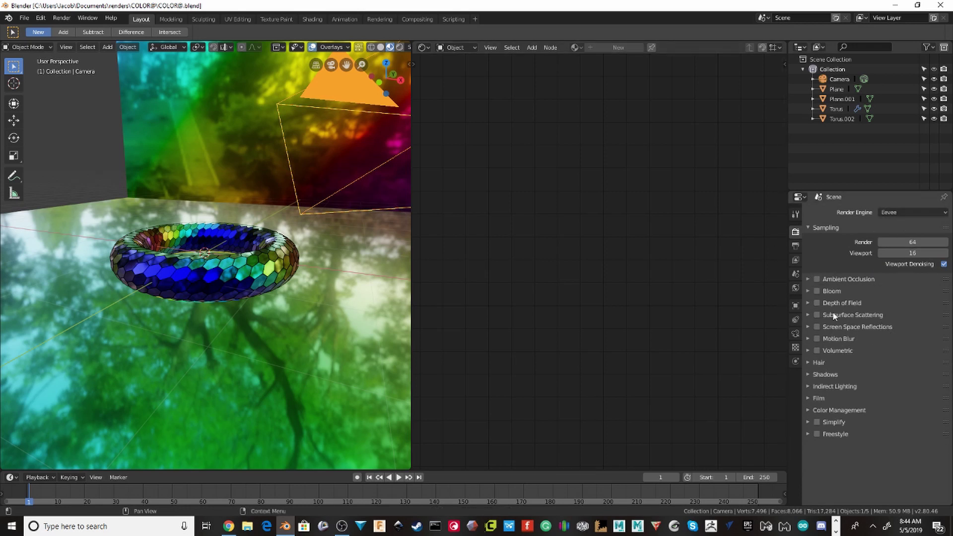
{"action": "left_click", "coordinate": [817, 291]}
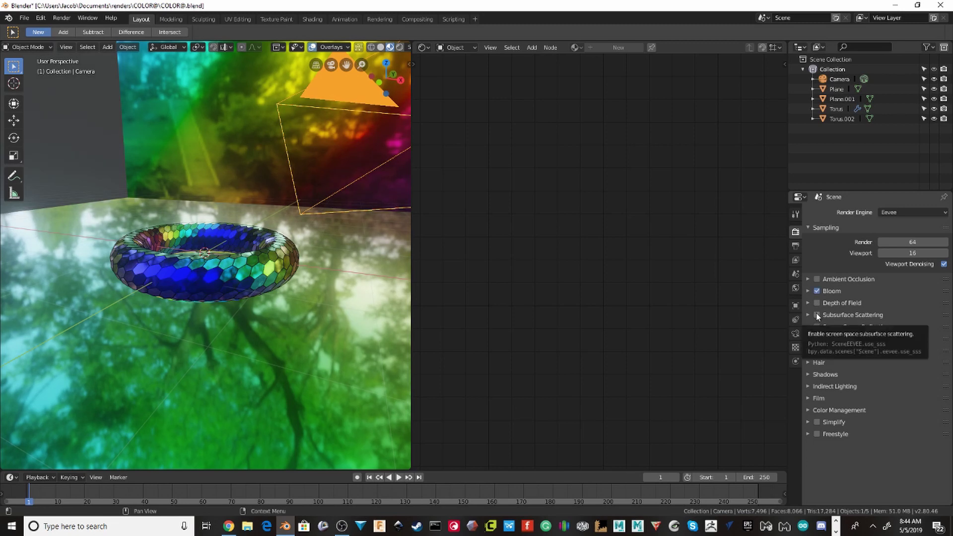
{"action": "left_click", "coordinate": [817, 314]}
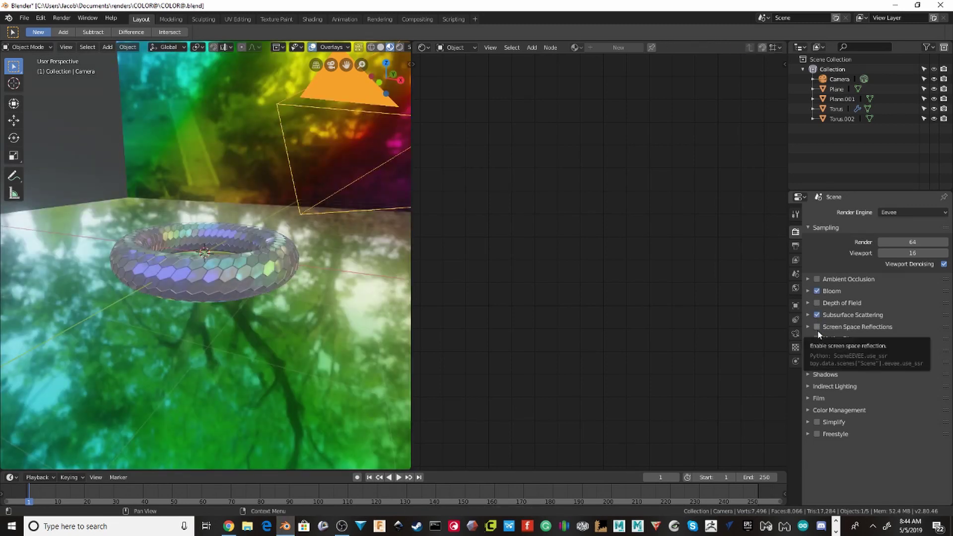
{"action": "left_click", "coordinate": [816, 327]}
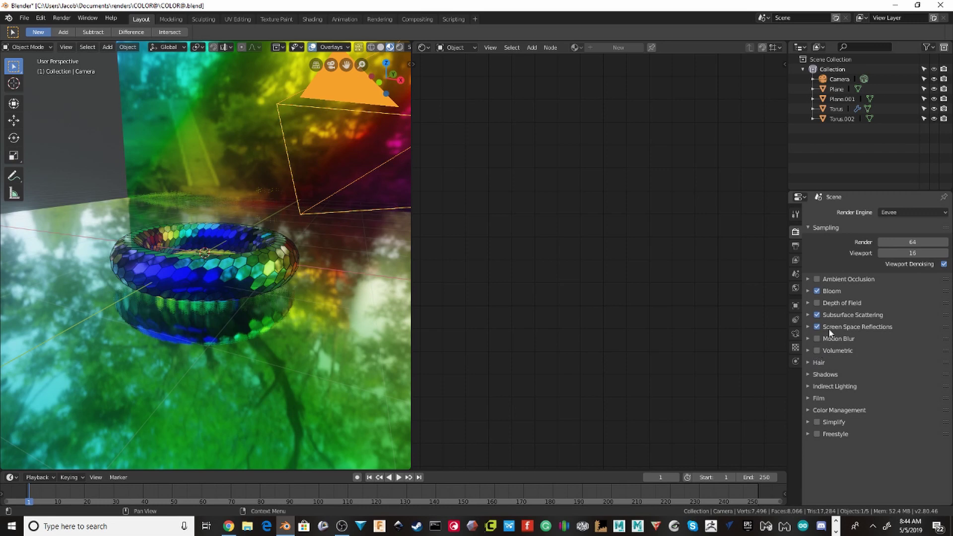
{"action": "left_click", "coordinate": [818, 351]}
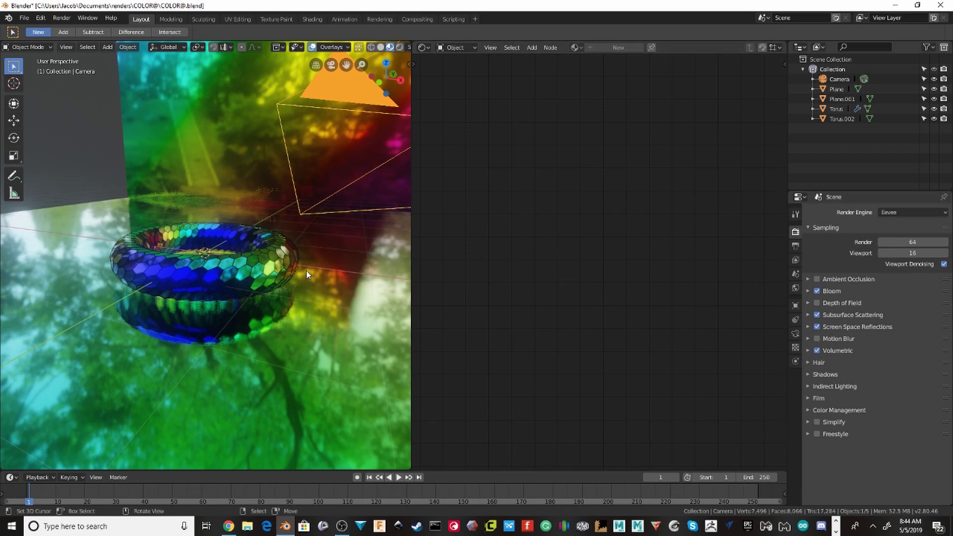
Return to the camera view and save the file again.
{"action": "scroll", "coordinate": [293, 268], "scroll_direction": "down", "scroll_amount": 2}
{"action": "key", "text": "KP_0"}
{"action": "scroll", "coordinate": [261, 271], "scroll_direction": "up", "scroll_amount": 2}
{"action": "scroll", "coordinate": [258, 265], "scroll_direction": "down", "scroll_amount": 1}
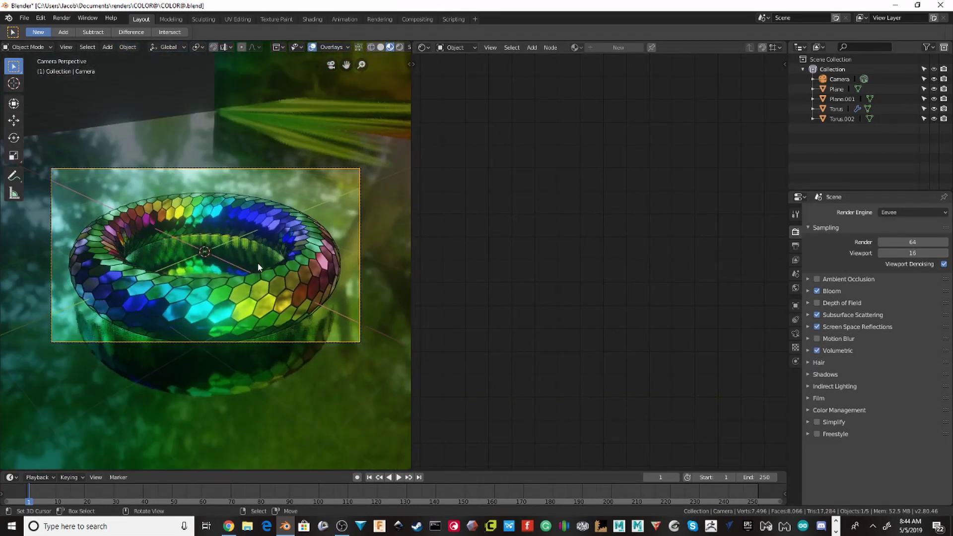
{"action": "scroll", "coordinate": [251, 259], "scroll_direction": "up", "scroll_amount": 1}
{"action": "key", "text": "ctrl+s"}
{"action": "scroll", "coordinate": [242, 252], "scroll_direction": "down", "scroll_amount": 2}
{"action": "scroll", "coordinate": [233, 250], "scroll_direction": "up", "scroll_amount": 4}
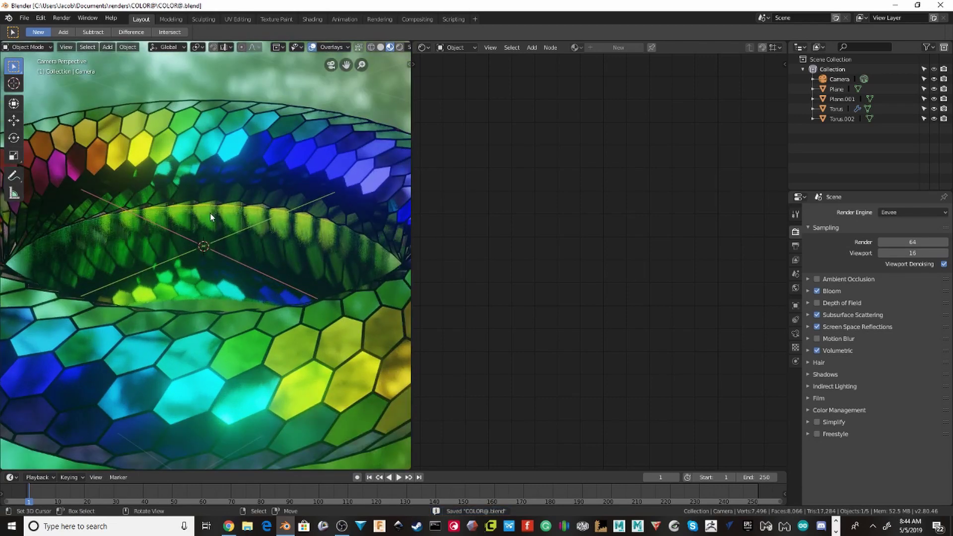
Lower the floor plane slightly along Z, to about -0.0118 m.
{"action": "key", "text": "KP_0"}
{"action": "scroll", "coordinate": [188, 249], "scroll_direction": "up", "scroll_amount": 5}
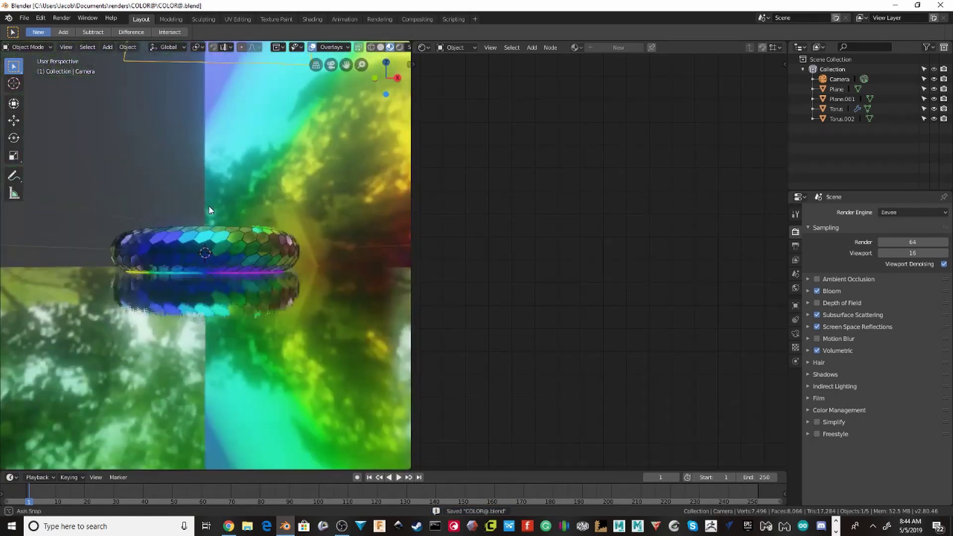
{"action": "left_click", "coordinate": [175, 311]}
{"action": "left_click", "coordinate": [181, 323]}
{"action": "scroll", "coordinate": [182, 322], "scroll_direction": "down", "scroll_amount": 6}
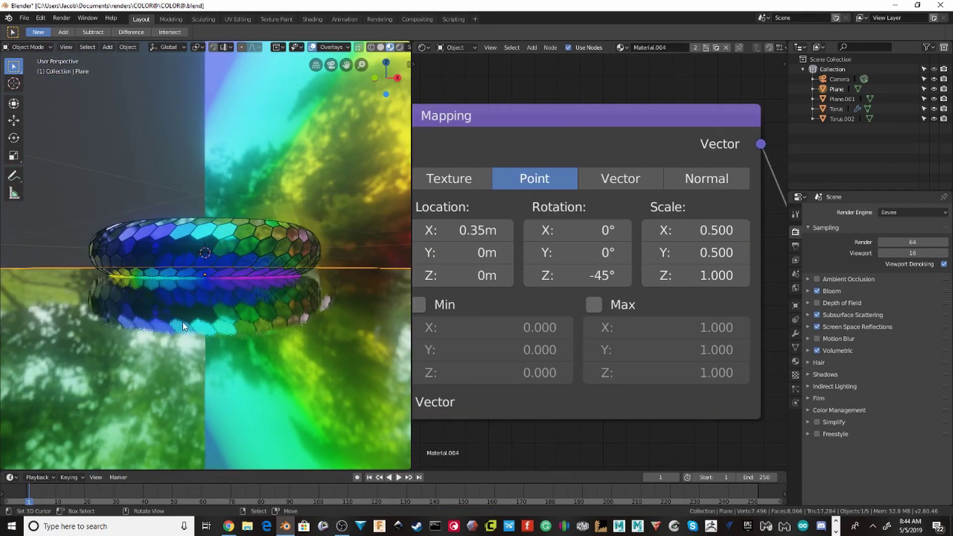
{"action": "scroll", "coordinate": [159, 323], "scroll_direction": "up", "scroll_amount": 2}
{"action": "key", "text": "g"}
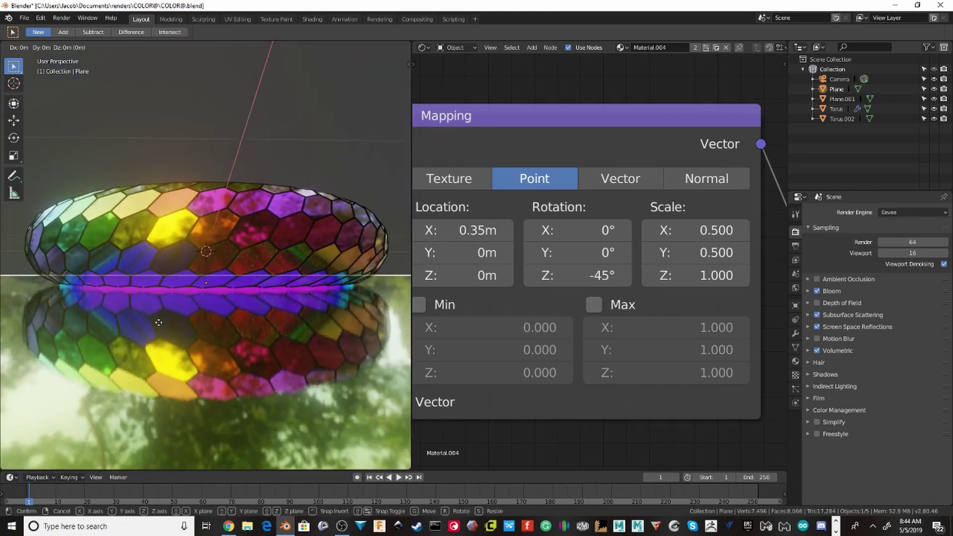
{"action": "key", "text": "z"}
{"action": "left_click", "coordinate": [157, 324]}
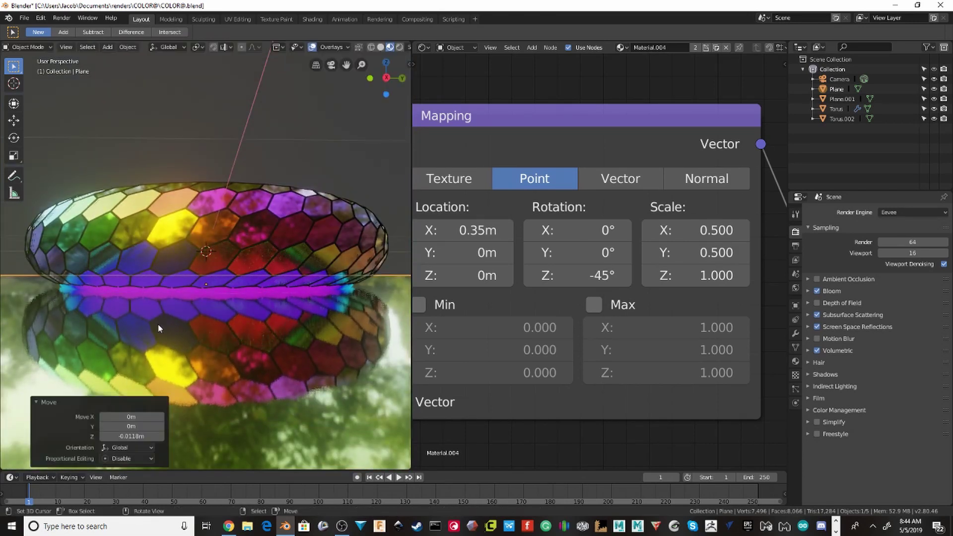
Set the torus material's Emission Strength to 5 and return to the camera view.
{"action": "left_click", "coordinate": [168, 292]}
{"action": "scroll", "coordinate": [655, 293], "scroll_direction": "down", "scroll_amount": 5}
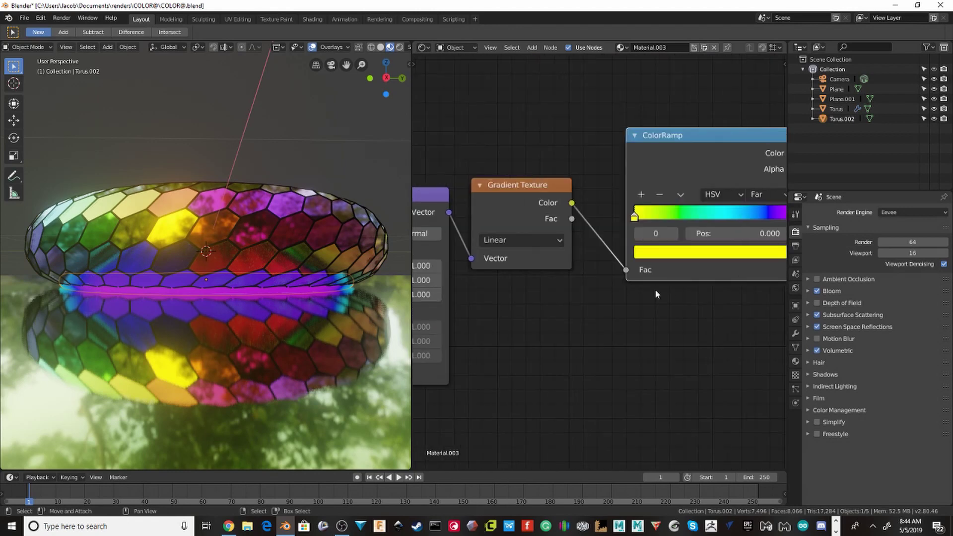
{"action": "scroll", "coordinate": [654, 294], "scroll_direction": "down", "scroll_amount": 8, "text": "ctrl"}
{"action": "left_click", "coordinate": [568, 202]}
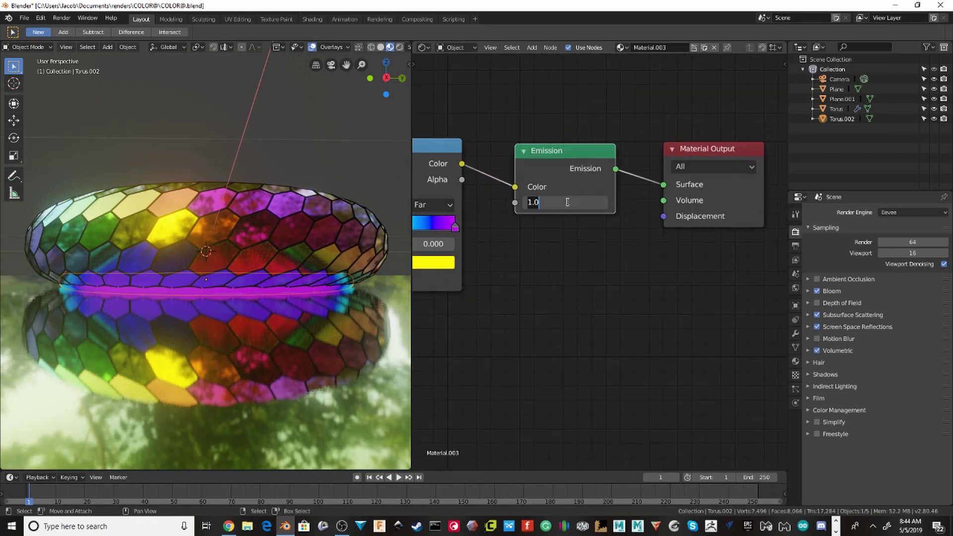
{"action": "type", "text": "5"}
{"action": "key", "text": "Return"}
{"action": "key", "text": "KP_0"}
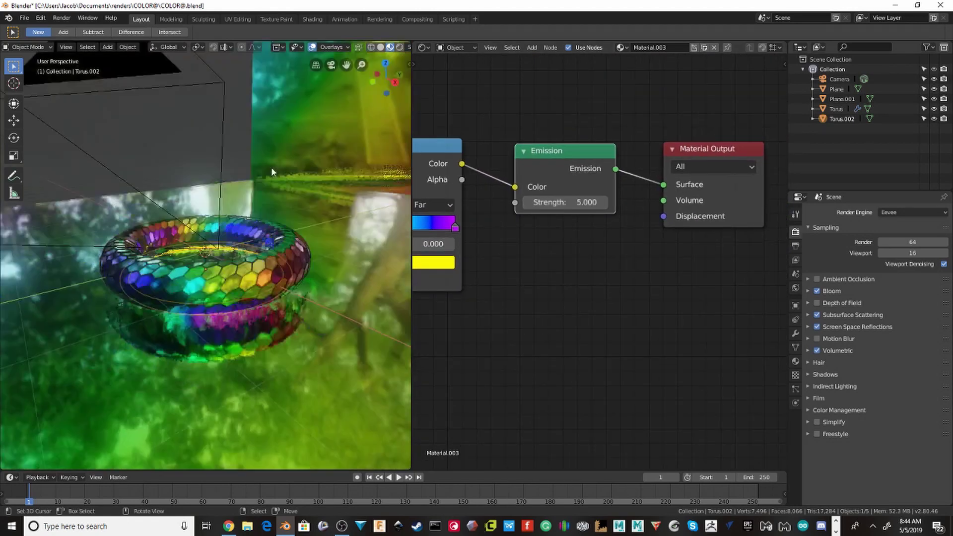
Set the floor material's Roughness to 0.190 and save the file.
{"action": "left_click", "coordinate": [213, 154]}
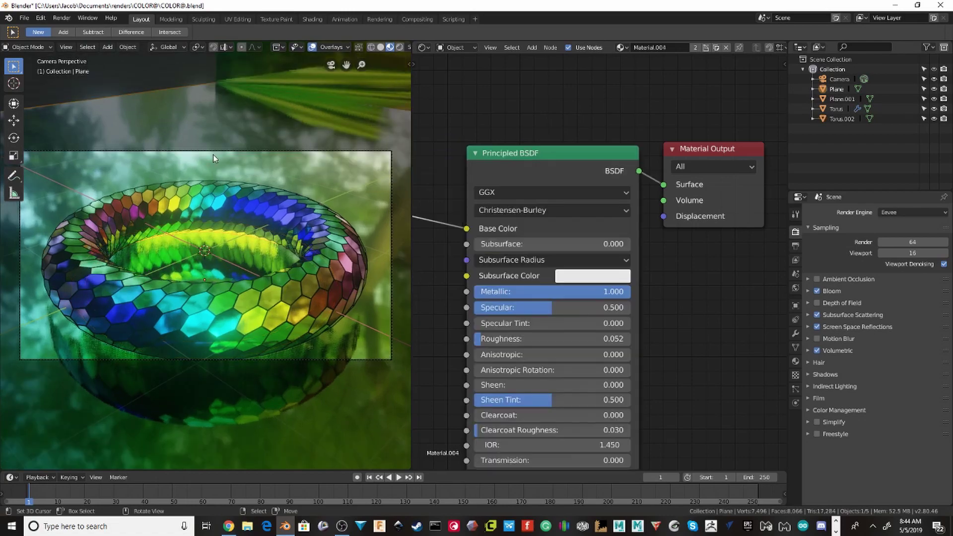
{"action": "middle_click_drag", "start_coordinate": [213, 154], "coordinate": [187, 191]}
{"action": "key", "text": "ctrl+s"}
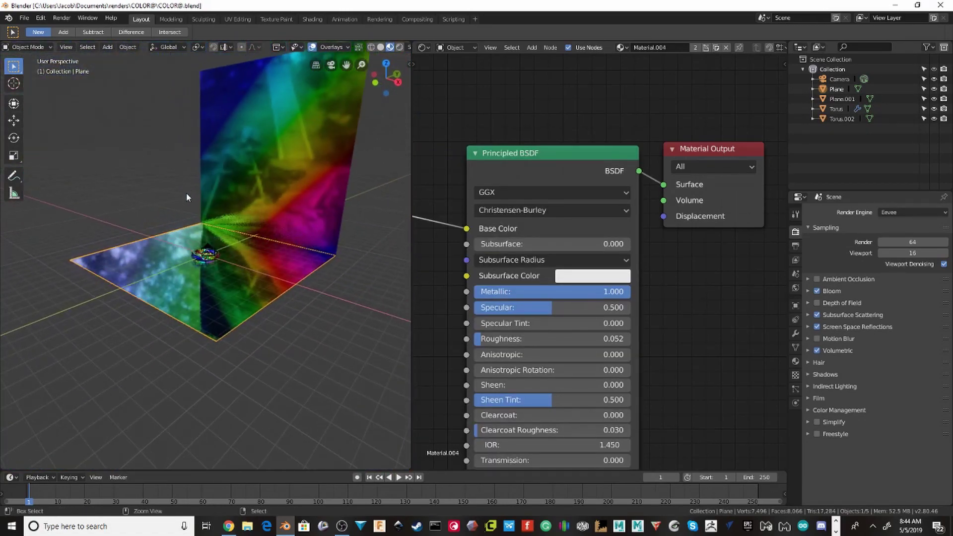
{"action": "scroll", "coordinate": [189, 226], "scroll_direction": "up", "scroll_amount": 5}
{"action": "scroll", "coordinate": [194, 221], "scroll_direction": "down", "scroll_amount": 5}
{"action": "scroll", "coordinate": [415, 225], "scroll_direction": "down", "scroll_amount": 2}
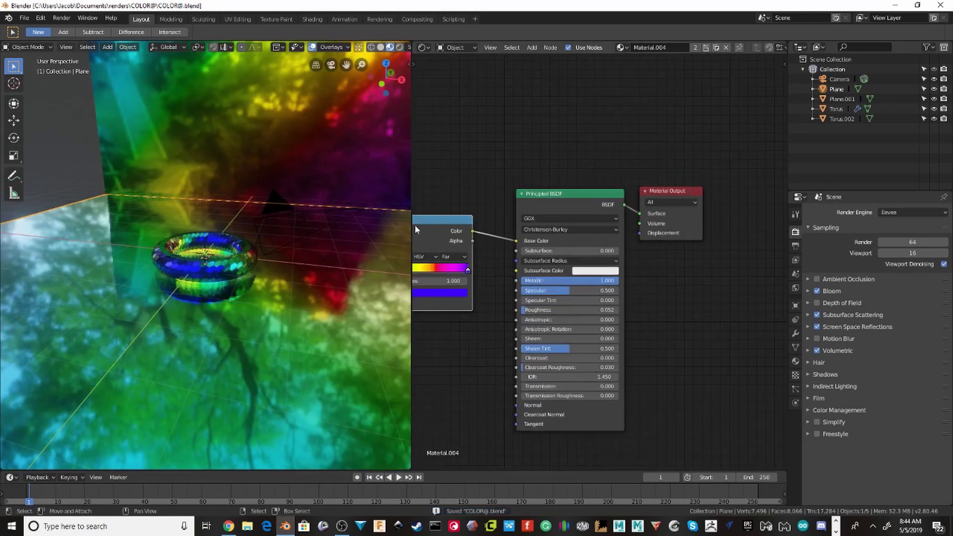
{"action": "scroll", "coordinate": [354, 196], "scroll_direction": "down", "scroll_amount": 2}
{"action": "scroll", "coordinate": [355, 196], "scroll_direction": "down", "scroll_amount": 3}
{"action": "scroll", "coordinate": [479, 259], "scroll_direction": "up", "scroll_amount": 4}
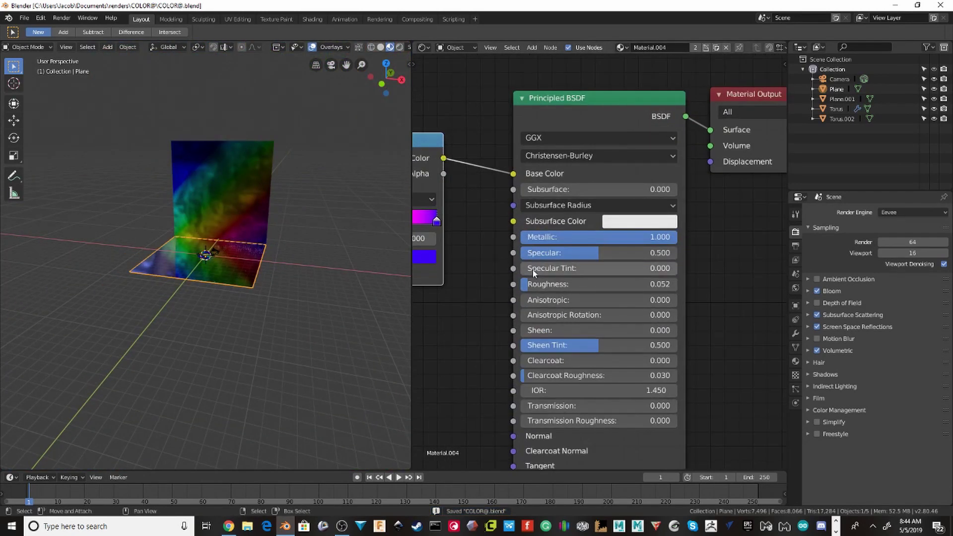
{"action": "left_click_drag", "start_coordinate": [530, 284], "coordinate": [549, 284]}
{"action": "key", "text": "KP_0"}
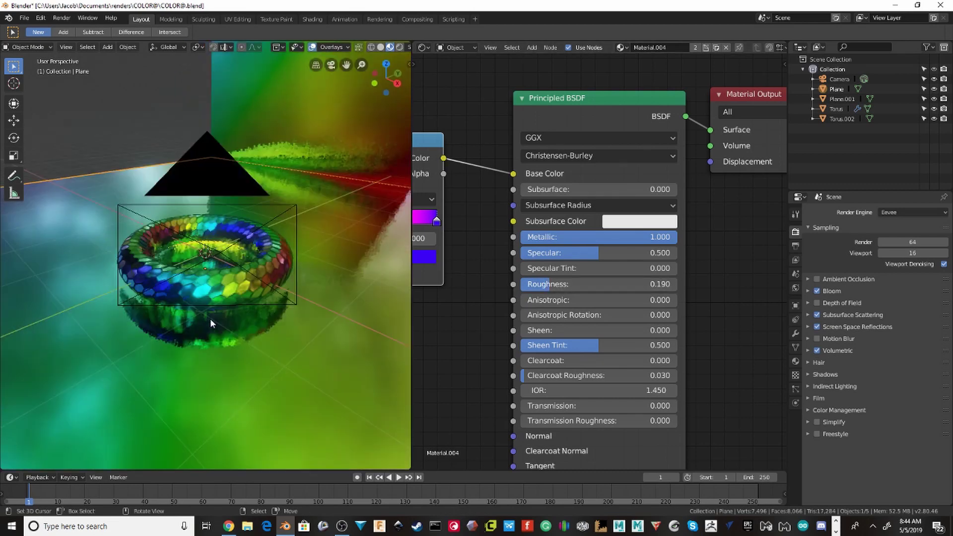
{"action": "scroll", "coordinate": [211, 312], "scroll_direction": "up", "scroll_amount": 2}
{"action": "key", "text": "ctrl+s"}
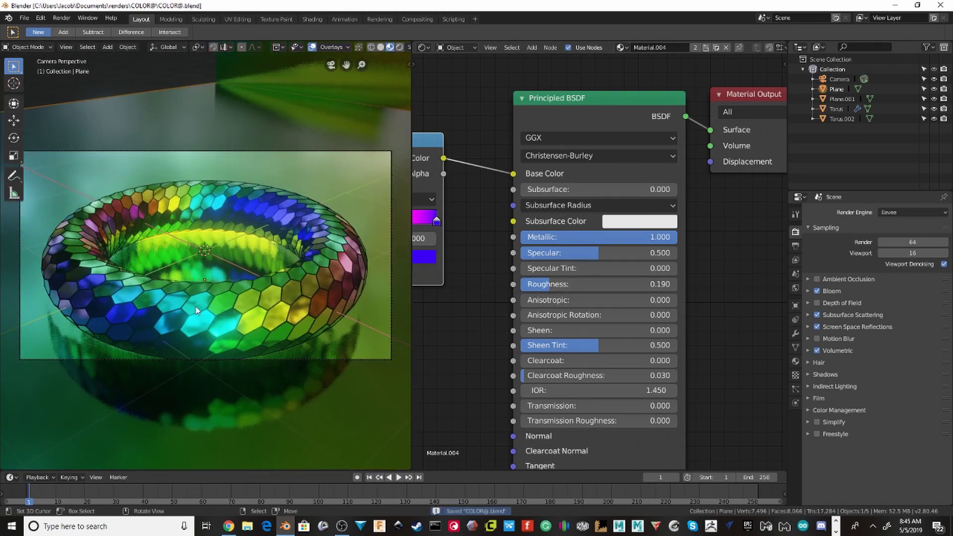
Save again, return to the camera view of the torus, and render the frame with F12.
{"action": "scroll", "coordinate": [164, 222], "scroll_direction": "up", "scroll_amount": 1}
{"action": "left_click", "coordinate": [276, 197]}
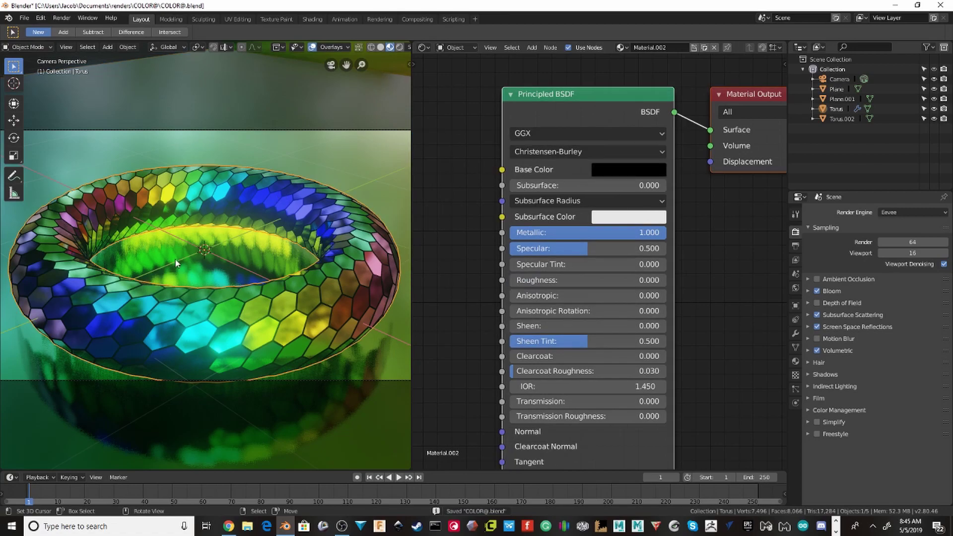
{"action": "middle_click_drag", "start_coordinate": [175, 260], "coordinate": [191, 247]}
{"action": "scroll", "coordinate": [255, 241], "scroll_direction": "up", "scroll_amount": 3}
{"action": "scroll", "coordinate": [160, 254], "scroll_direction": "down", "scroll_amount": 3}
{"action": "key", "text": "ctrl+s"}
{"action": "scroll", "coordinate": [191, 246], "scroll_direction": "down", "scroll_amount": 2}
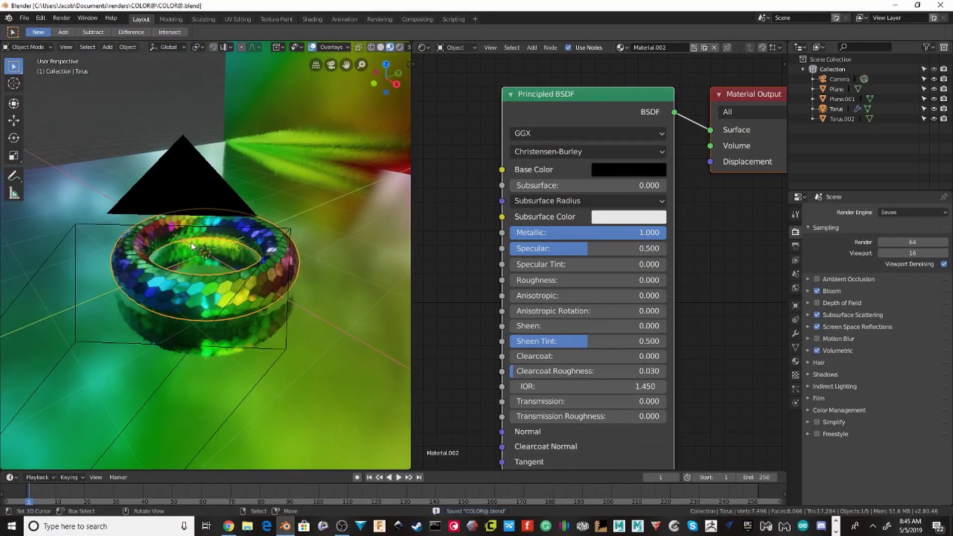
{"action": "key", "text": "KP_0"}
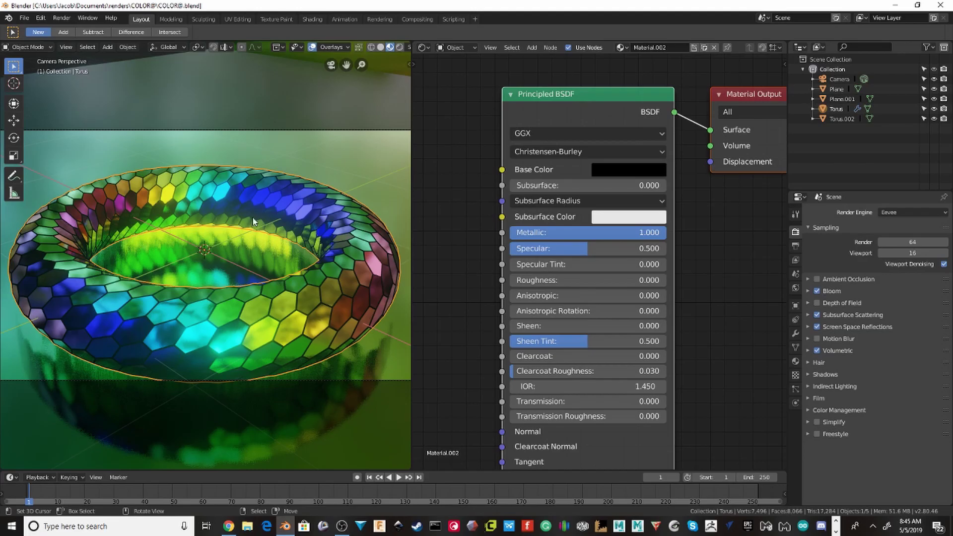
{"action": "key", "text": "F12"}
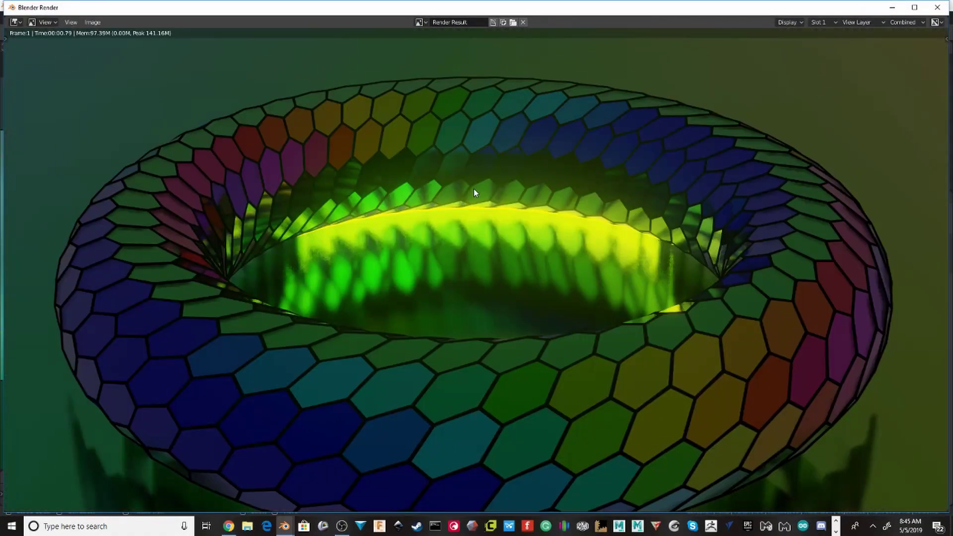
Inspect the render result, close the Render window, and orbit the viewport to a low angle.
{"action": "scroll", "coordinate": [473, 190], "scroll_direction": "down", "scroll_amount": 3}
{"action": "scroll", "coordinate": [390, 181], "scroll_direction": "up", "scroll_amount": 2}
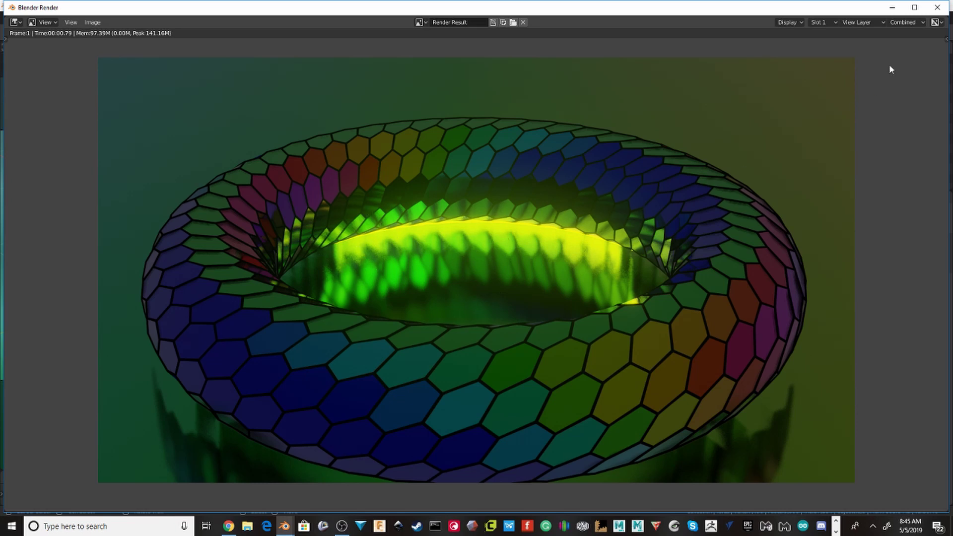
{"action": "left_click", "coordinate": [933, 10]}
{"action": "scroll", "coordinate": [248, 294], "scroll_direction": "down", "scroll_amount": 3}
{"action": "middle_click_drag", "start_coordinate": [249, 294], "coordinate": [309, 282]}
{"action": "scroll", "coordinate": [308, 287], "scroll_direction": "up", "scroll_amount": 1}
Feed an Environment Texture loaded with approaching_storm_2k.hdr into the World Background Color.
{"action": "left_click", "coordinate": [796, 288]}
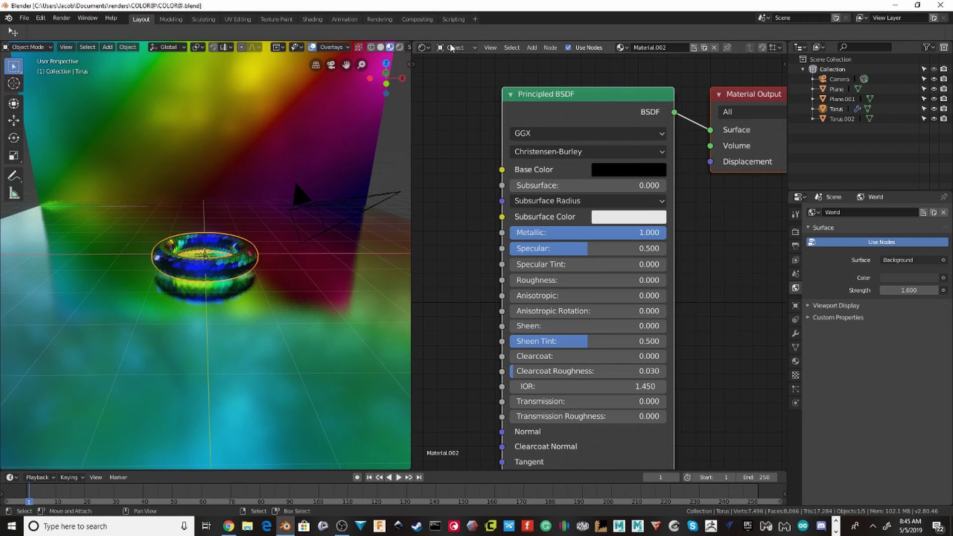
{"action": "left_click", "coordinate": [481, 73]}
{"action": "middle_click_drag", "start_coordinate": [571, 211], "coordinate": [641, 273]}
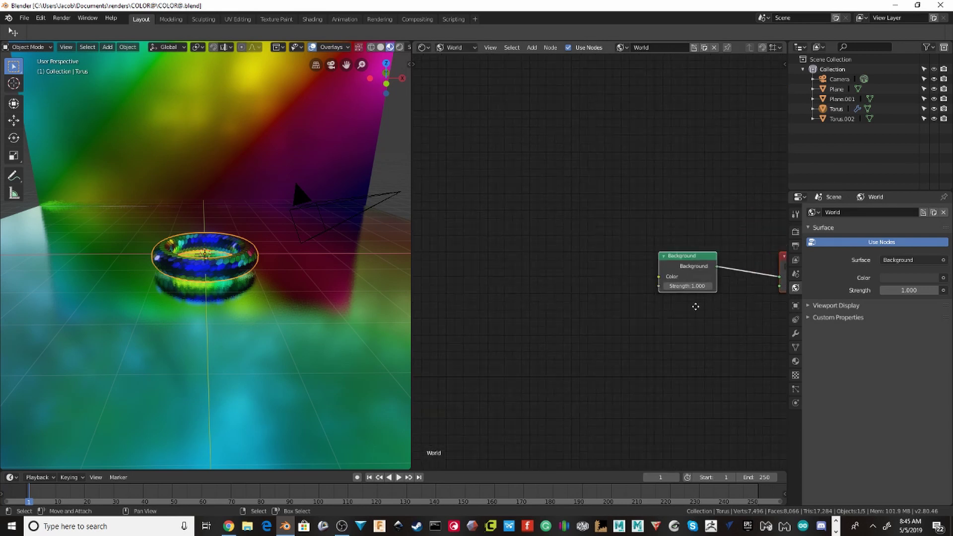
{"action": "scroll", "coordinate": [640, 273], "scroll_direction": "up", "scroll_amount": 3}
{"action": "key", "text": "shift+a"}
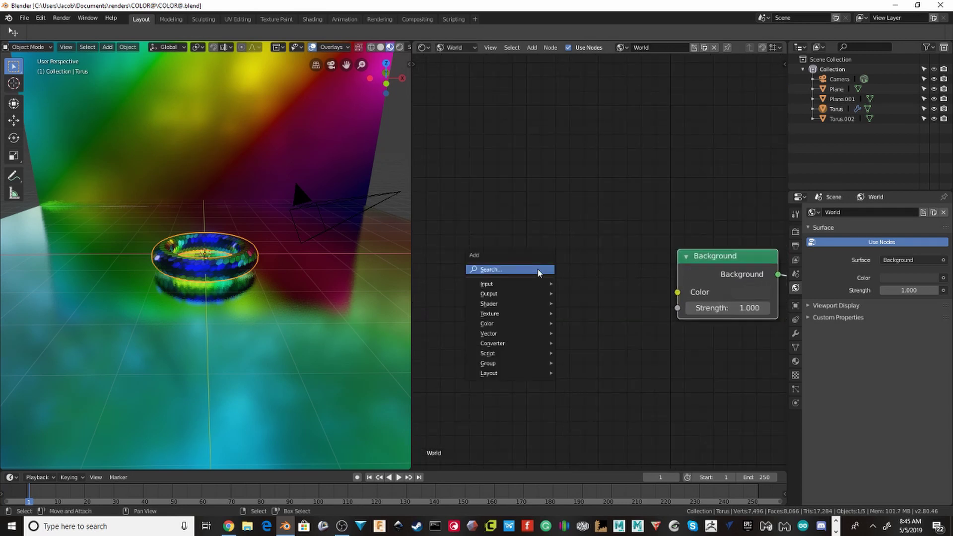
{"action": "left_click", "coordinate": [538, 271]}
{"action": "type", "text": "en"}
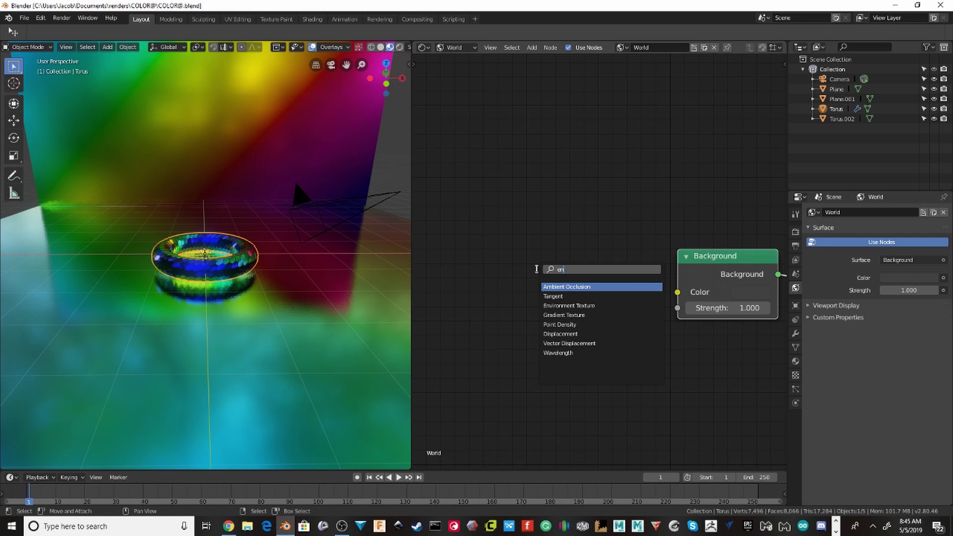
{"action": "left_click", "coordinate": [585, 306]}
{"action": "left_click_drag", "start_coordinate": [646, 285], "coordinate": [678, 292]}
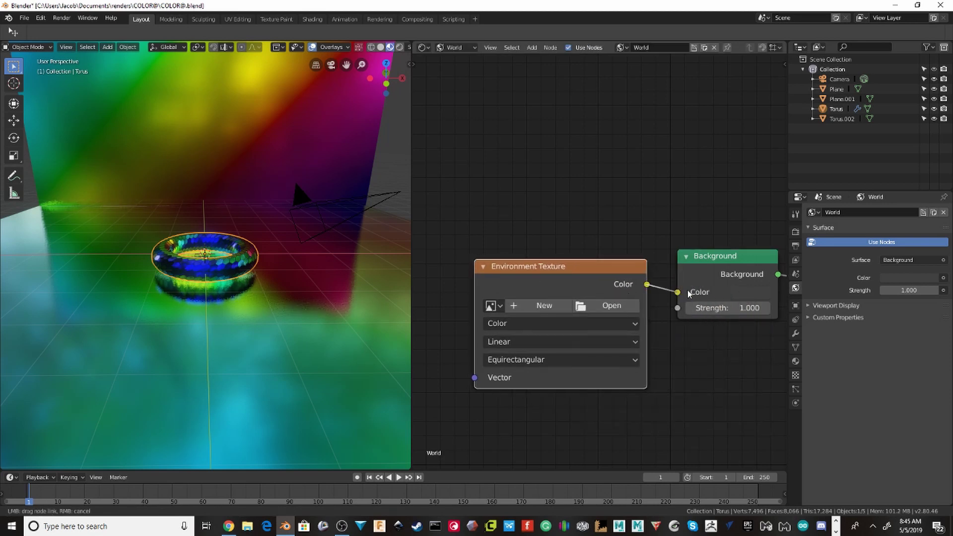
{"action": "left_click", "coordinate": [588, 311]}
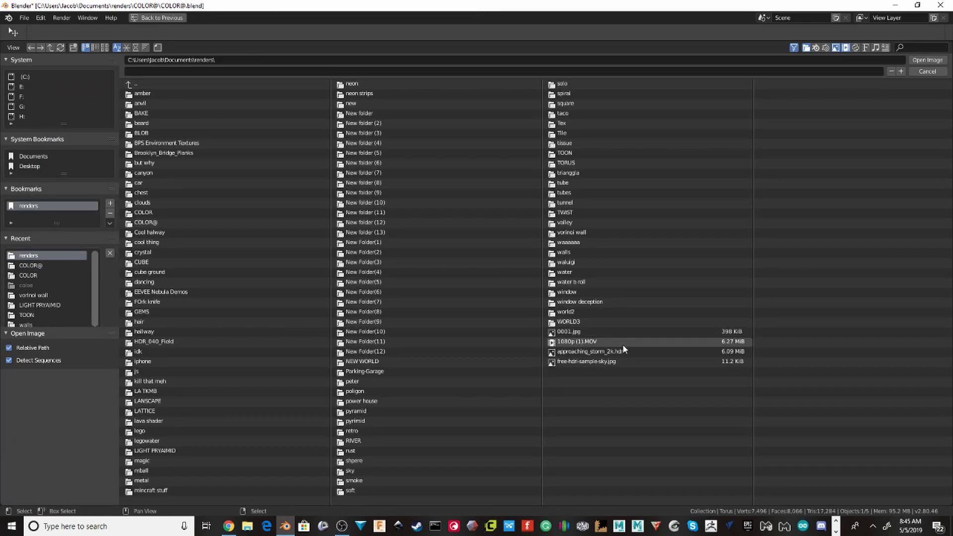
{"action": "double_click", "coordinate": [626, 351]}
Add a Mapping node to the left of the Environment Texture.
{"action": "scroll", "coordinate": [583, 290], "scroll_direction": "down", "scroll_amount": 2}
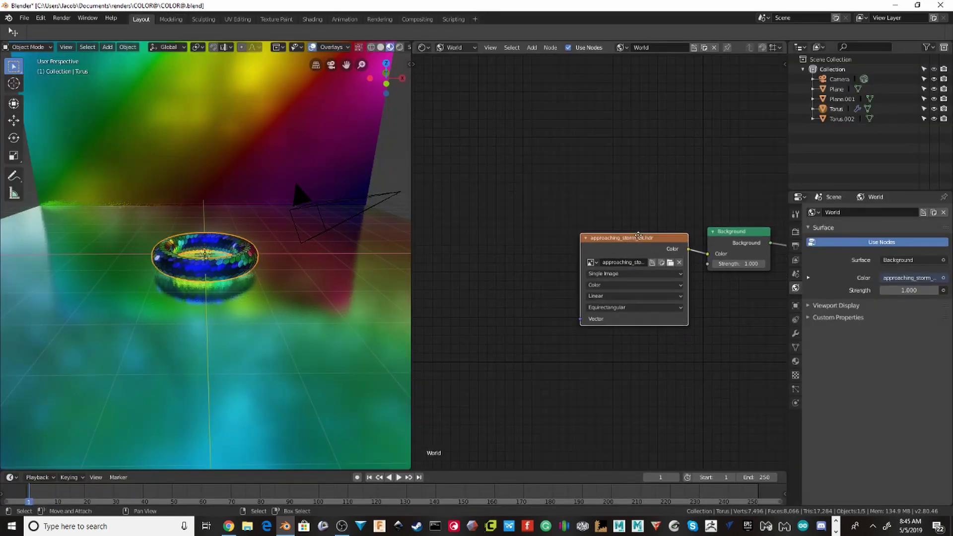
{"action": "scroll", "coordinate": [571, 258], "scroll_direction": "up", "scroll_amount": 3}
{"action": "scroll", "coordinate": [569, 233], "scroll_direction": "down", "scroll_amount": 4}
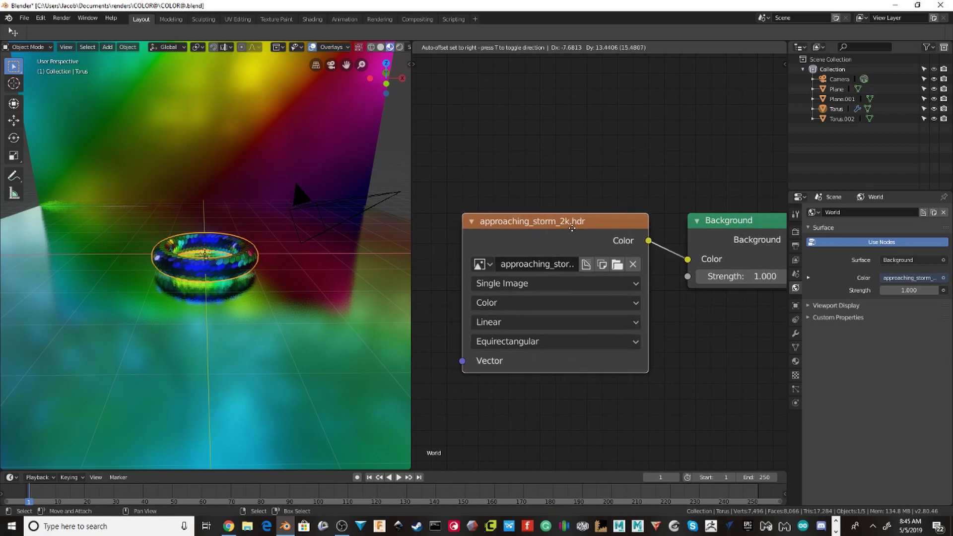
{"action": "middle_click_drag", "start_coordinate": [296, 219], "coordinate": [317, 206]}
{"action": "scroll", "coordinate": [487, 300], "scroll_direction": "up", "scroll_amount": 4}
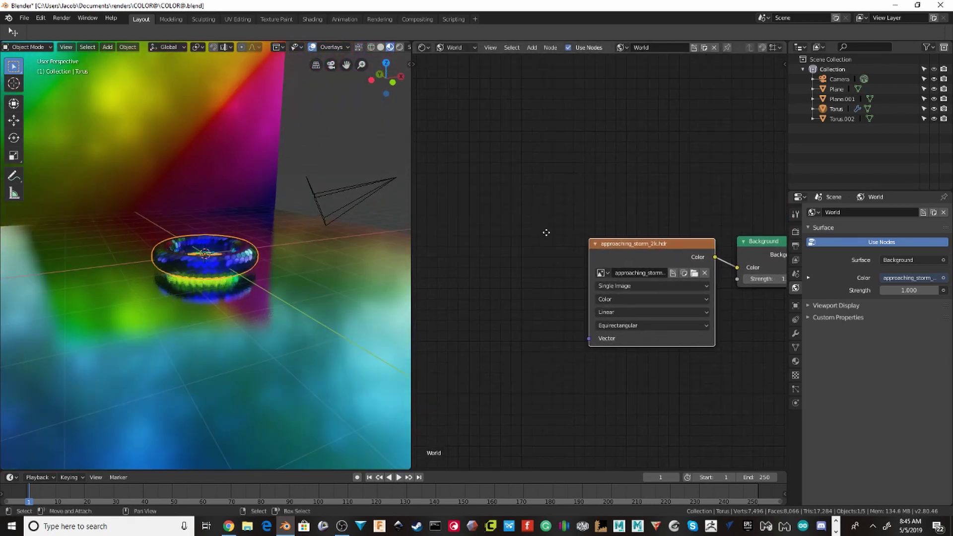
{"action": "scroll", "coordinate": [486, 301], "scroll_direction": "down", "scroll_amount": 2}
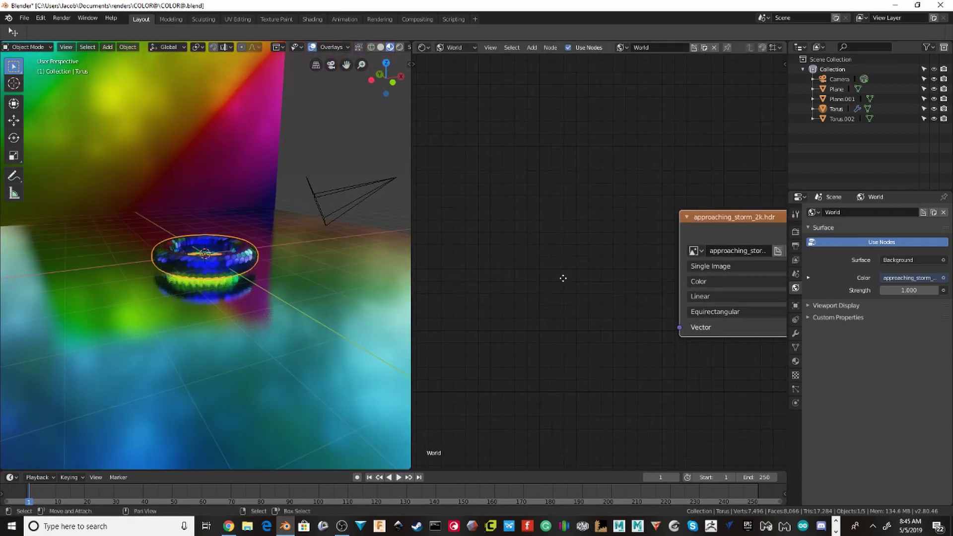
{"action": "key", "text": "shift+a"}
{"action": "left_click", "coordinate": [599, 274]}
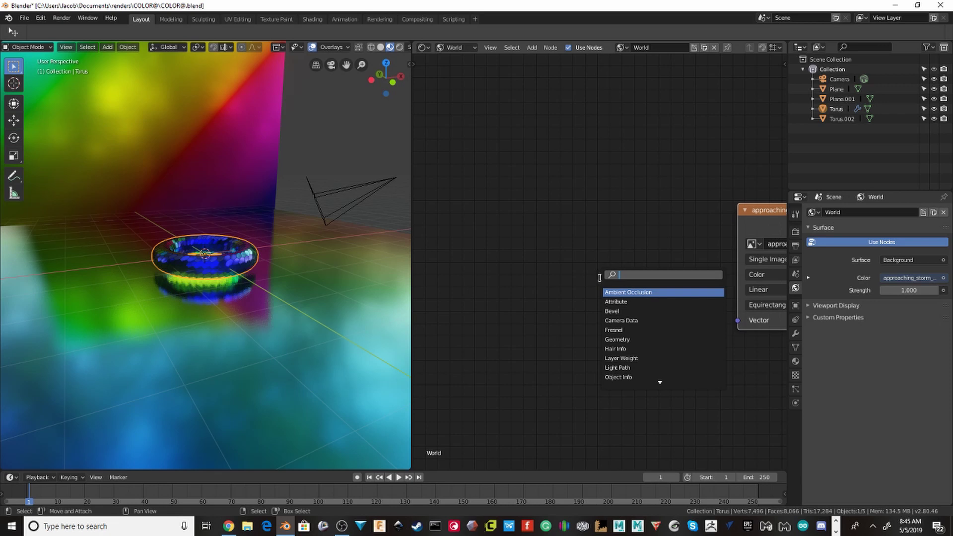
{"action": "type", "text": "mapp"}
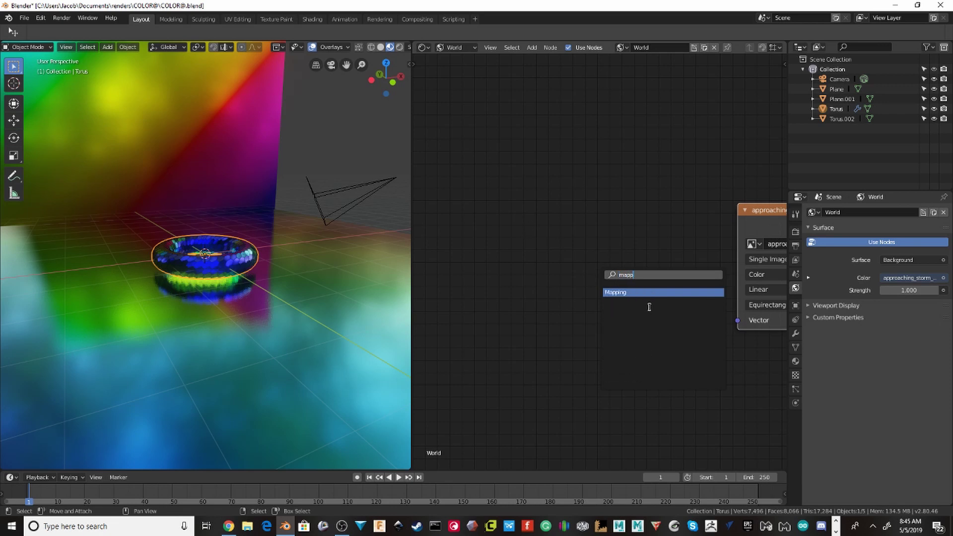
{"action": "key", "text": "Return"}
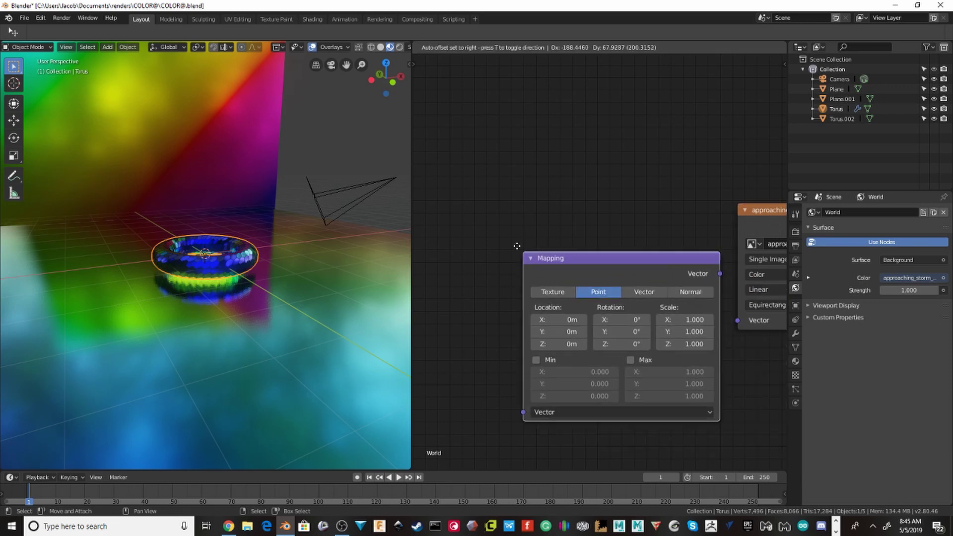
{"action": "left_click", "coordinate": [655, 259]}
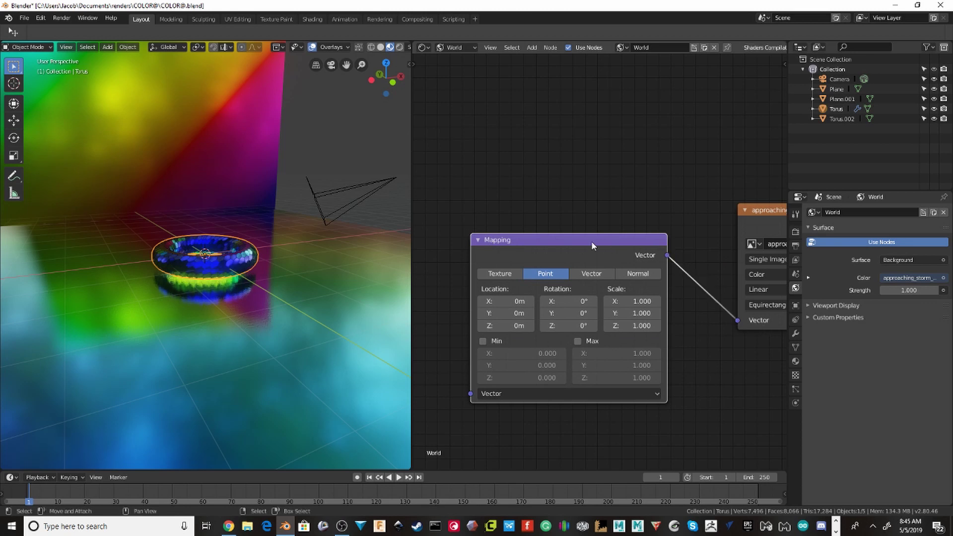
{"action": "scroll", "coordinate": [591, 240], "scroll_direction": "down", "scroll_amount": 1}
Add a Texture Coordinate node, link its Object output to Mapping Vector, and save.
{"action": "key", "text": "shift+a"}
{"action": "left_click", "coordinate": [489, 248]}
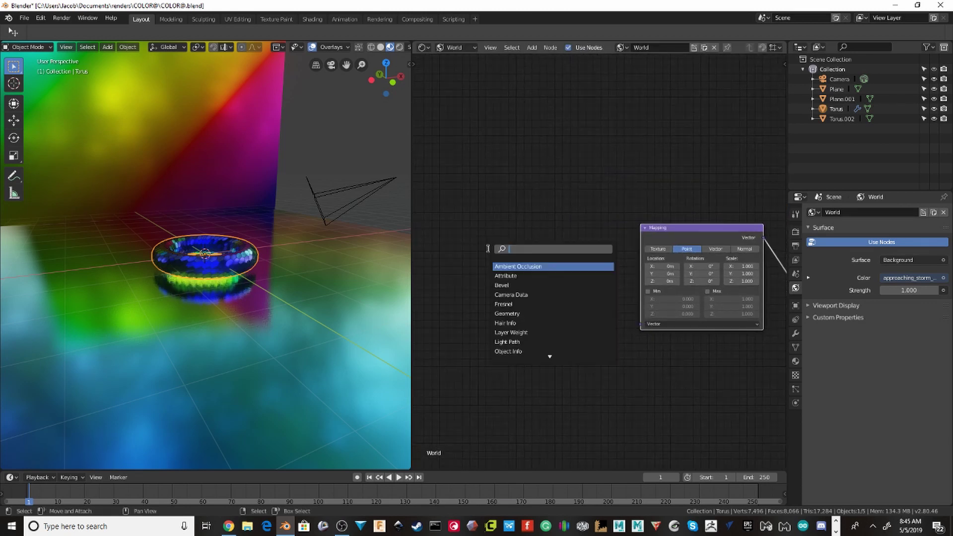
{"action": "type", "text": "textu"}
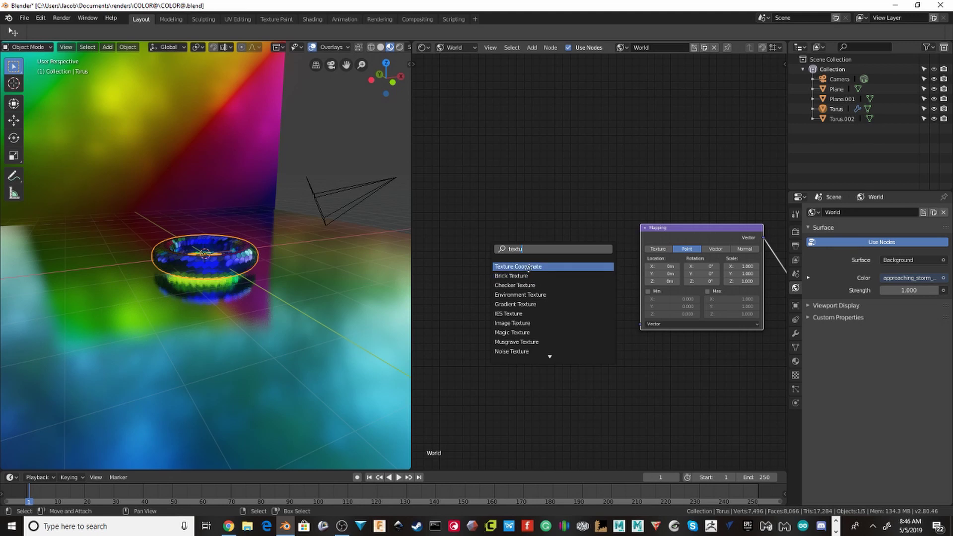
{"action": "key", "text": "Return"}
{"action": "left_click", "coordinate": [546, 264]}
{"action": "left_click_drag", "start_coordinate": [573, 272], "coordinate": [646, 326]}
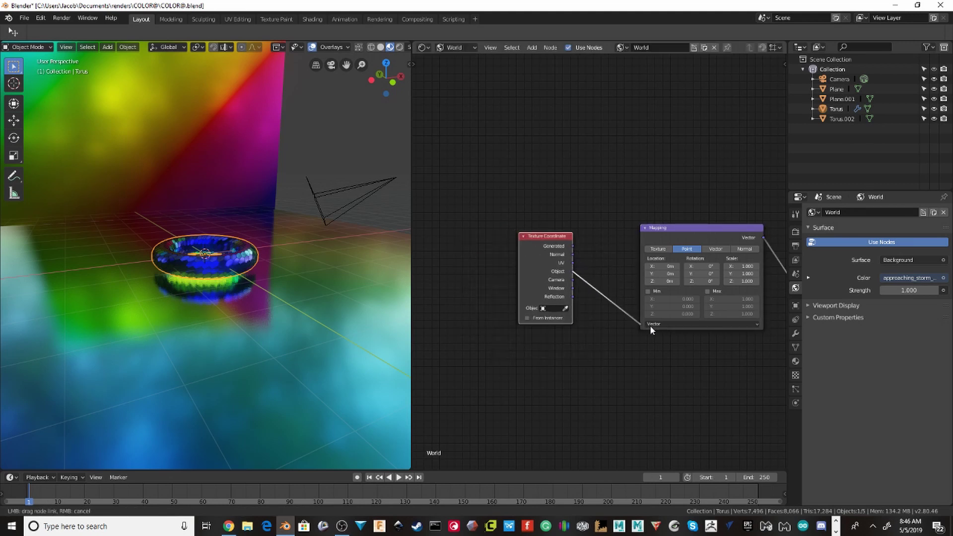
{"action": "left_click_drag", "start_coordinate": [543, 249], "coordinate": [575, 248]}
{"action": "key", "text": "ctrl+s"}
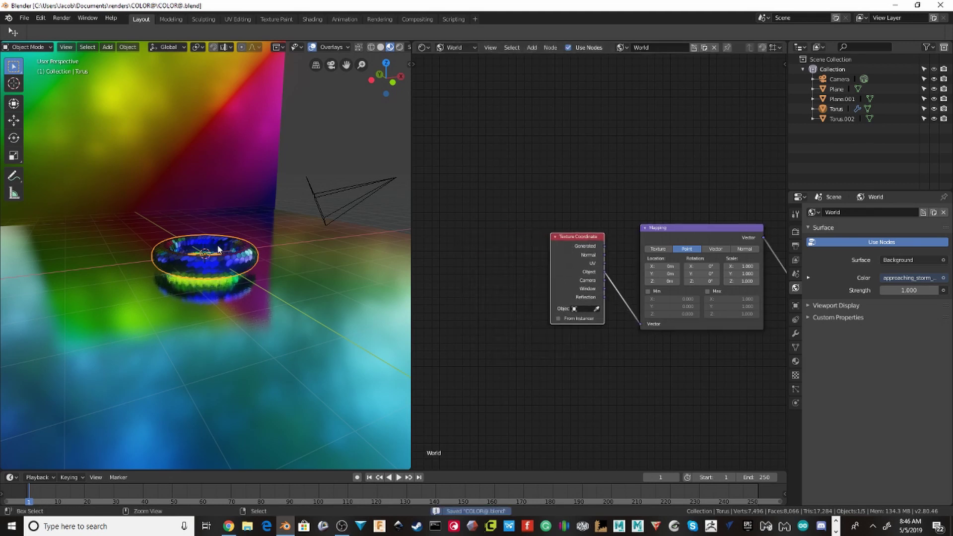
Switch the viewport to Rendered shading to preview the HDR backdrop, then return to camera view.
{"action": "left_click", "coordinate": [400, 47]}
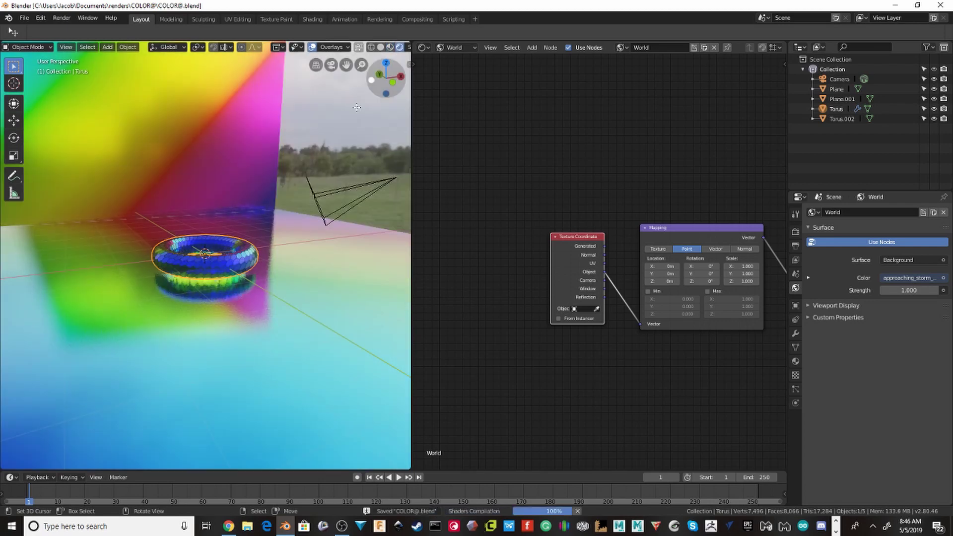
{"action": "mouse_move", "coordinate": [223, 199]}
{"action": "middle_mouse_down"}
{"action": "mouse_move", "coordinate": [234, 209]}
{"action": "mouse_move", "coordinate": [209, 206]}
{"action": "middle_mouse_up"}
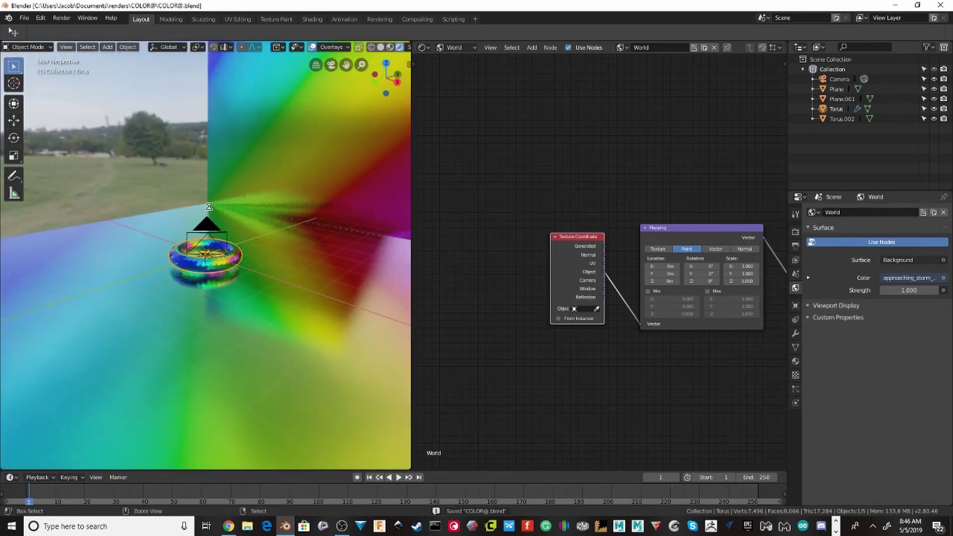
{"action": "key", "text": "KP_0"}
{"action": "scroll", "coordinate": [207, 201], "scroll_direction": "down", "scroll_amount": 2}
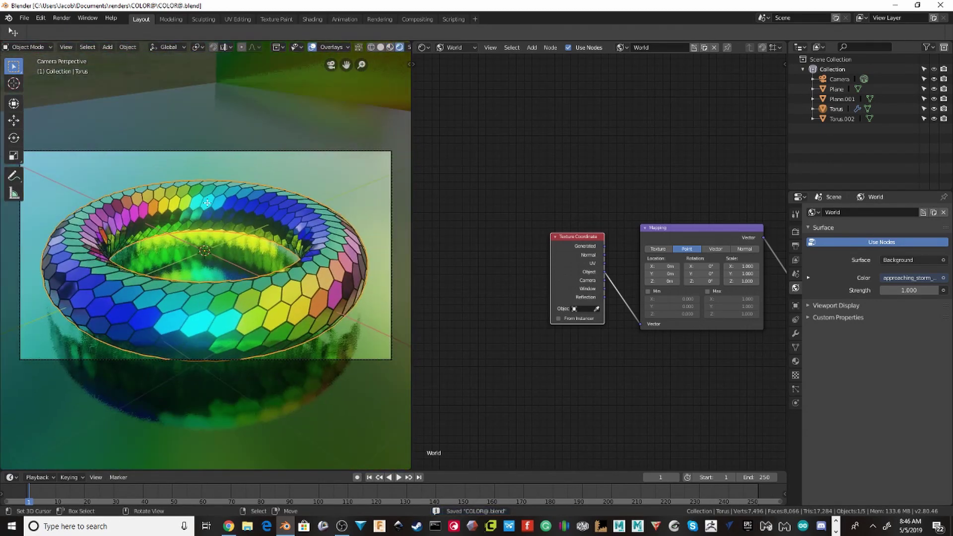
Render the frame with the new HDR lighting and close the Render window.
{"action": "key", "text": "F12"}
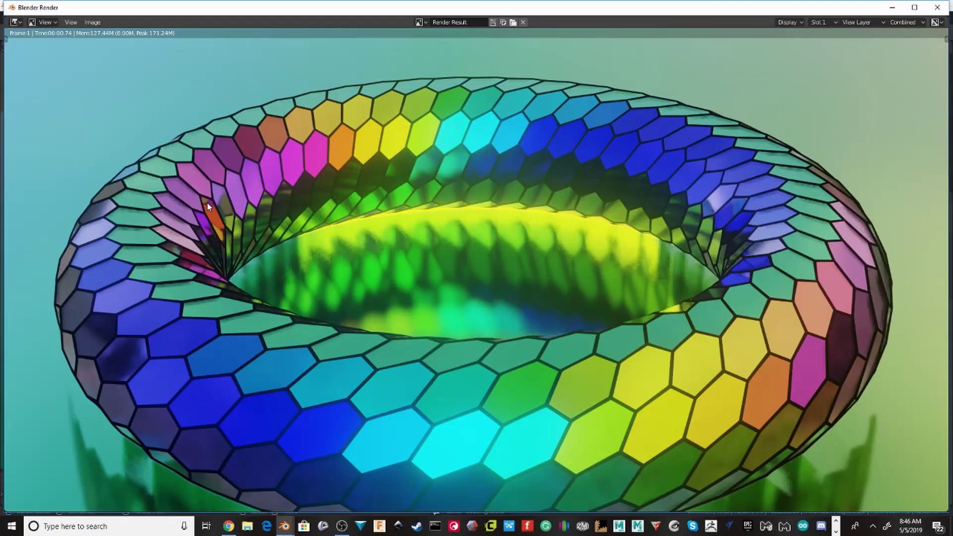
{"action": "scroll", "coordinate": [49, 171], "scroll_direction": "down", "scroll_amount": 5}
{"action": "scroll", "coordinate": [49, 170], "scroll_direction": "up", "scroll_amount": 4}
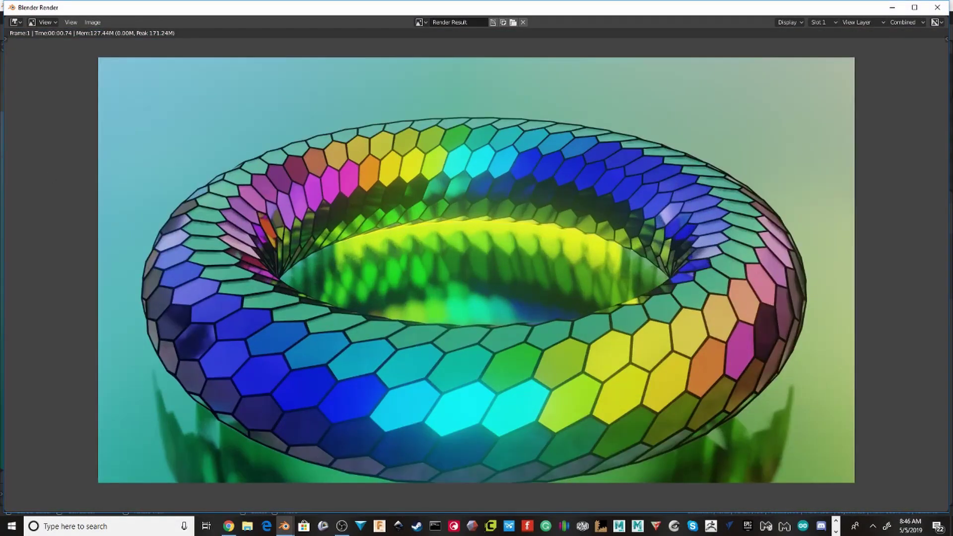
{"action": "left_click", "coordinate": [936, 8]}
{"action": "scroll", "coordinate": [239, 185], "scroll_direction": "up", "scroll_amount": 3}
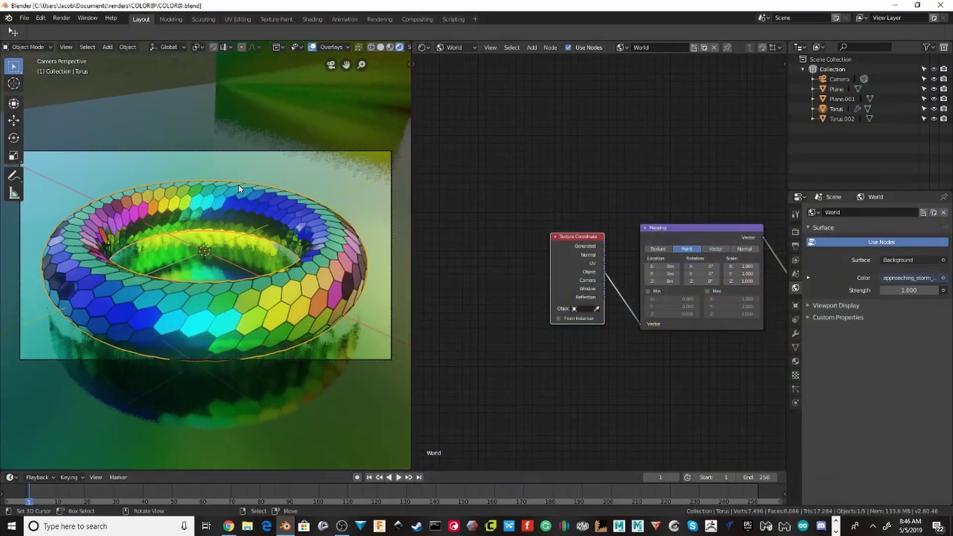
{"action": "scroll", "coordinate": [238, 185], "scroll_direction": "down", "scroll_amount": 3}
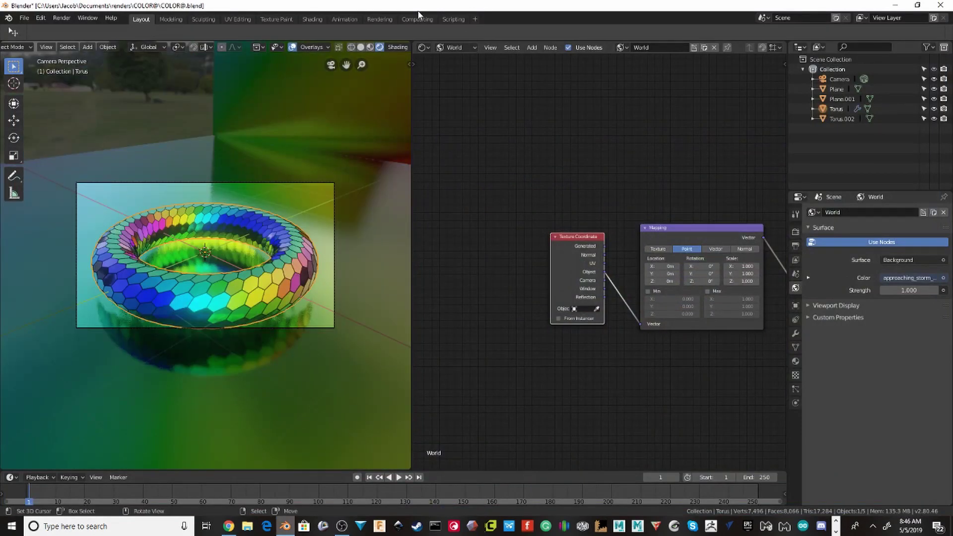
Open the Compositing workspace, enable Use Nodes, and move the Composite node right.
{"action": "left_click", "coordinate": [417, 19]}
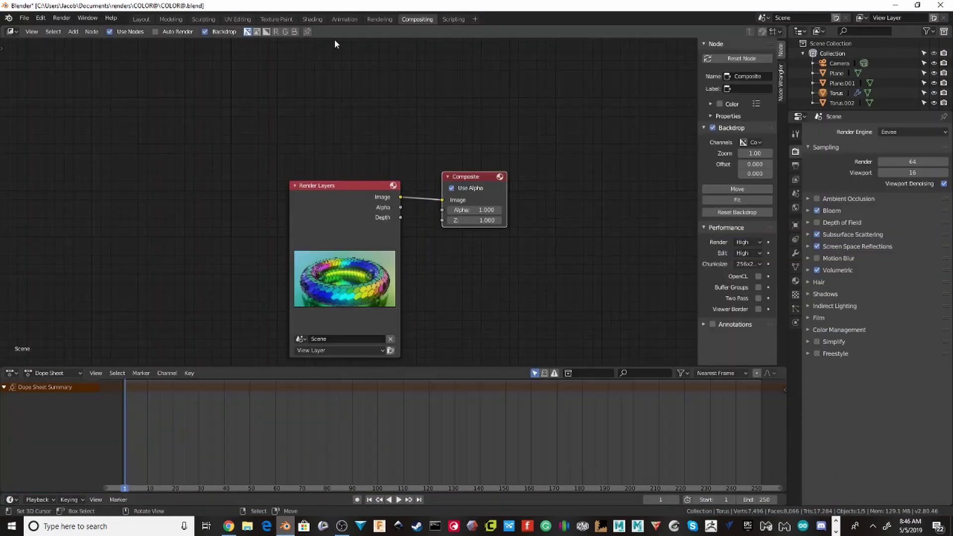
{"action": "left_click", "coordinate": [116, 33]}
{"action": "middle_click_drag", "start_coordinate": [185, 64], "coordinate": [124, 75]}
{"action": "scroll", "coordinate": [306, 157], "scroll_direction": "up", "scroll_amount": 1}
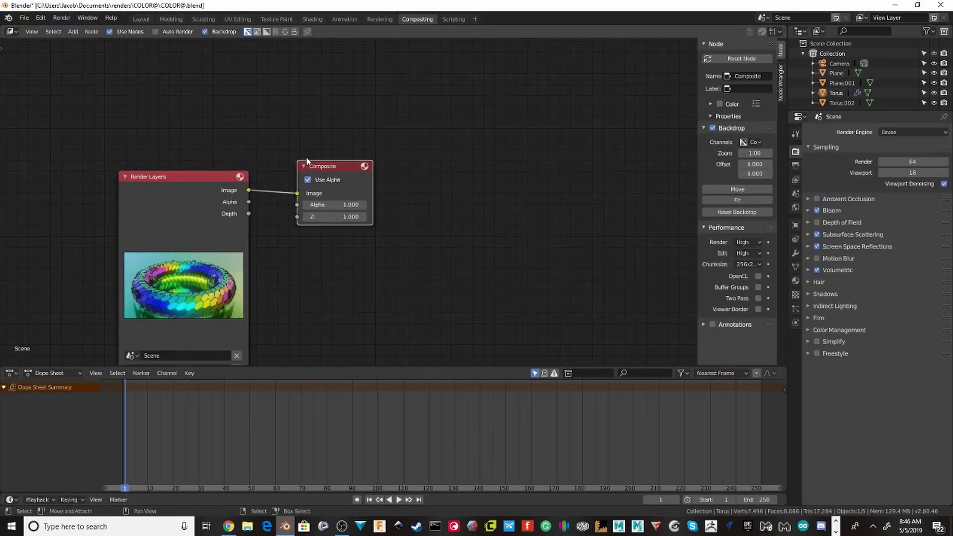
{"action": "left_click_drag", "start_coordinate": [324, 174], "coordinate": [485, 177]}
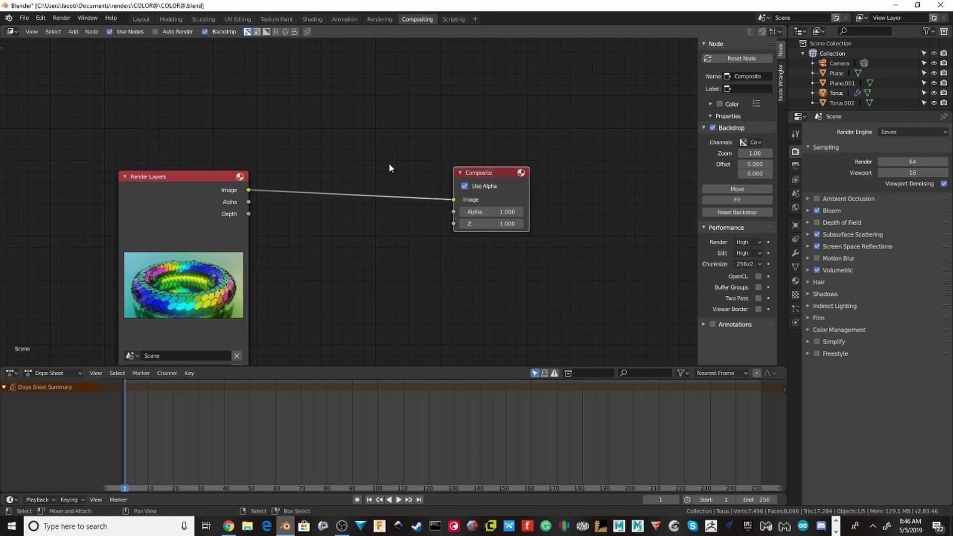
Add a Viewer node and connect the Render Layers Image output to it.
{"action": "key", "text": "shift+a"}
{"action": "left_click", "coordinate": [411, 160]}
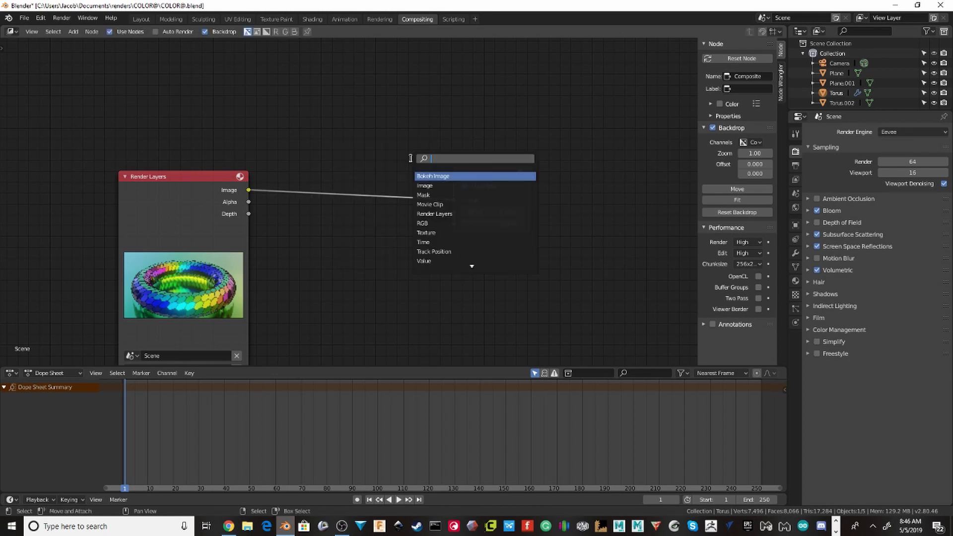
{"action": "type", "text": "ve"}
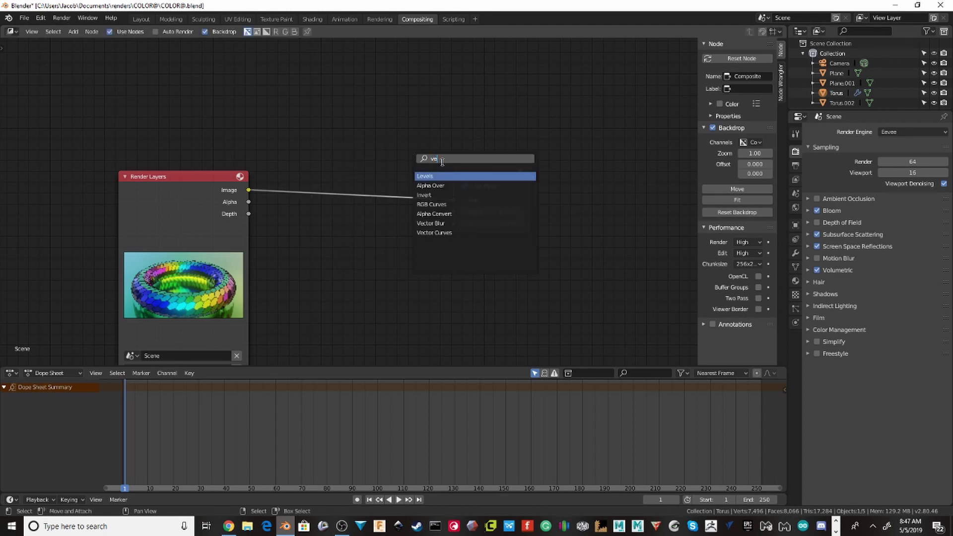
{"action": "key", "text": "BackSpace"}
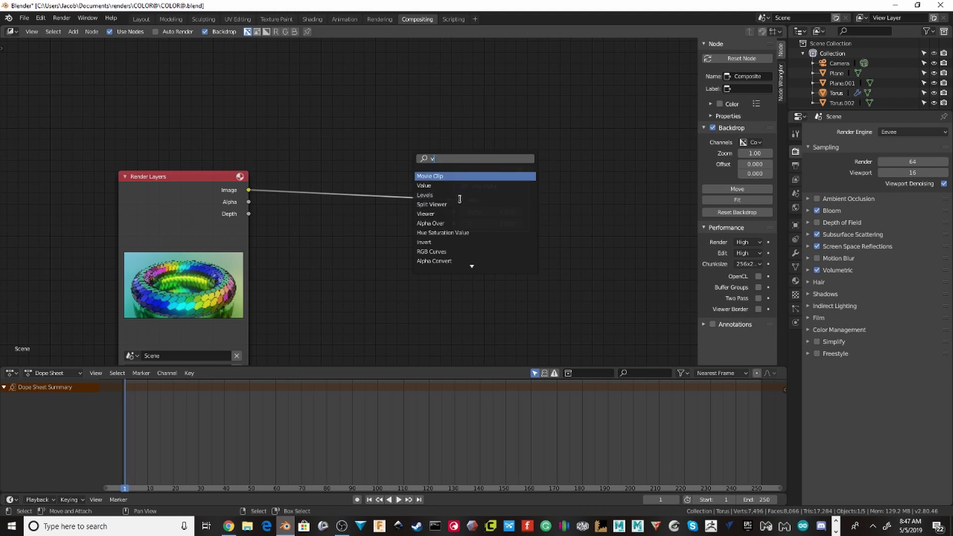
{"action": "type", "text": "iew"}
{"action": "left_click", "coordinate": [449, 195]}
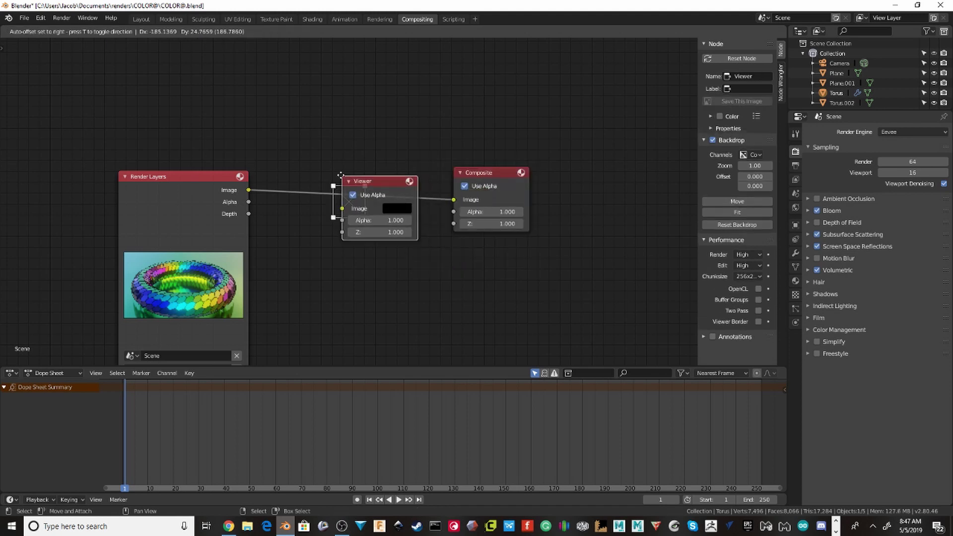
{"action": "left_click", "coordinate": [367, 173]}
{"action": "left_click_drag", "start_coordinate": [487, 172], "coordinate": [593, 175]}
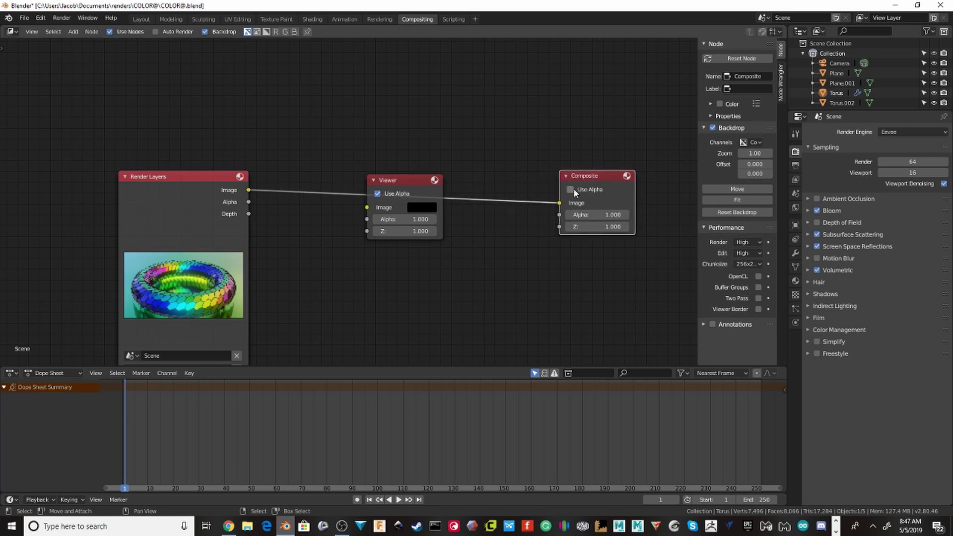
{"action": "left_click_drag", "start_coordinate": [560, 202], "coordinate": [447, 178]}
Set the backdrop zoom to 0.5 and reposition the Viewer node.
{"action": "scroll", "coordinate": [514, 170], "scroll_direction": "down", "scroll_amount": 1}
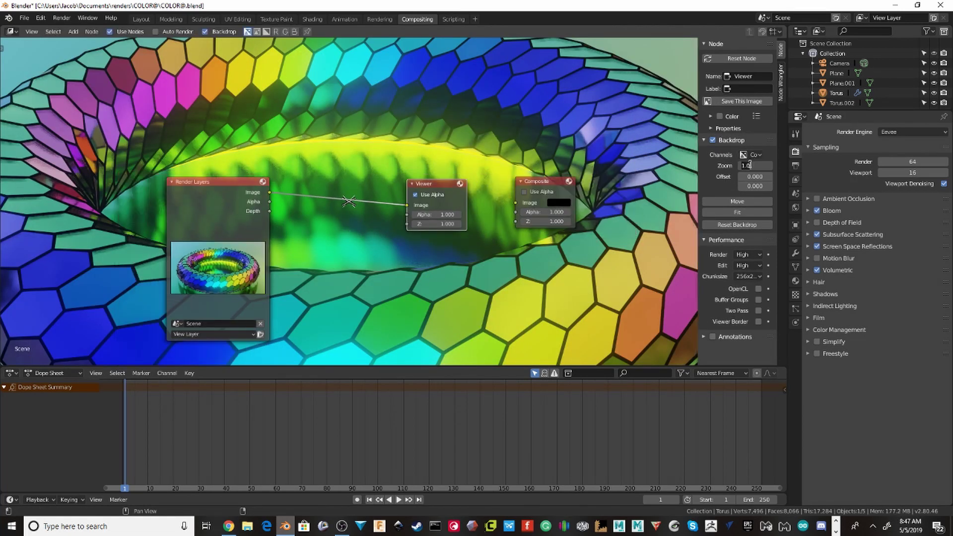
{"action": "type", "text": "0.5"}
{"action": "key", "text": "Return"}
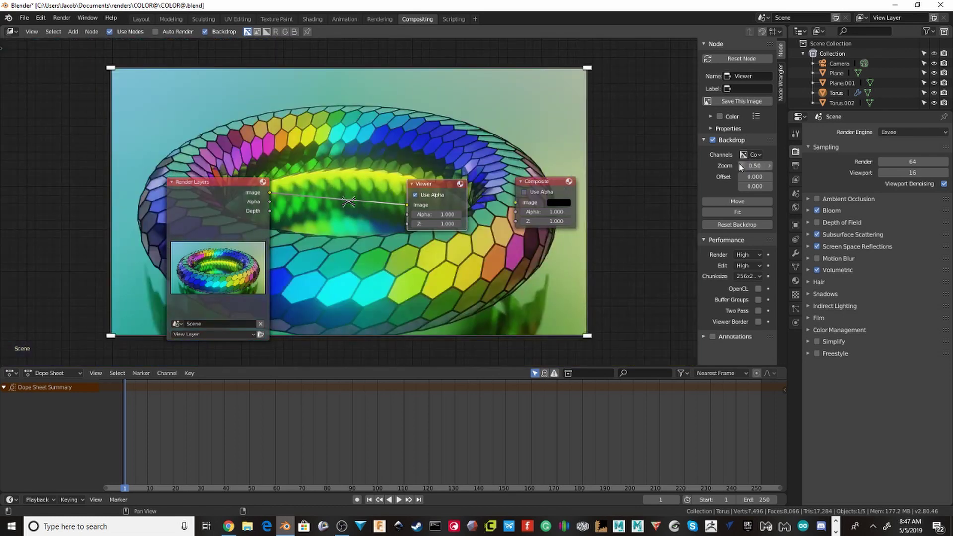
{"action": "scroll", "coordinate": [499, 177], "scroll_direction": "up", "scroll_amount": 1}
{"action": "left_click_drag", "start_coordinate": [445, 168], "coordinate": [479, 160]}
Insert a Glare node between Render Layers and Viewer with quality set to High.
{"action": "key", "text": "shift+a"}
{"action": "left_click", "coordinate": [362, 154]}
{"action": "type", "text": "g"}
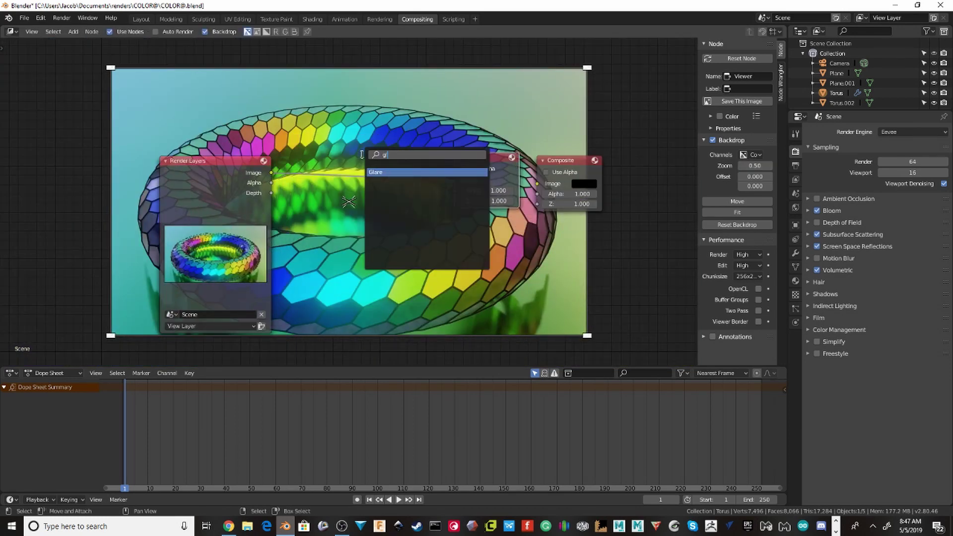
{"action": "key", "text": "Return"}
{"action": "left_click", "coordinate": [325, 143]}
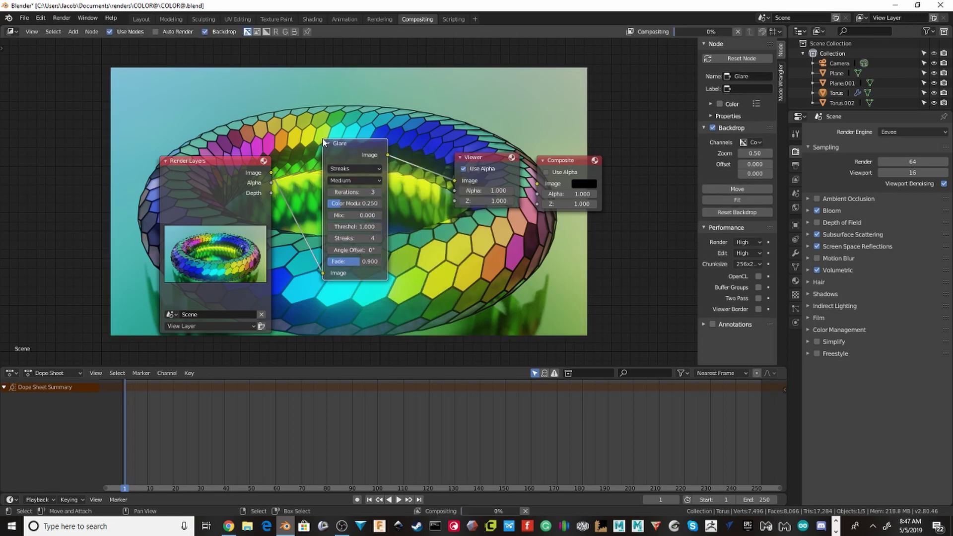
{"action": "left_click", "coordinate": [349, 179]}
{"action": "left_click", "coordinate": [350, 189]}
Try the Ghosts and Fog Glow glare types, settle on Streaks, and save the file.
{"action": "middle_click_drag", "start_coordinate": [359, 147], "coordinate": [352, 268]}
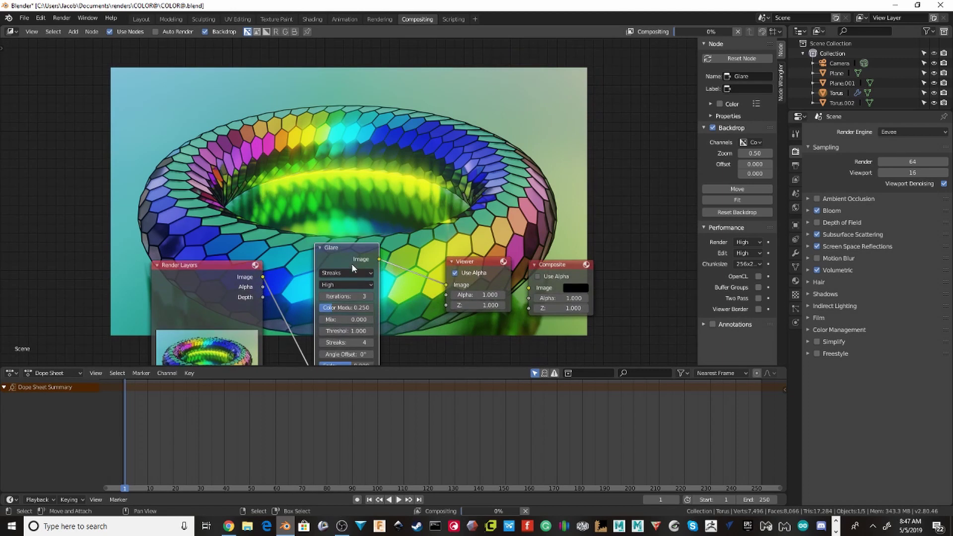
{"action": "left_click", "coordinate": [335, 270]}
{"action": "left_click", "coordinate": [337, 261]}
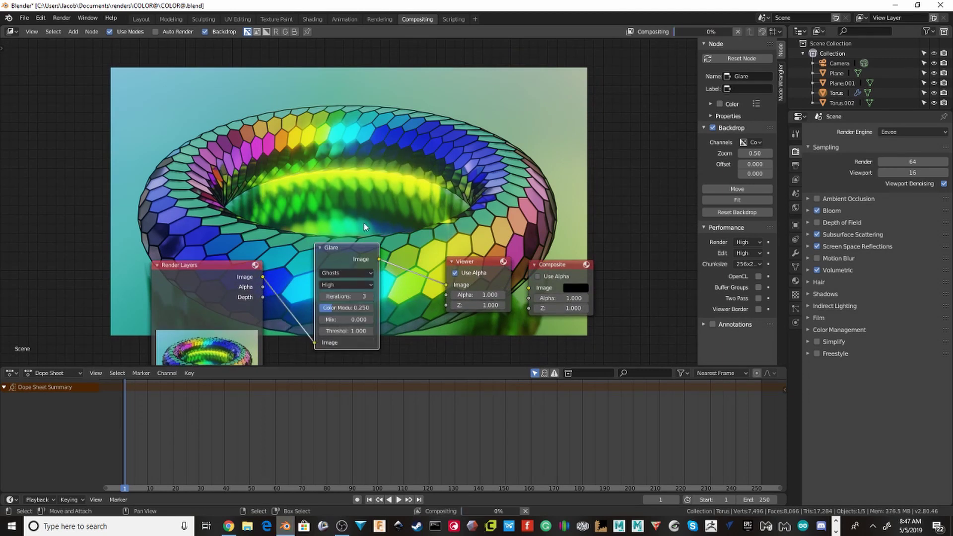
{"action": "key", "text": "ctrl+s"}
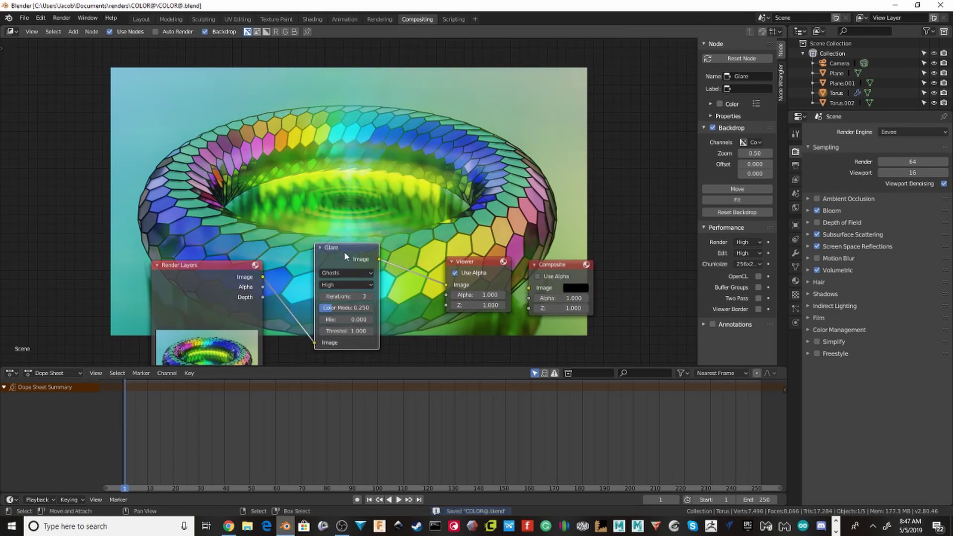
{"action": "left_click", "coordinate": [347, 273]}
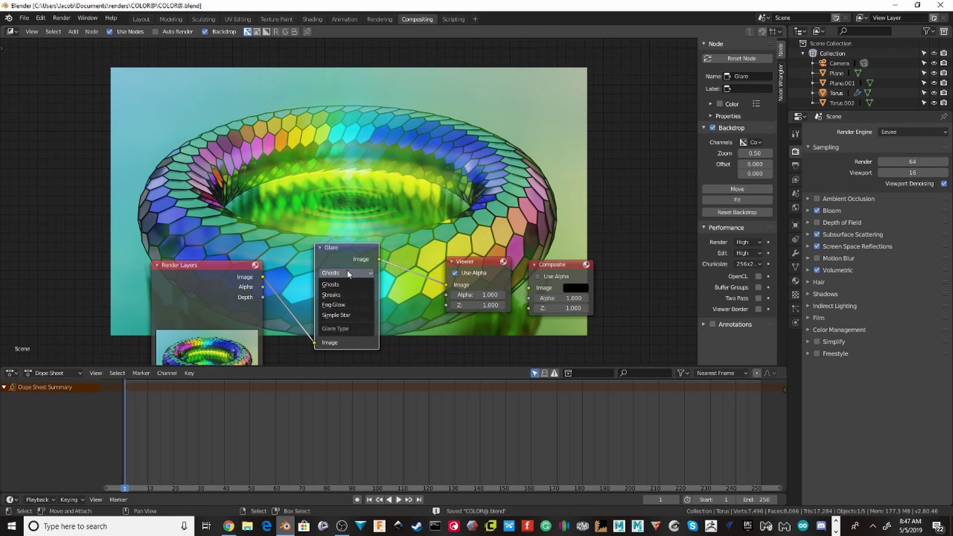
{"action": "left_click", "coordinate": [354, 305]}
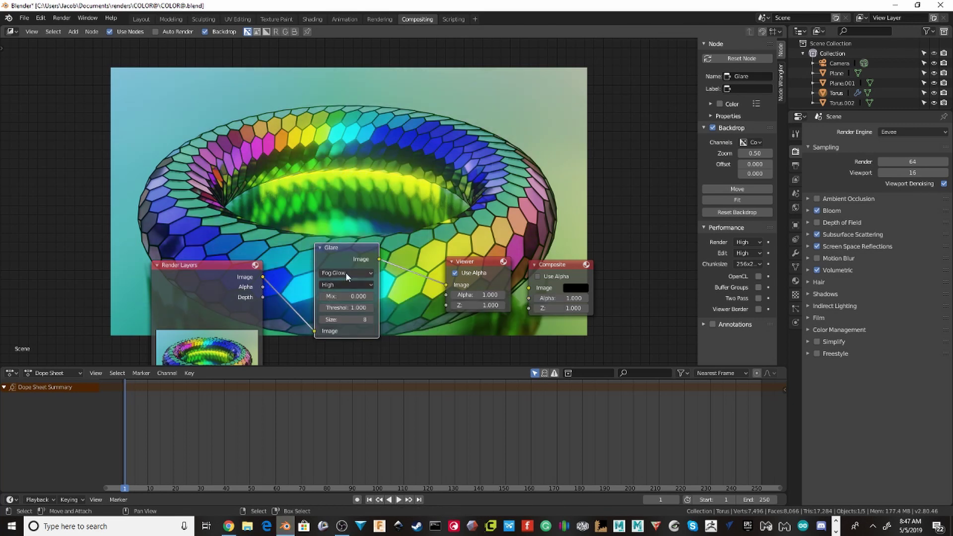
{"action": "left_click", "coordinate": [345, 273]}
{"action": "left_click", "coordinate": [337, 295]}
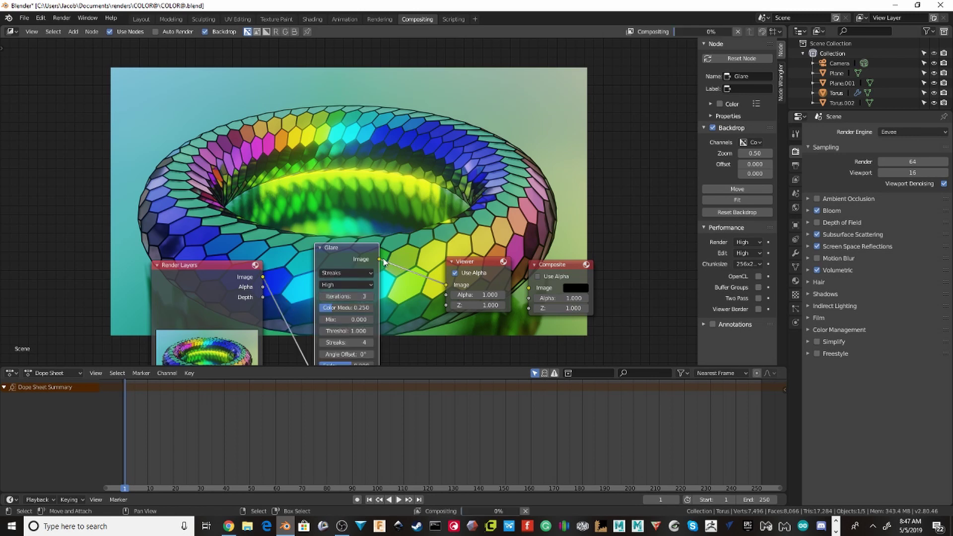
{"action": "middle_click_drag", "start_coordinate": [413, 259], "coordinate": [401, 224]}
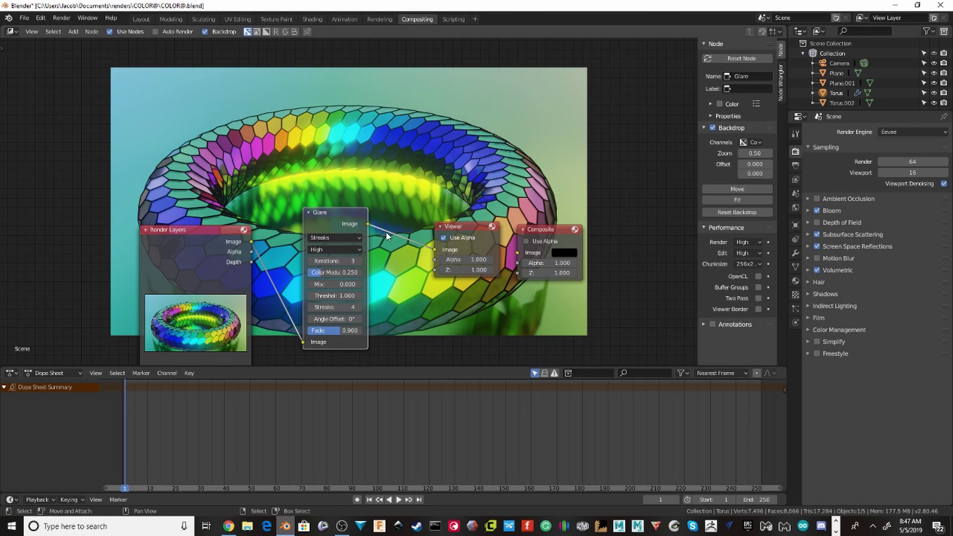
{"action": "key", "text": "ctrl+s"}
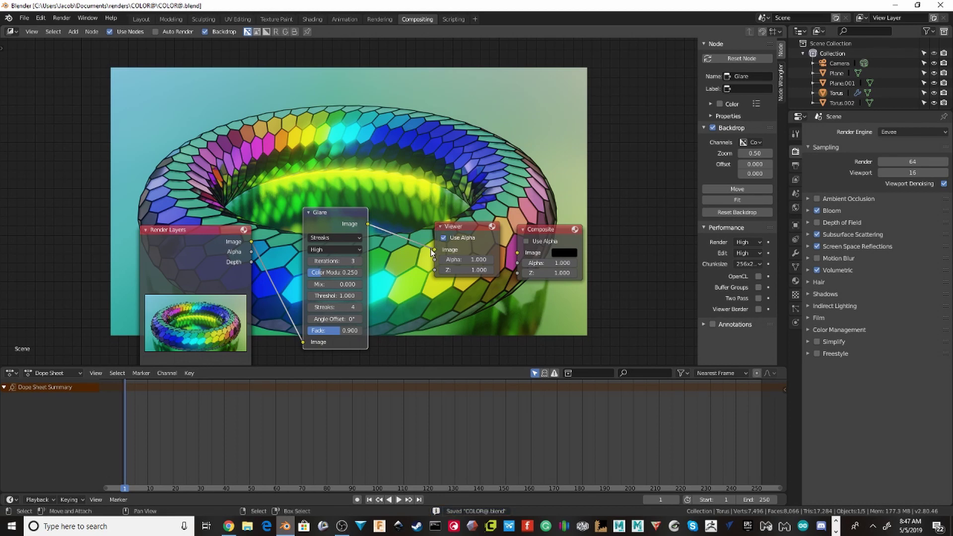
Link the Glare Image output to the Composite Image input and re-render with F12.
{"action": "key", "text": "F12"}
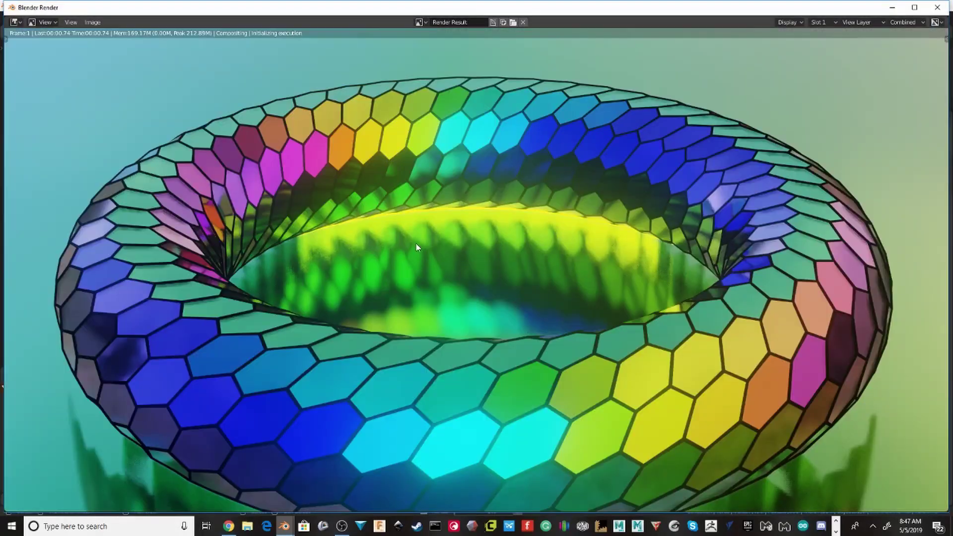
{"action": "scroll", "coordinate": [457, 258], "scroll_direction": "up", "scroll_amount": 1}
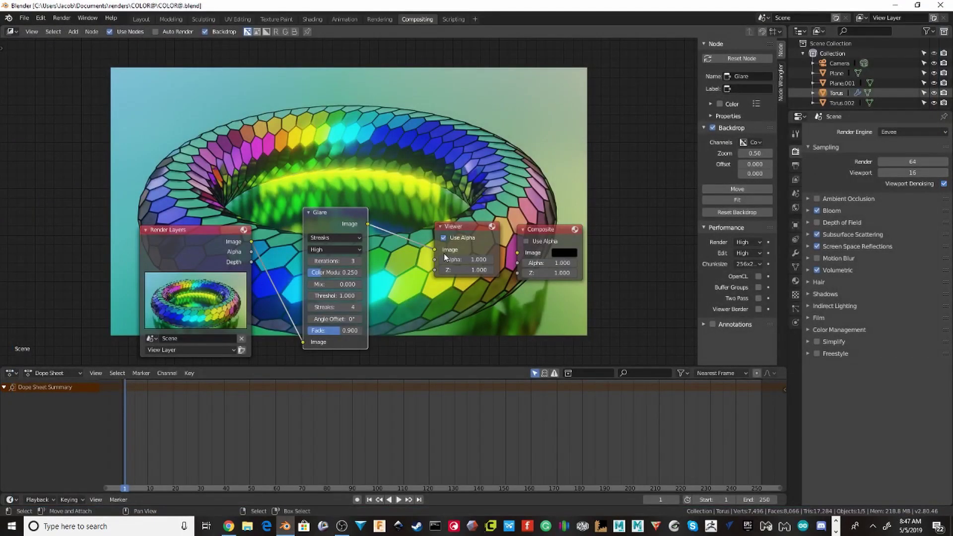
{"action": "left_click_drag", "start_coordinate": [435, 249], "coordinate": [531, 255]}
{"action": "middle_click_drag", "start_coordinate": [382, 198], "coordinate": [434, 170]}
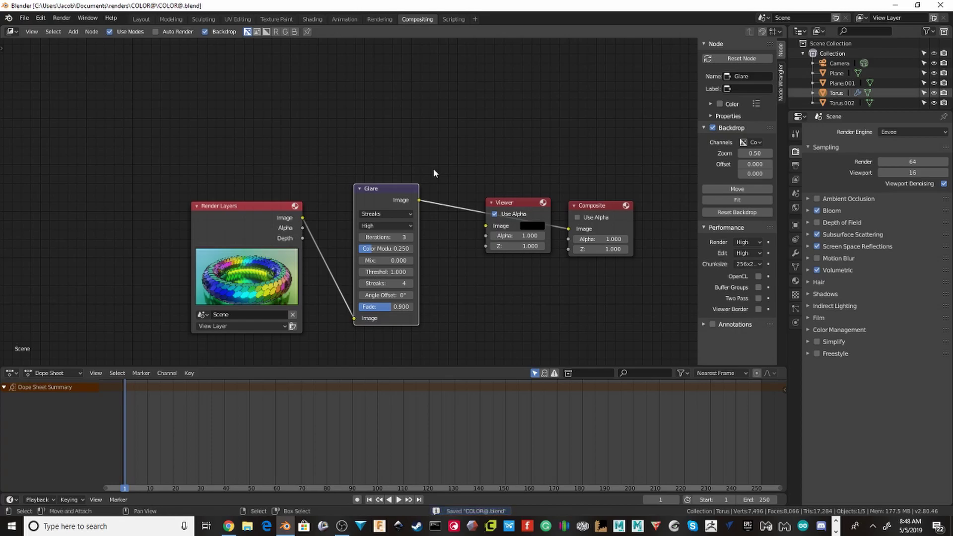
{"action": "key", "text": "F12"}
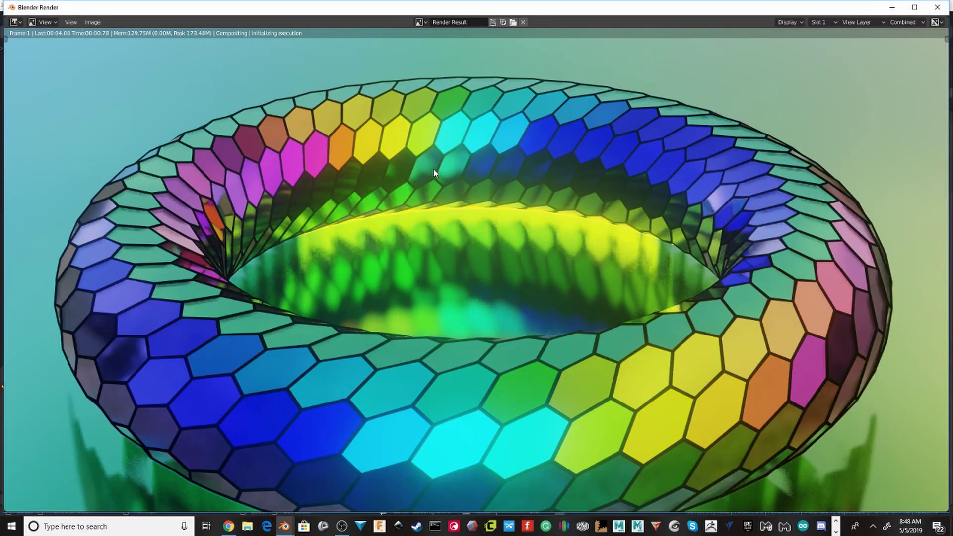
{"action": "scroll", "coordinate": [434, 167], "scroll_direction": "down", "scroll_amount": 1}
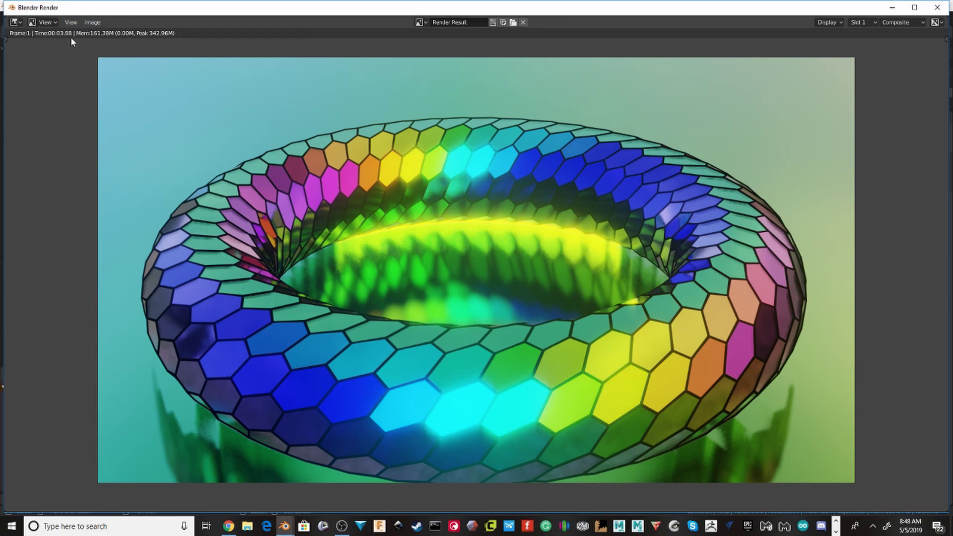
Save the render via Image > Save As as untitled.png in renders\COLOR@.
{"action": "left_click", "coordinate": [92, 22]}
{"action": "left_click", "coordinate": [88, 91]}
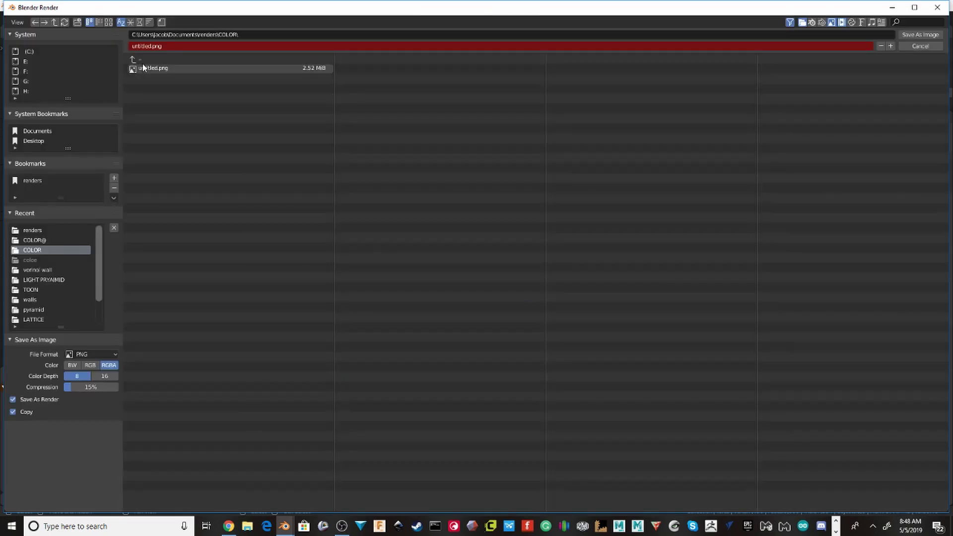
{"action": "left_click", "coordinate": [151, 58]}
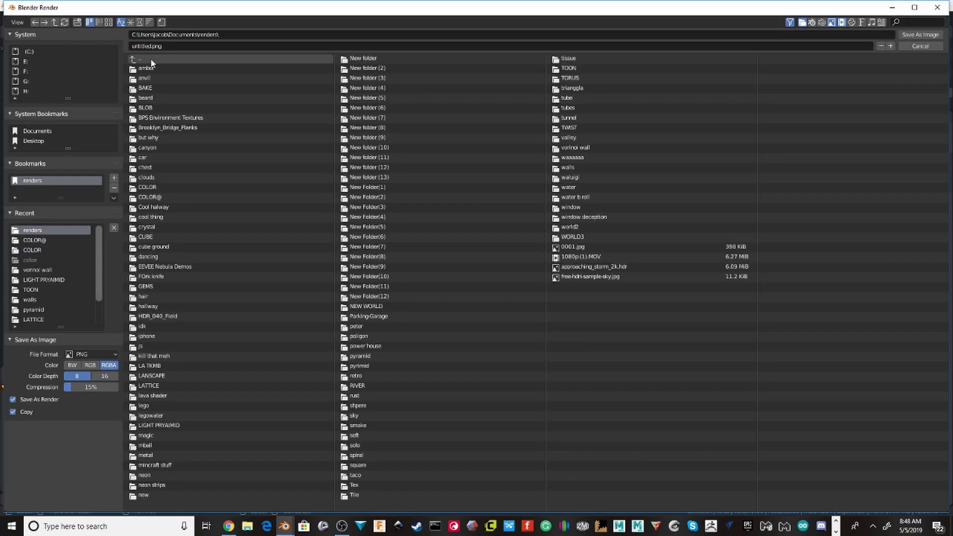
{"action": "left_click", "coordinate": [180, 189]}
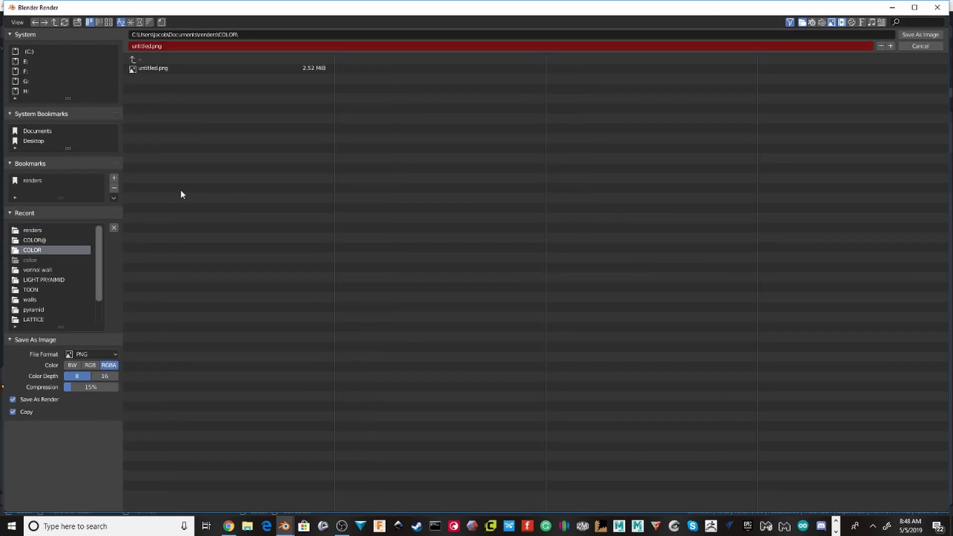
{"action": "left_click", "coordinate": [140, 59]}
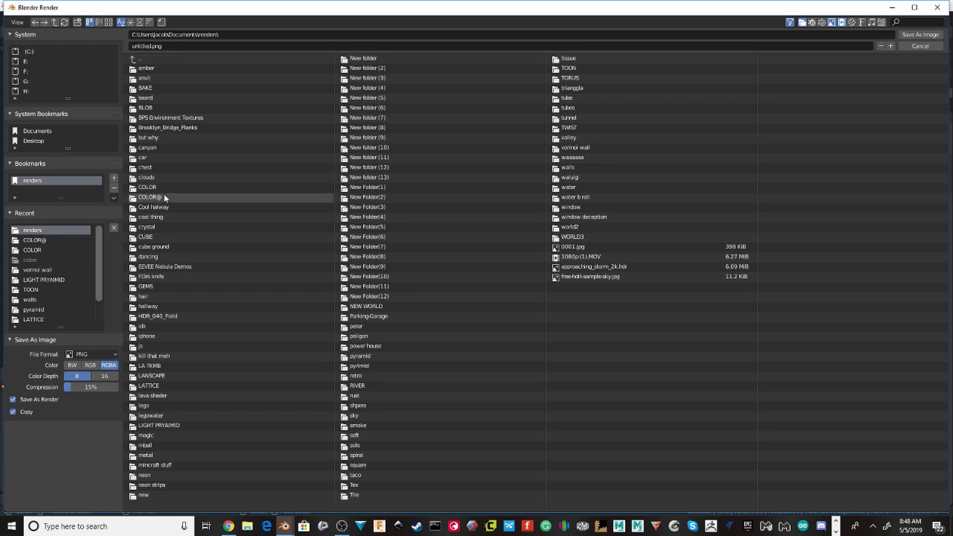
{"action": "left_click", "coordinate": [166, 198]}
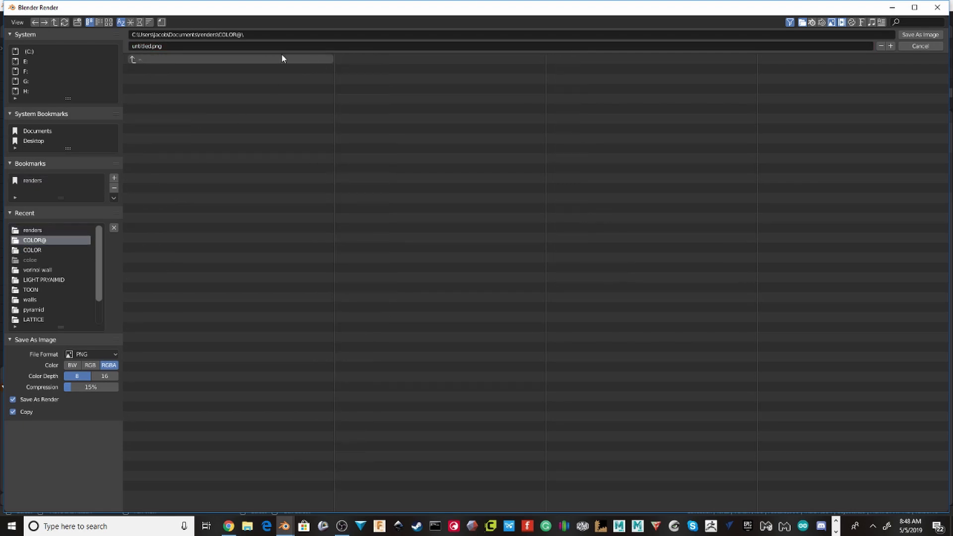
{"action": "left_click", "coordinate": [911, 34]}
{"action": "scroll", "coordinate": [546, 174], "scroll_direction": "down", "scroll_amount": 2}
Close the render window and return to the Layout workspace with the torus scene and world nodes.
{"action": "scroll", "coordinate": [471, 183], "scroll_direction": "up", "scroll_amount": 3}
{"action": "scroll", "coordinate": [414, 188], "scroll_direction": "down", "scroll_amount": 1}
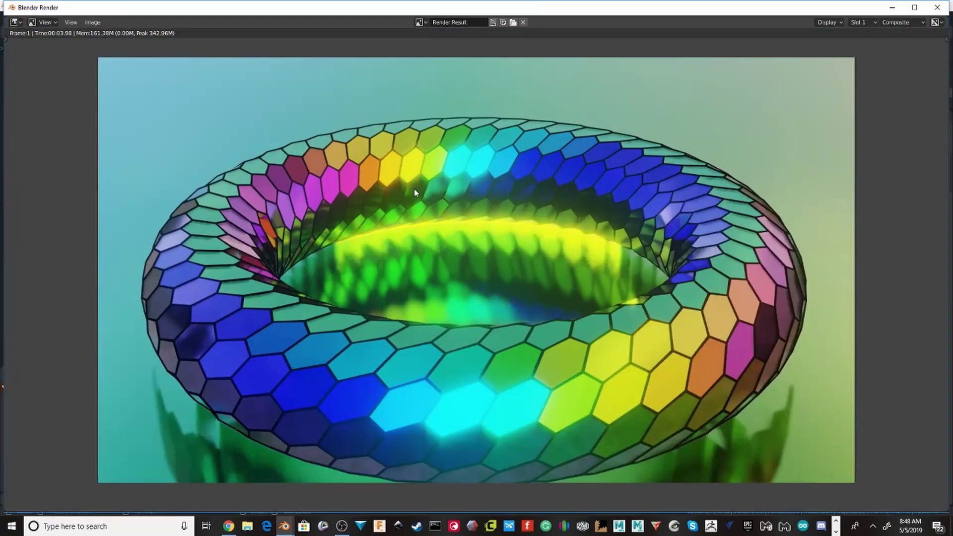
{"action": "scroll", "coordinate": [446, 179], "scroll_direction": "up", "scroll_amount": 2}
{"action": "scroll", "coordinate": [472, 176], "scroll_direction": "down", "scroll_amount": 2}
{"action": "left_click", "coordinate": [939, 8]}
{"action": "left_click", "coordinate": [141, 19]}
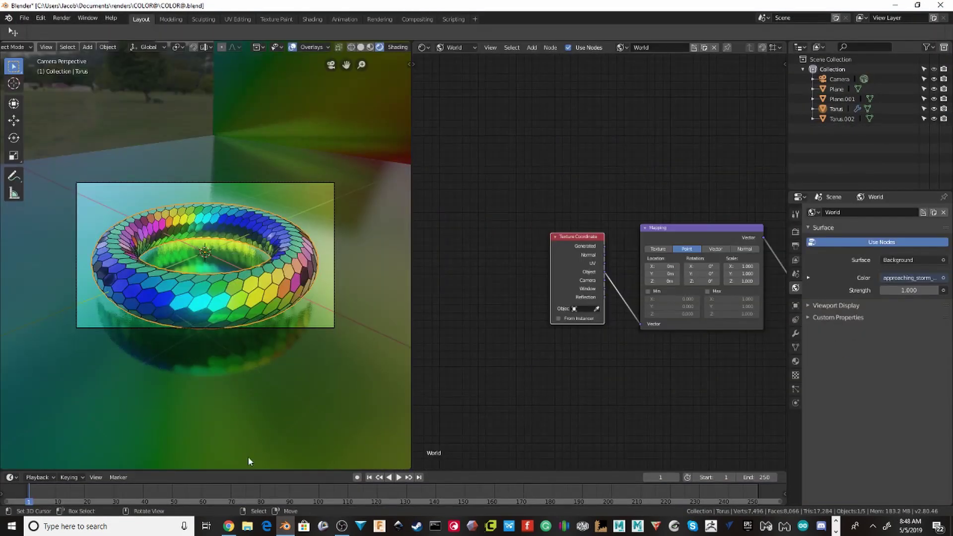